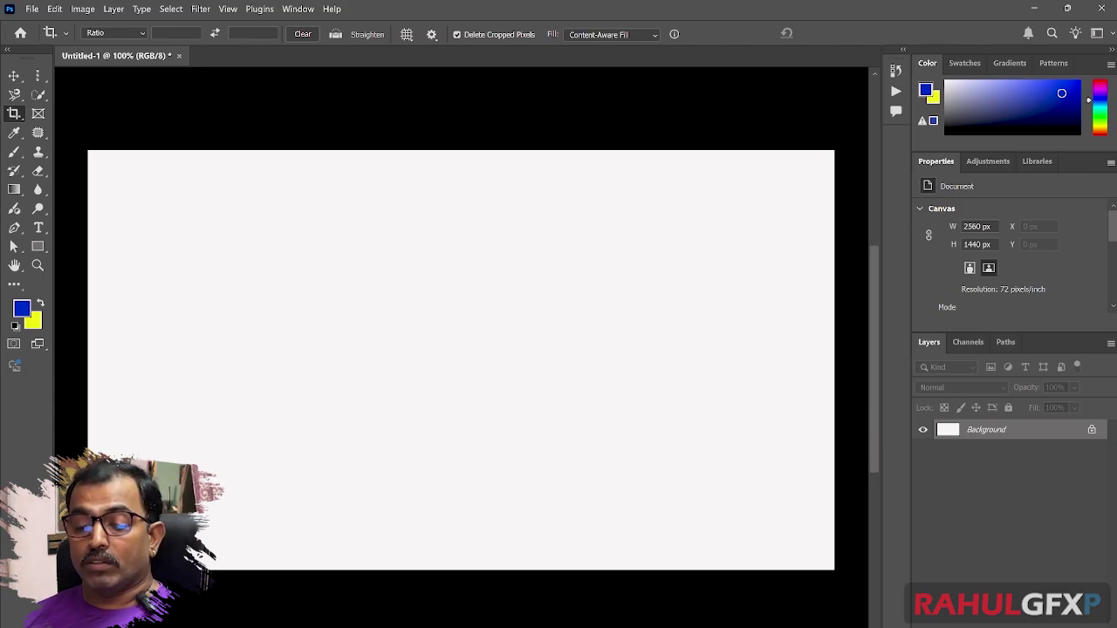
Switch to File Explorer and preview the pexels-sebastian-189349 sunset photo in the CLASS 4 folder
mouse_move(513, 621)
click(436, 584)
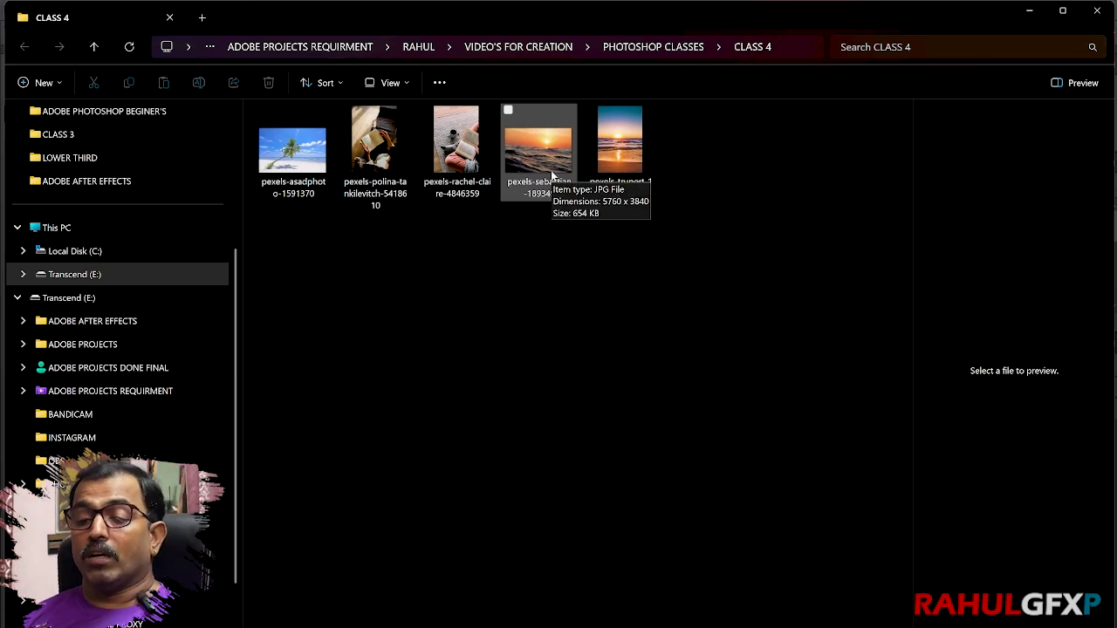
click(552, 175)
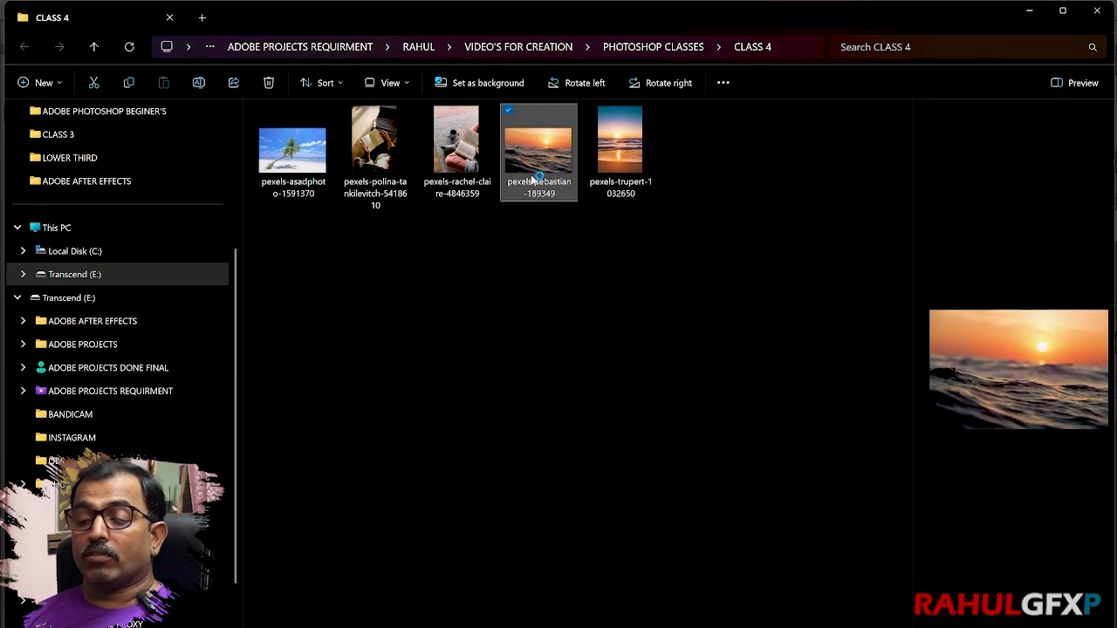
double_click(536, 177)
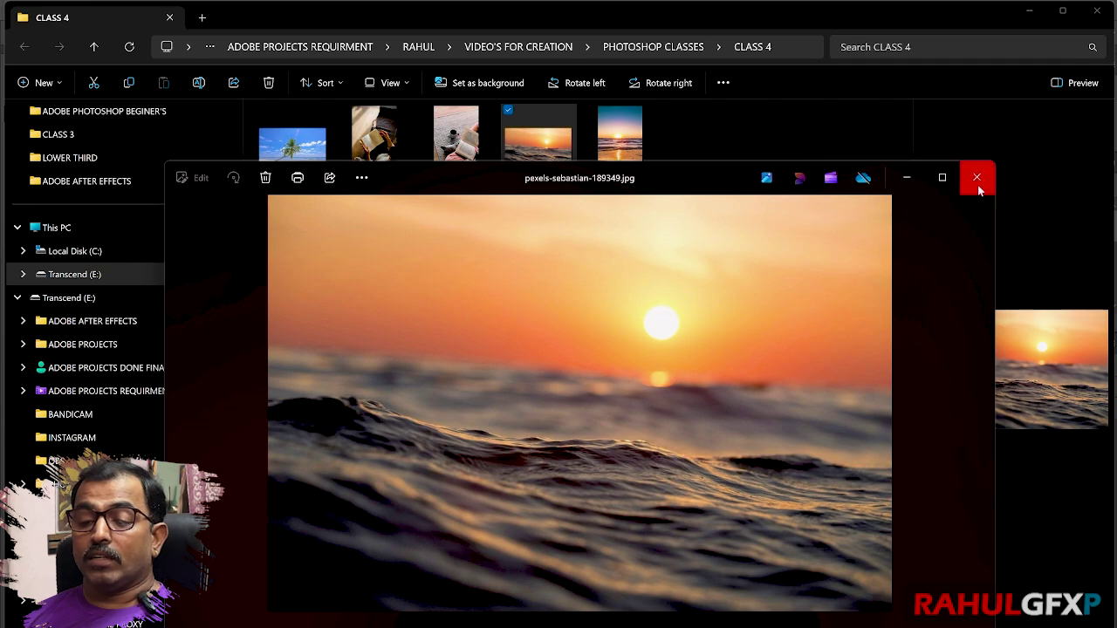
click(977, 179)
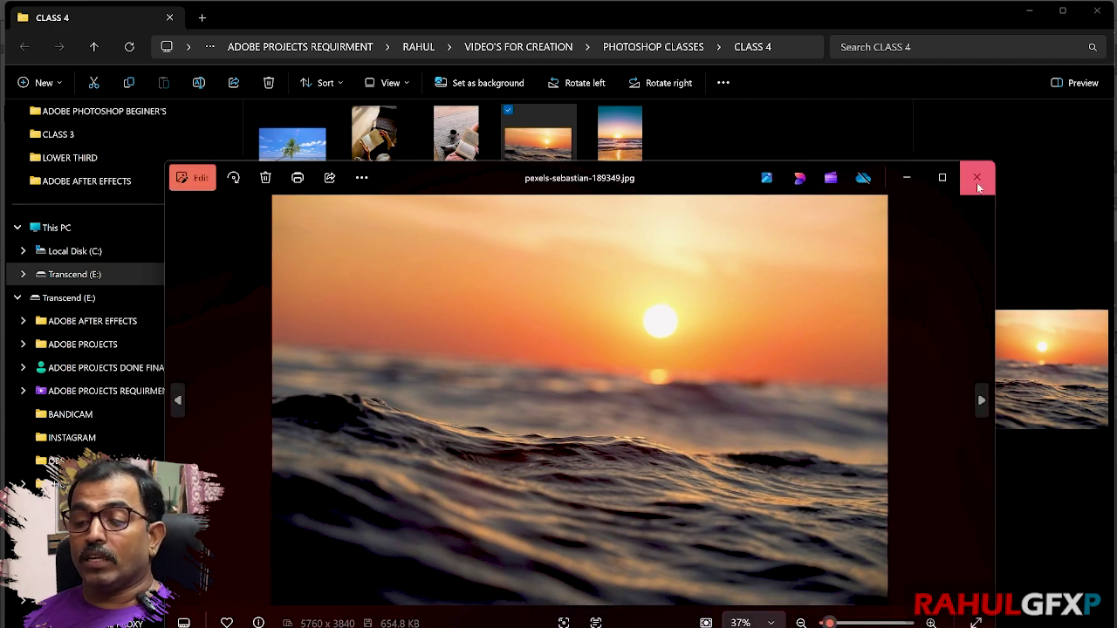
Open the pexels-sebastian-189349 photo as a document in Photoshop and close Untitled-1 without saving its changes
drag(521, 155, 542, 626)
drag(535, 524, 370, 60)
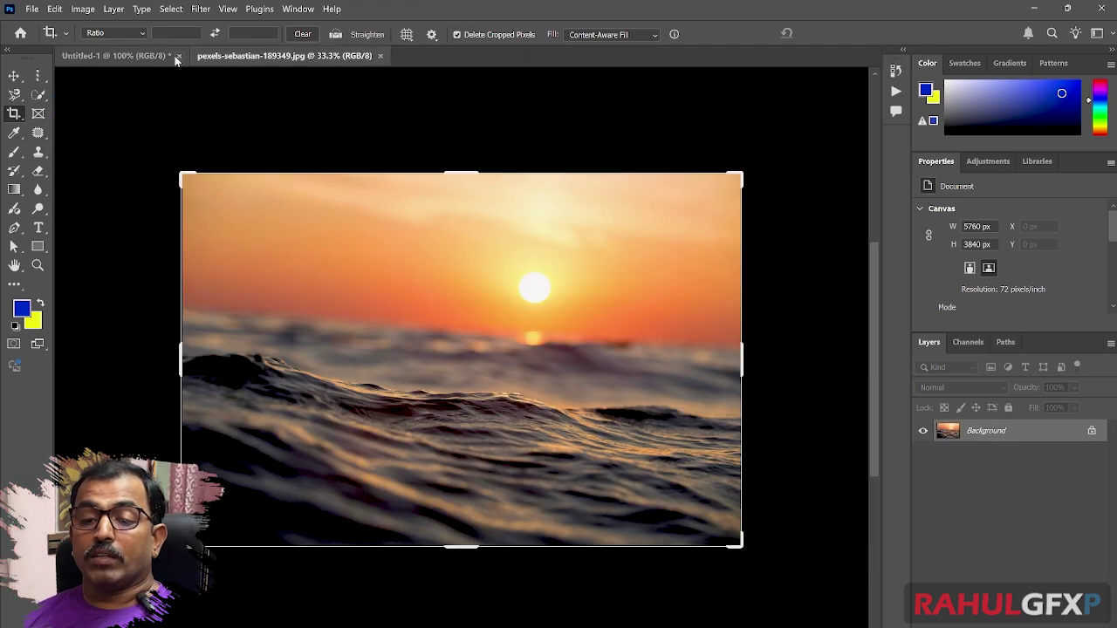
click(180, 56)
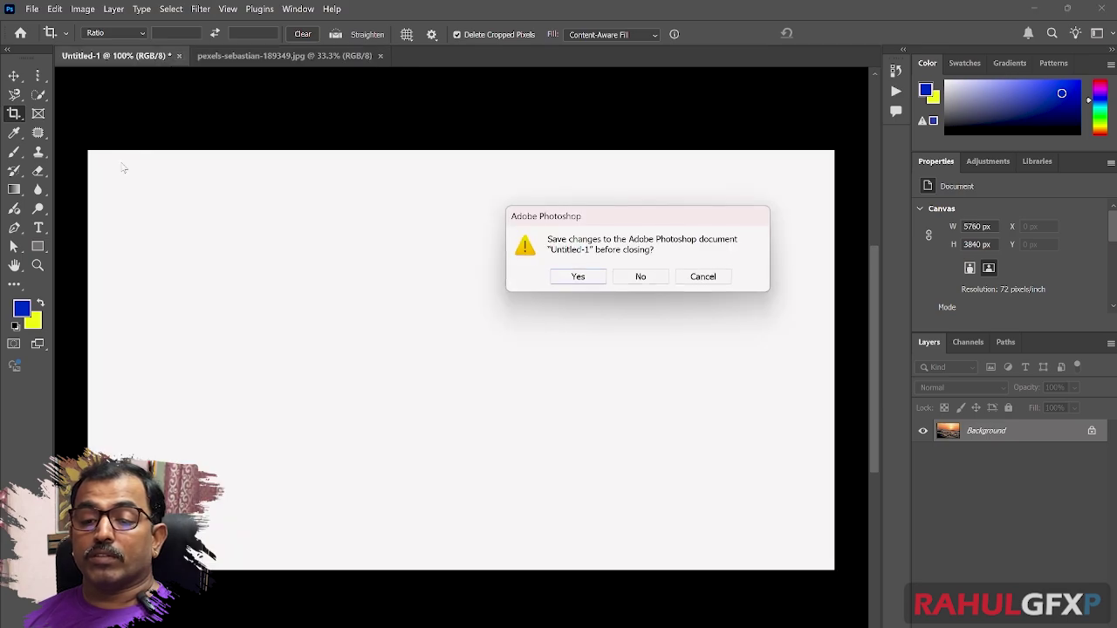
click(640, 274)
Activate the Crop tool and look over the other tools in its group, keeping the standard Crop tool
key(v)
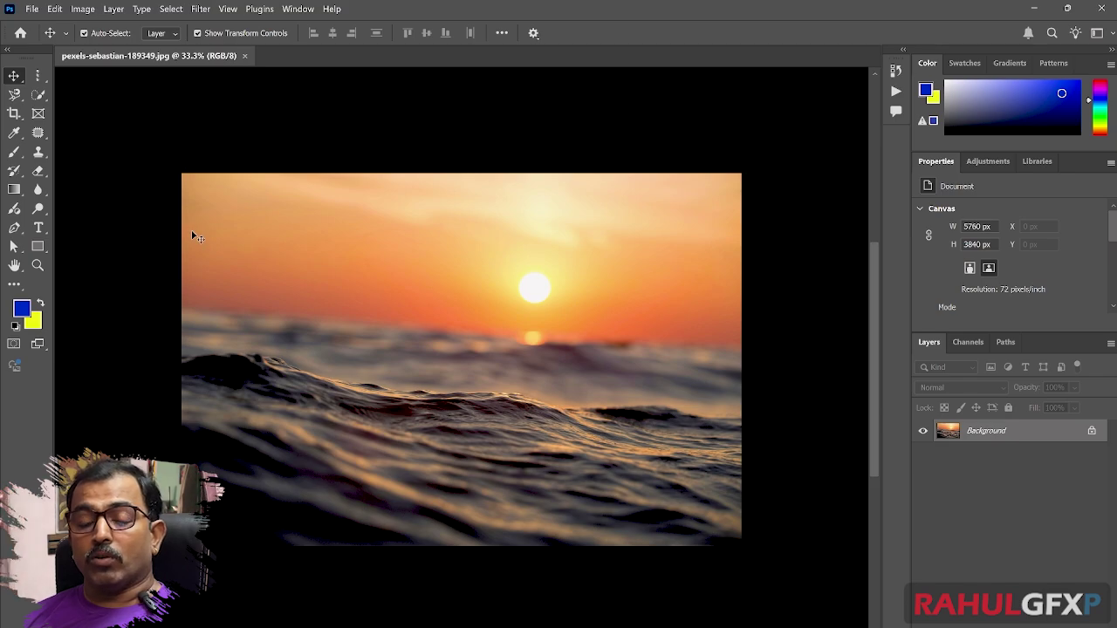
click(21, 118)
right_click(21, 118)
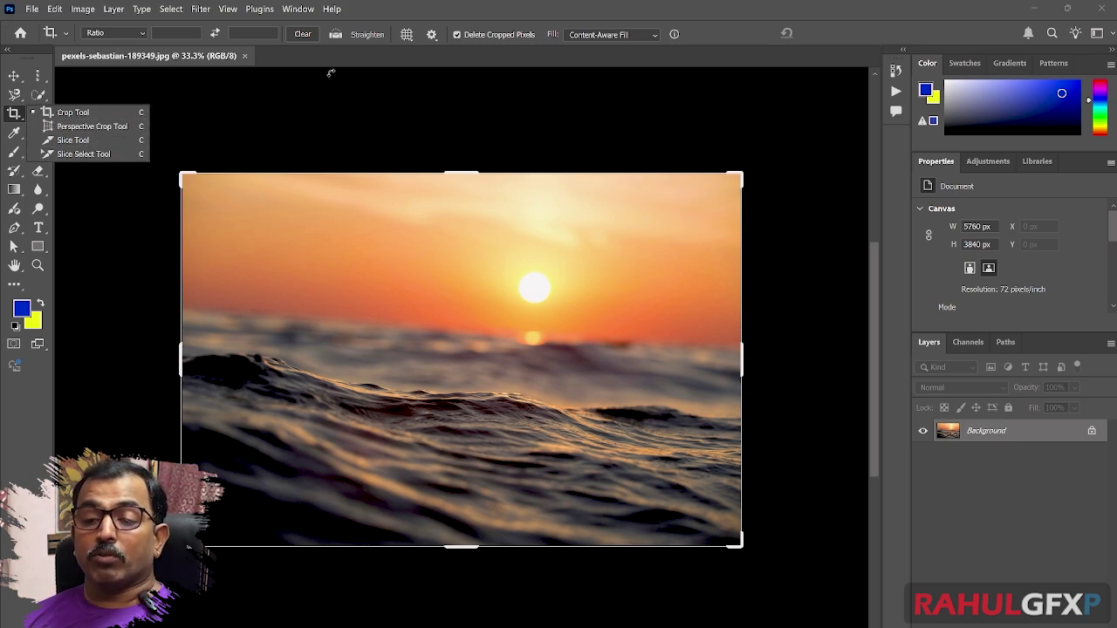
click(297, 97)
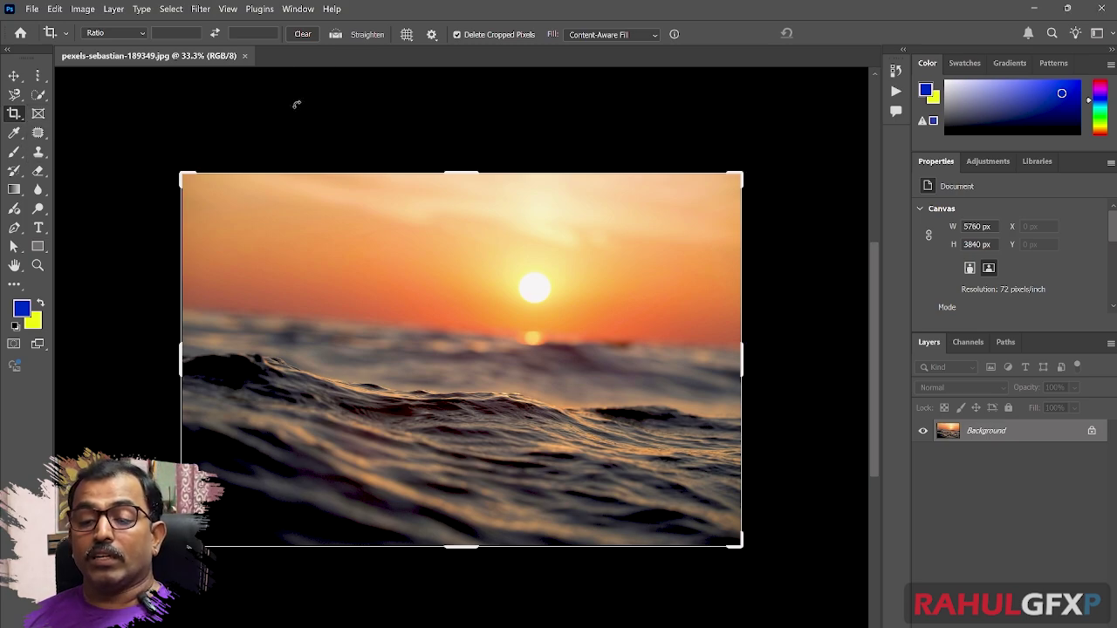
Crop the photo to its lower-right wave area, about 3420 x 1986 px, and undo the crop
drag(178, 171, 294, 261)
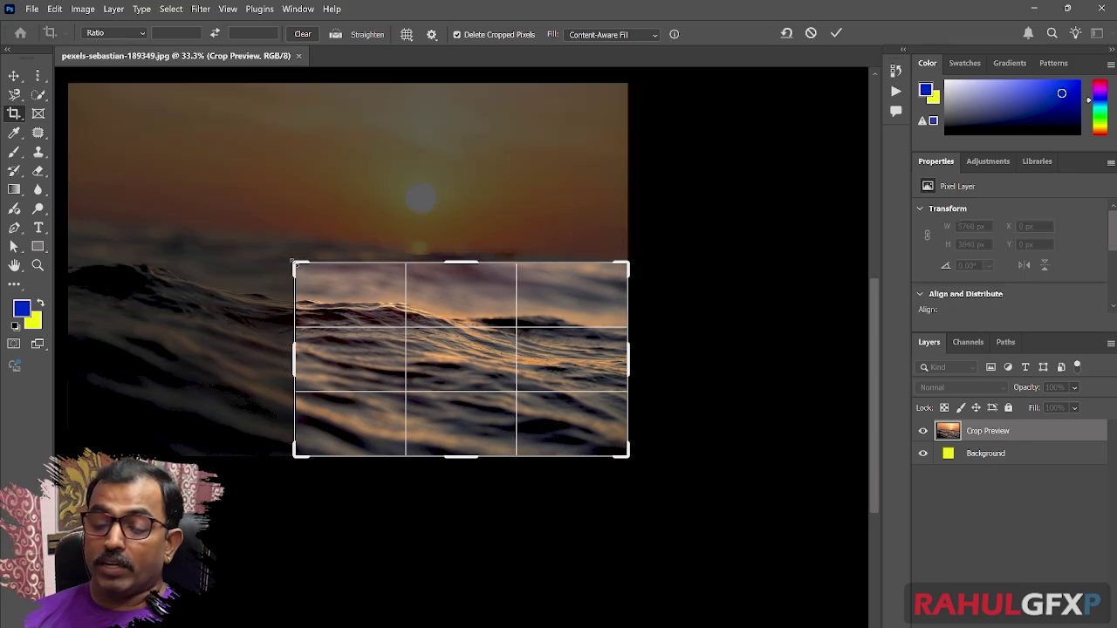
key(Return)
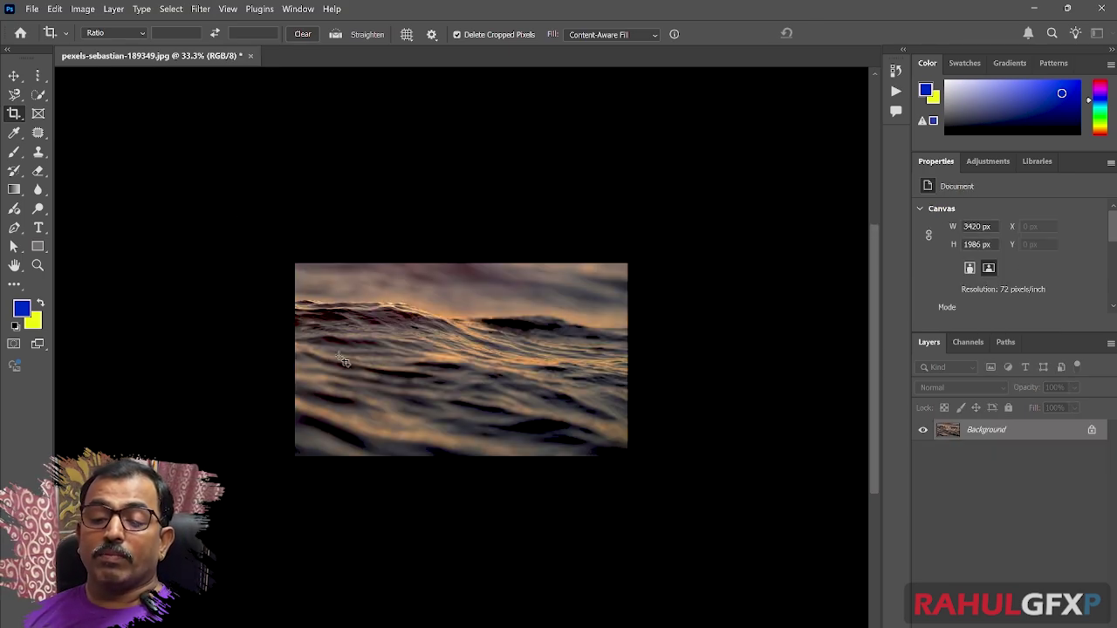
key(ctrl+z)
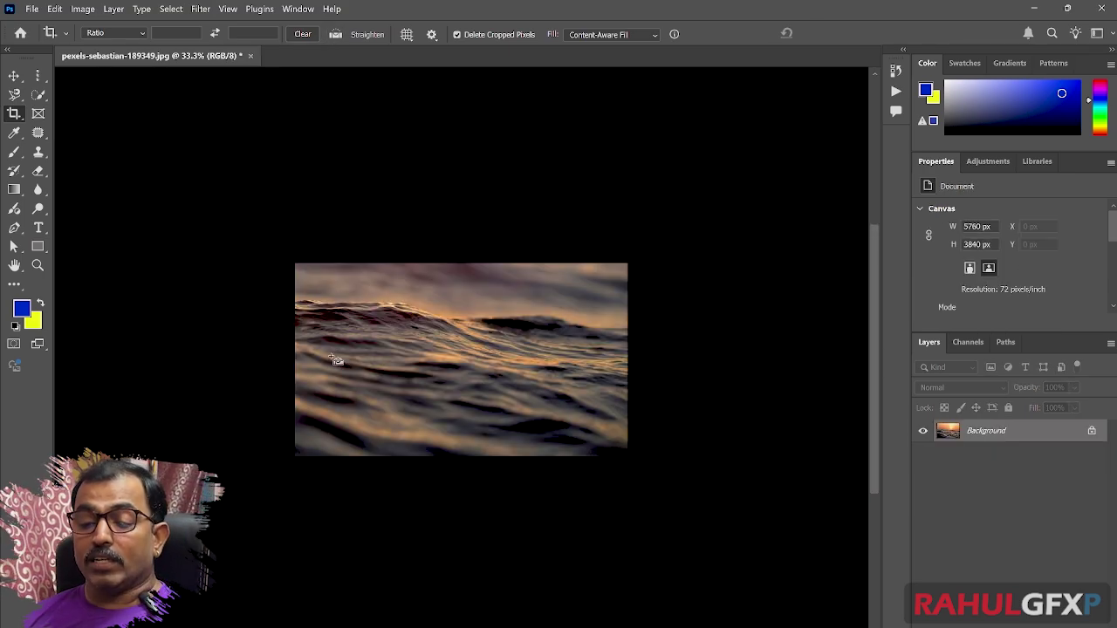
drag(162, 611, 1005, 529)
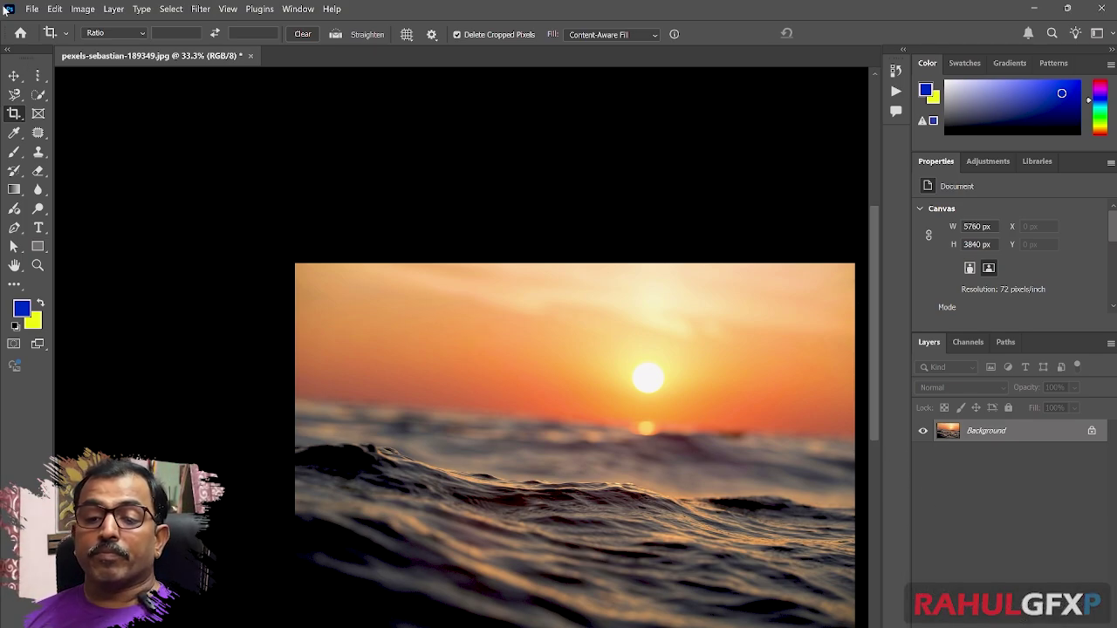
key(ctrl+z)
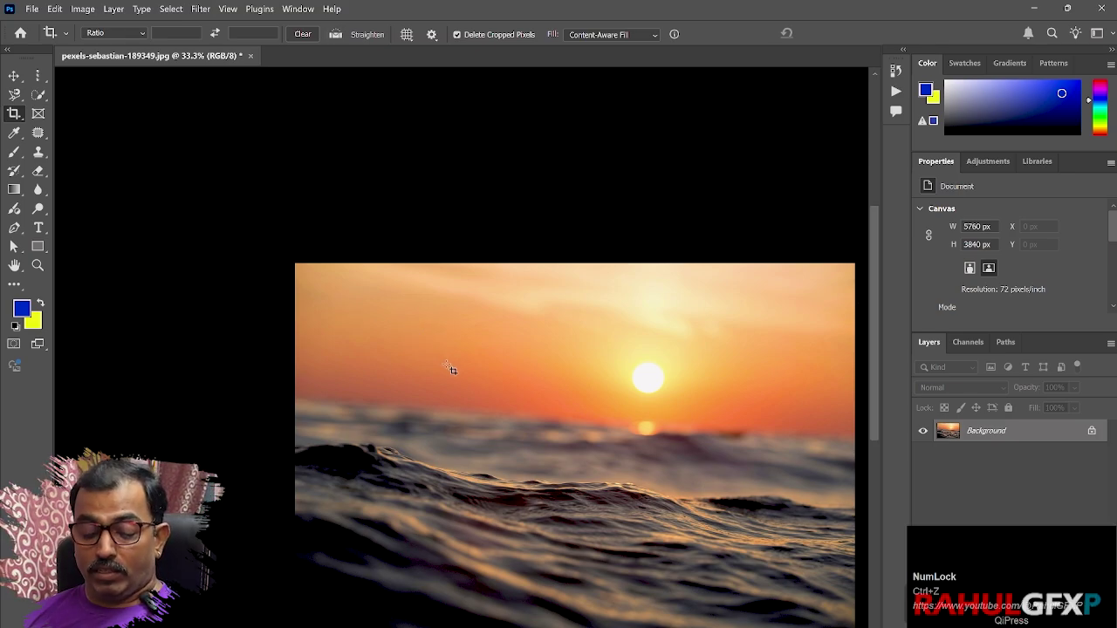
Try a freehand crop that frames only the sun and its reflection on the horizon
key(space)
drag(420, 301, 363, 243)
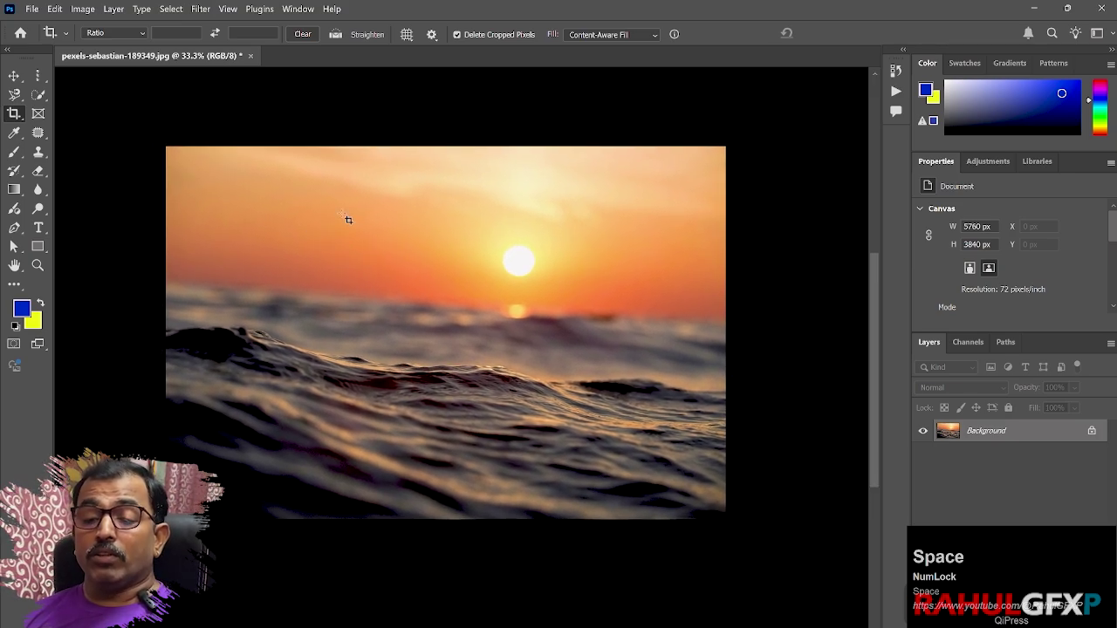
drag(314, 212, 455, 377)
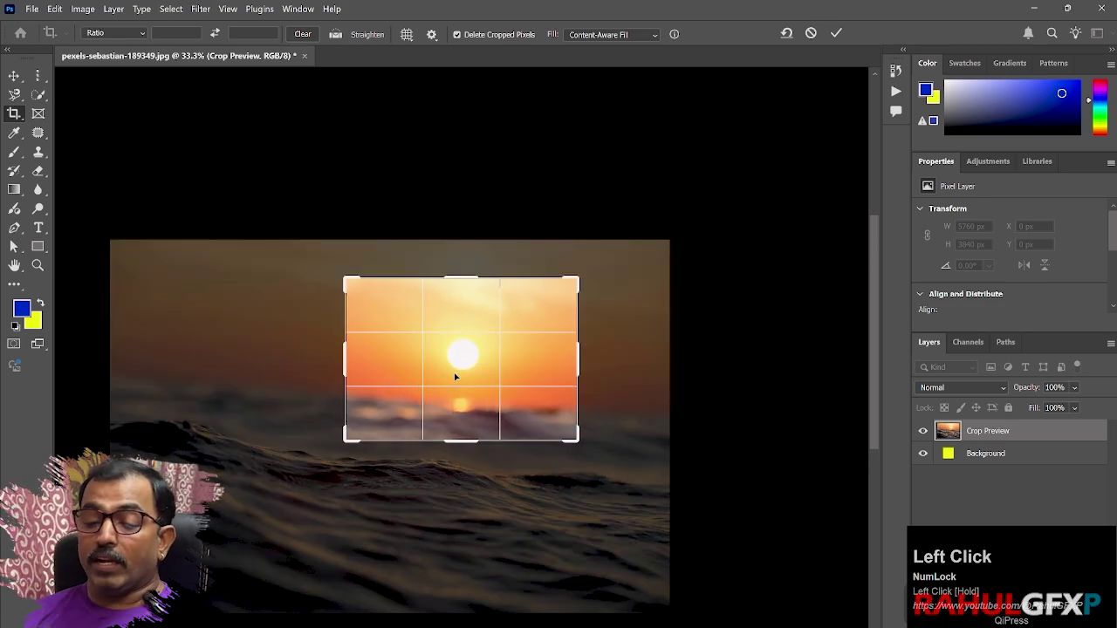
key(Return)
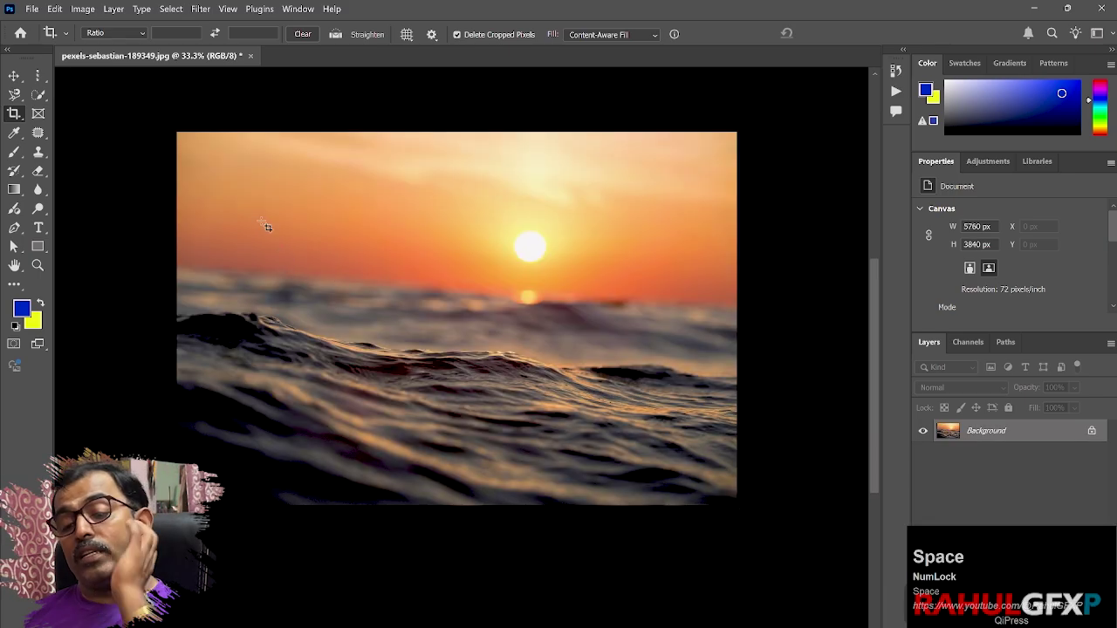
Crop from the upper-left corner to about 3840 x 2850 px, keeping the sun and waves, and undo the crop
drag(163, 121, 769, 551)
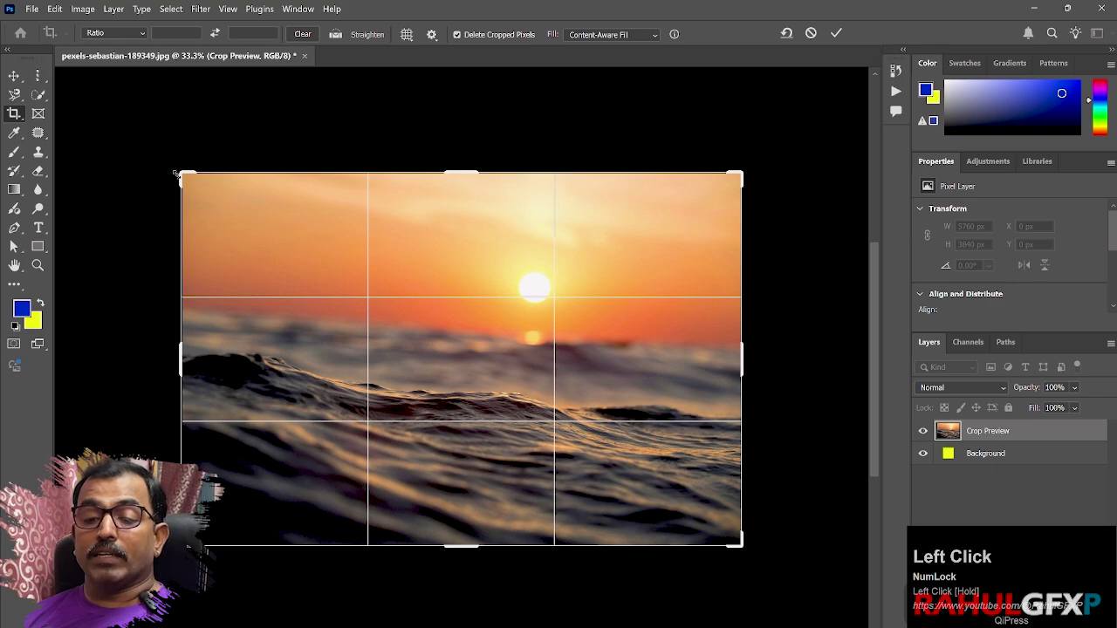
drag(175, 172, 274, 222)
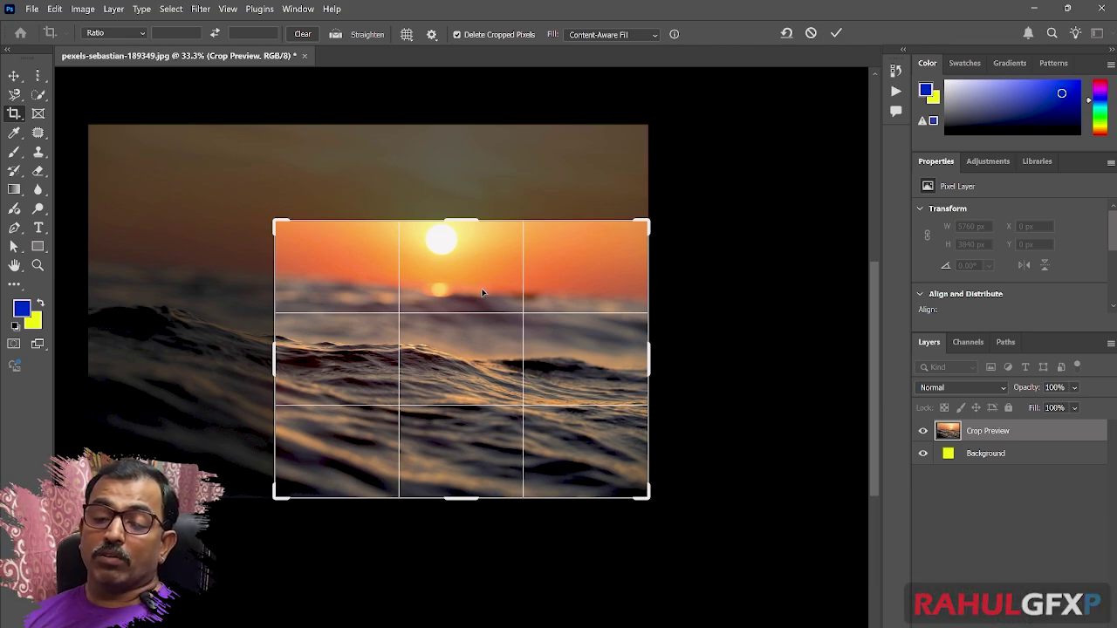
key(Return)
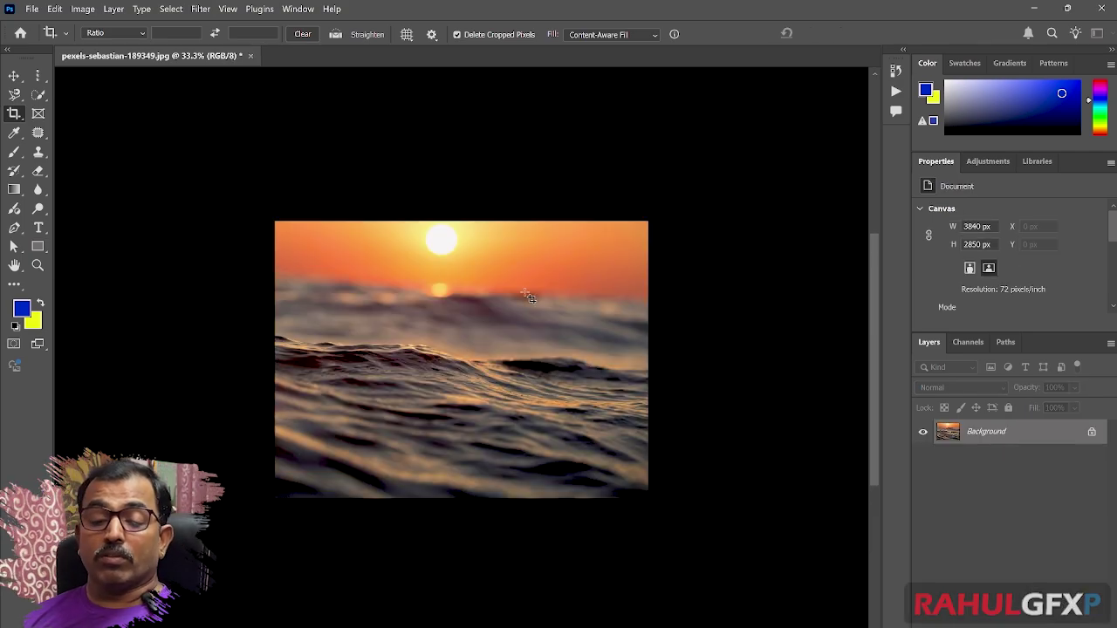
key(ctrl+z)
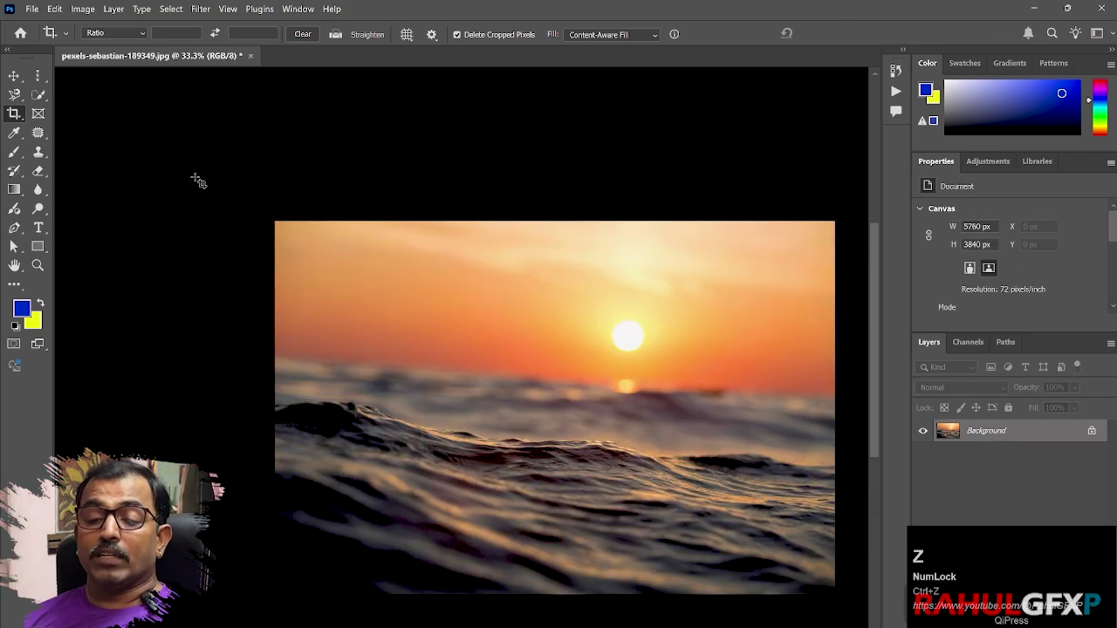
Crop the upper-left corner inward past the sun to about 3798 x 2460 px, and undo the crop
drag(194, 176, 833, 580)
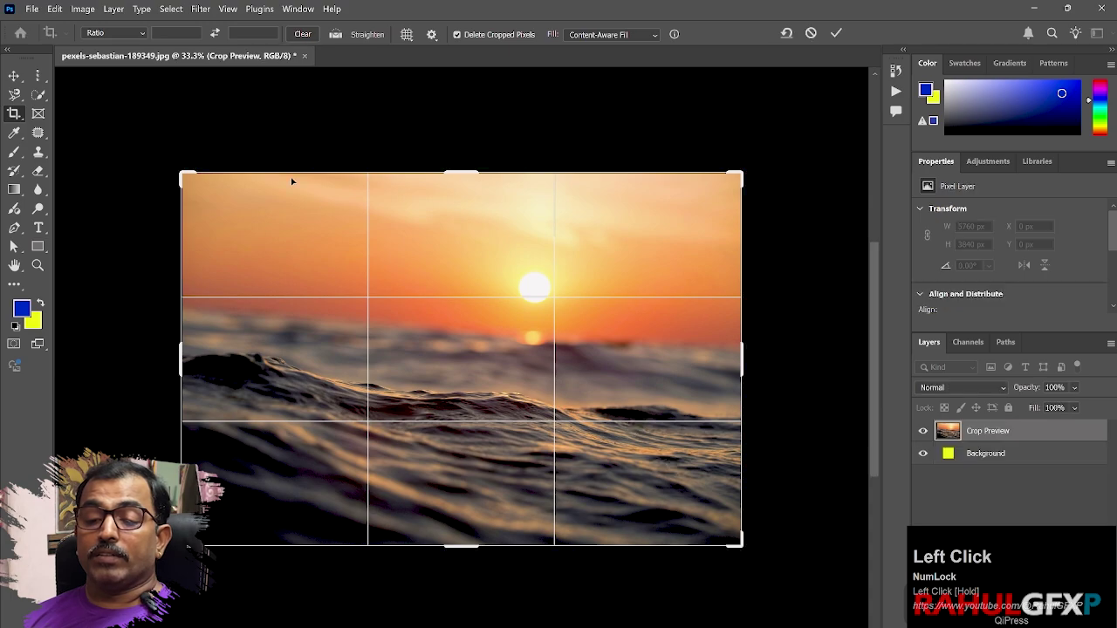
drag(175, 170, 314, 205)
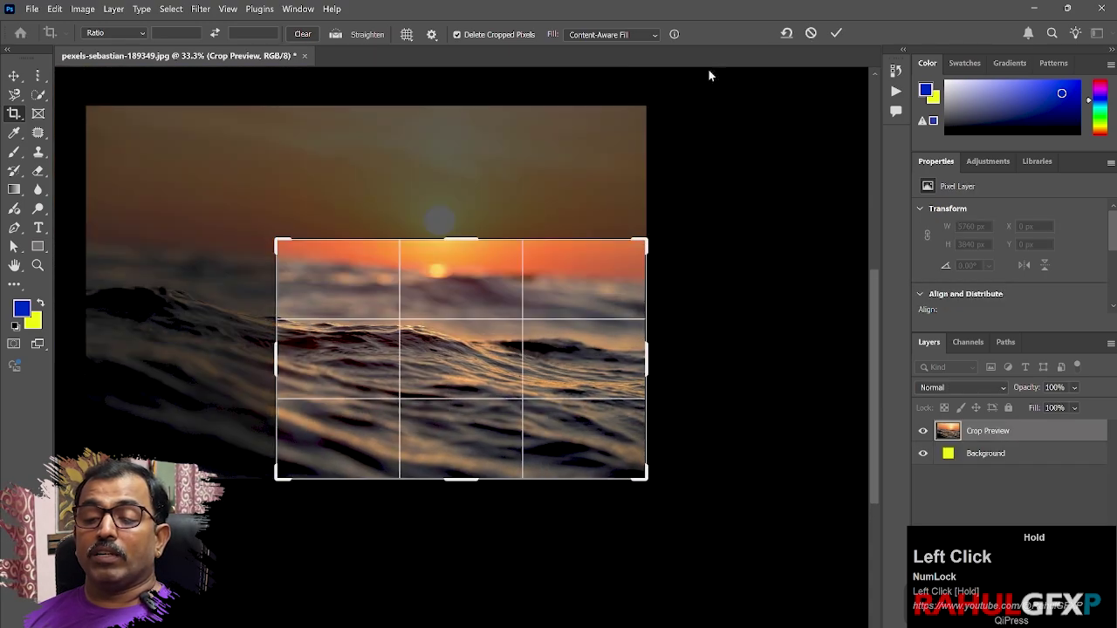
click(836, 34)
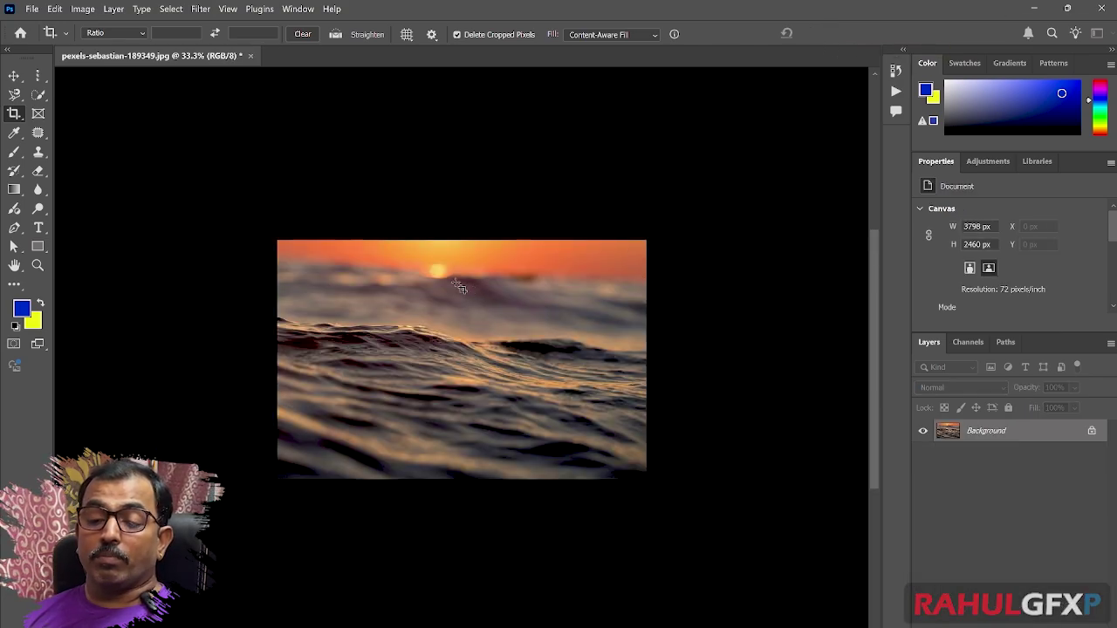
key(ctrl+z)
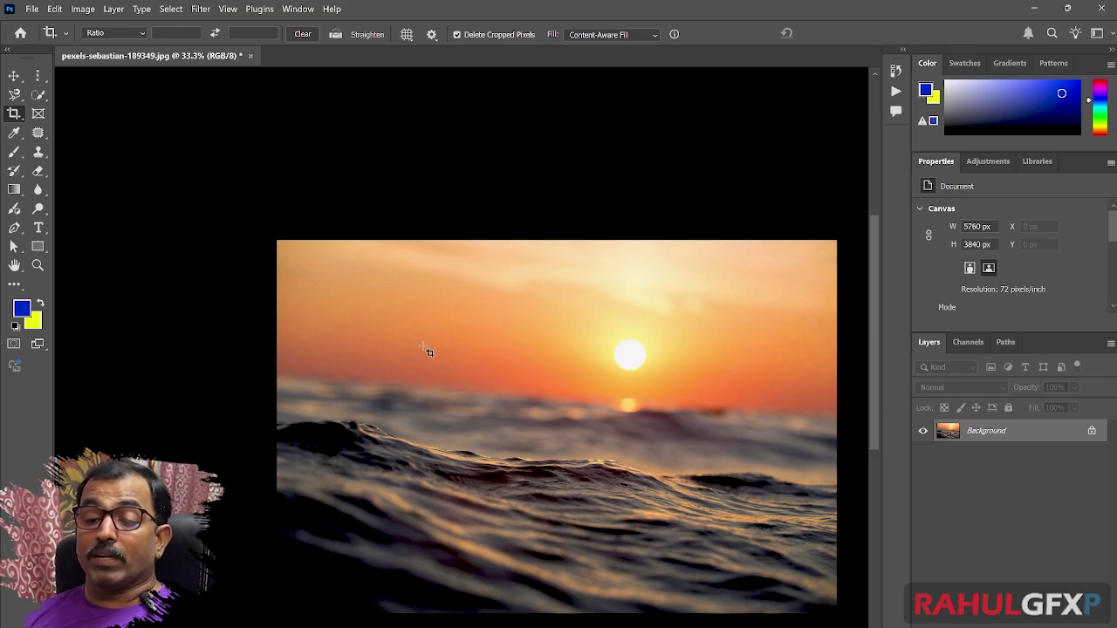
Crop the photo to the sun and the nearby waves using the Crop 5 inch x 3 inch 300 ppi preset
key(space)
drag(424, 374, 337, 304)
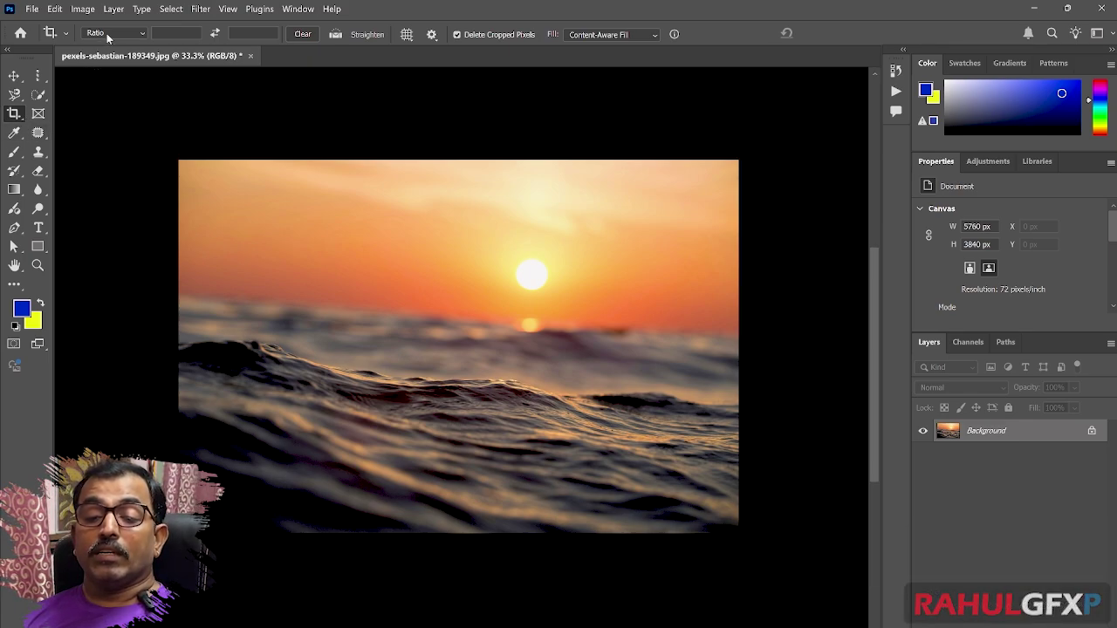
click(65, 35)
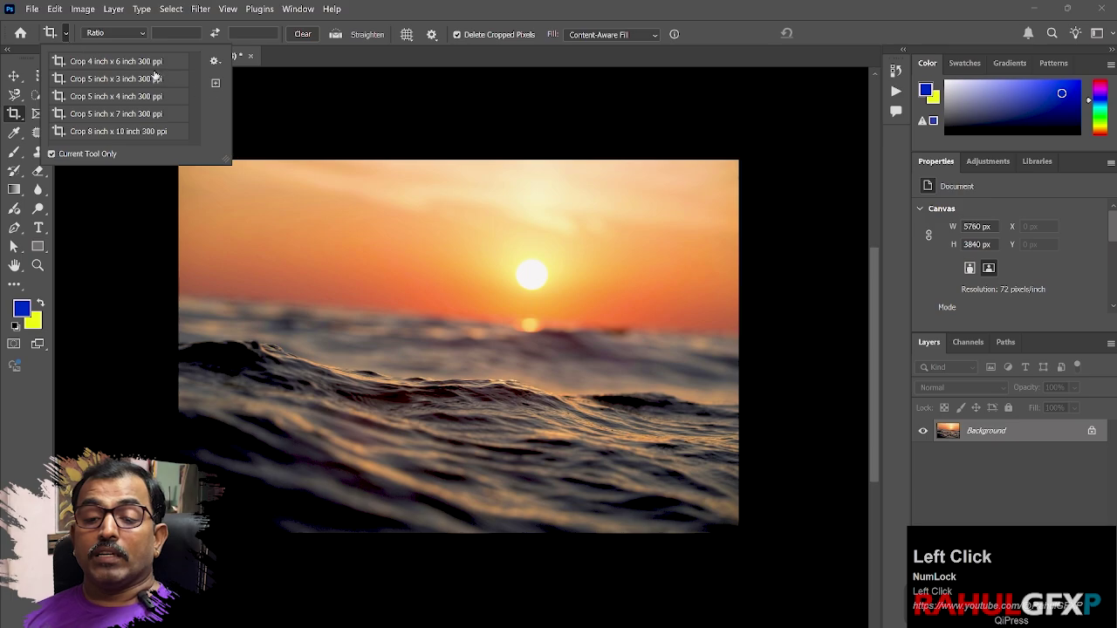
click(96, 78)
drag(271, 213, 614, 419)
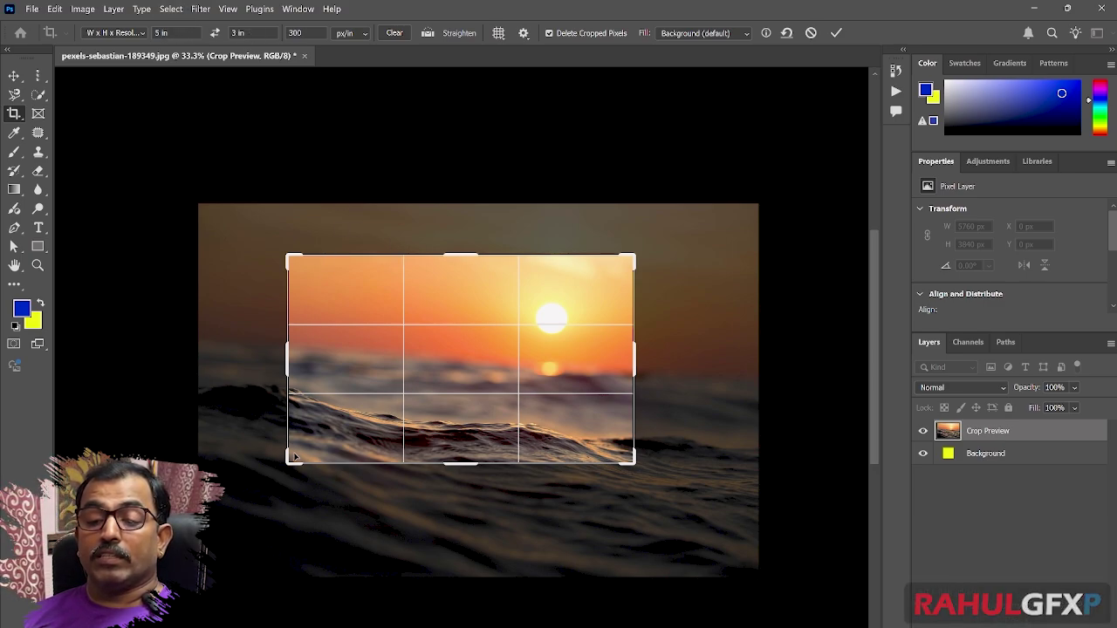
key(Return)
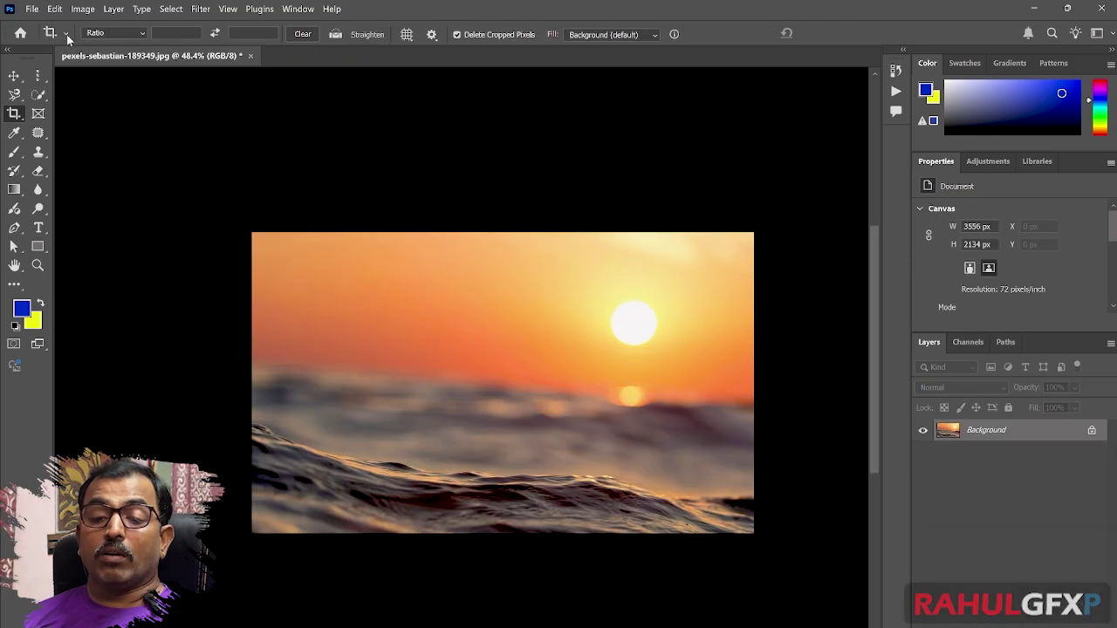
Set the crop ratio to 1 : 1 (Square), shrink the crop frame and position it over the sun and its reflection
click(66, 35)
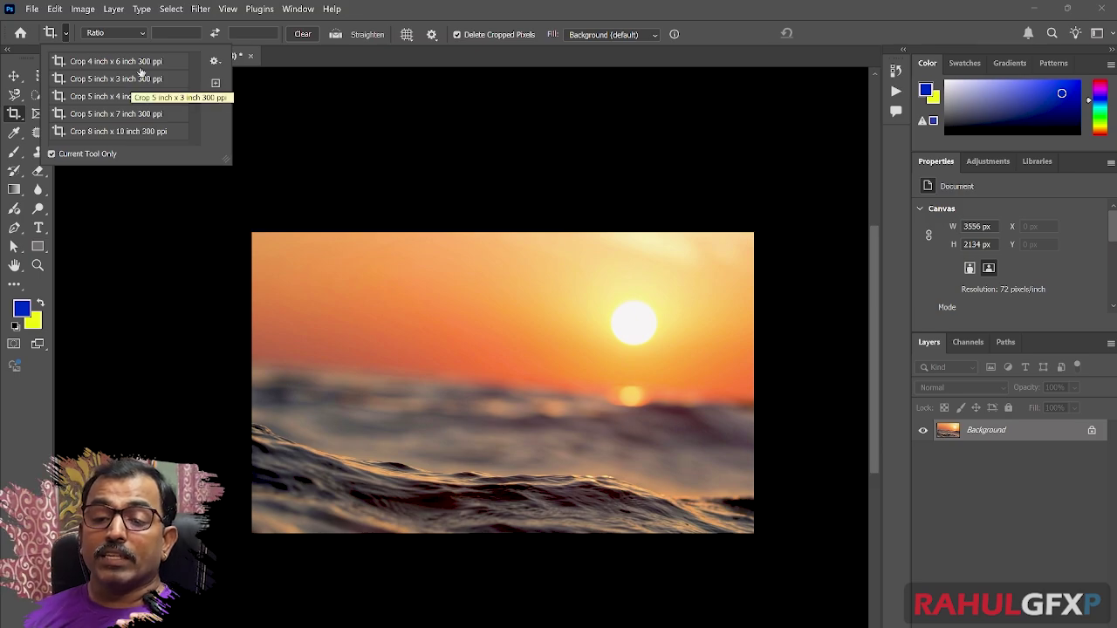
click(138, 39)
click(138, 38)
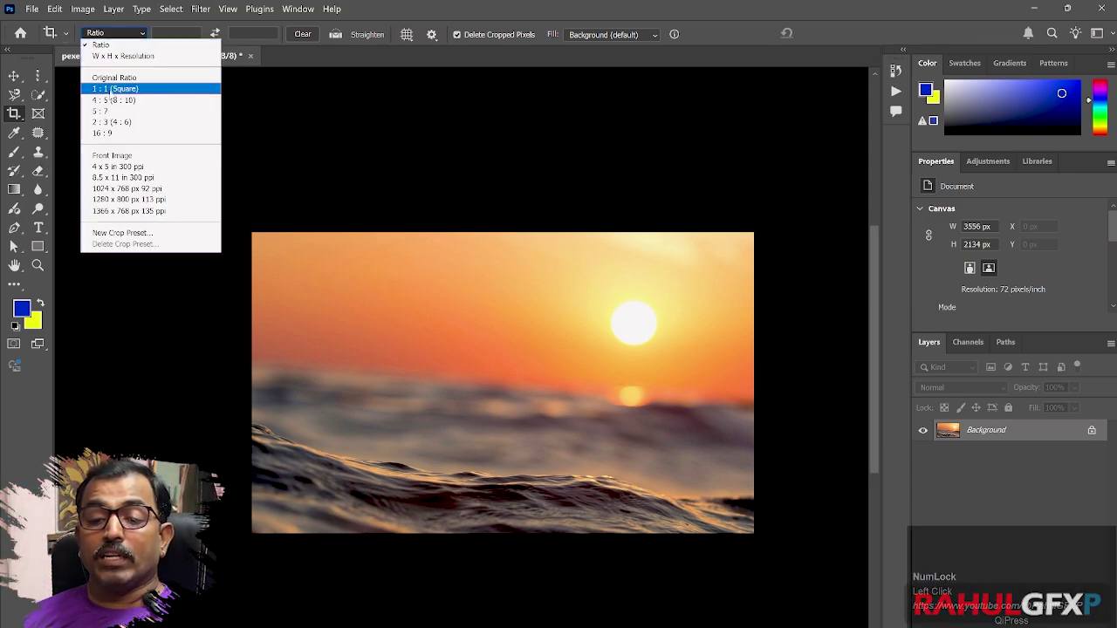
click(112, 89)
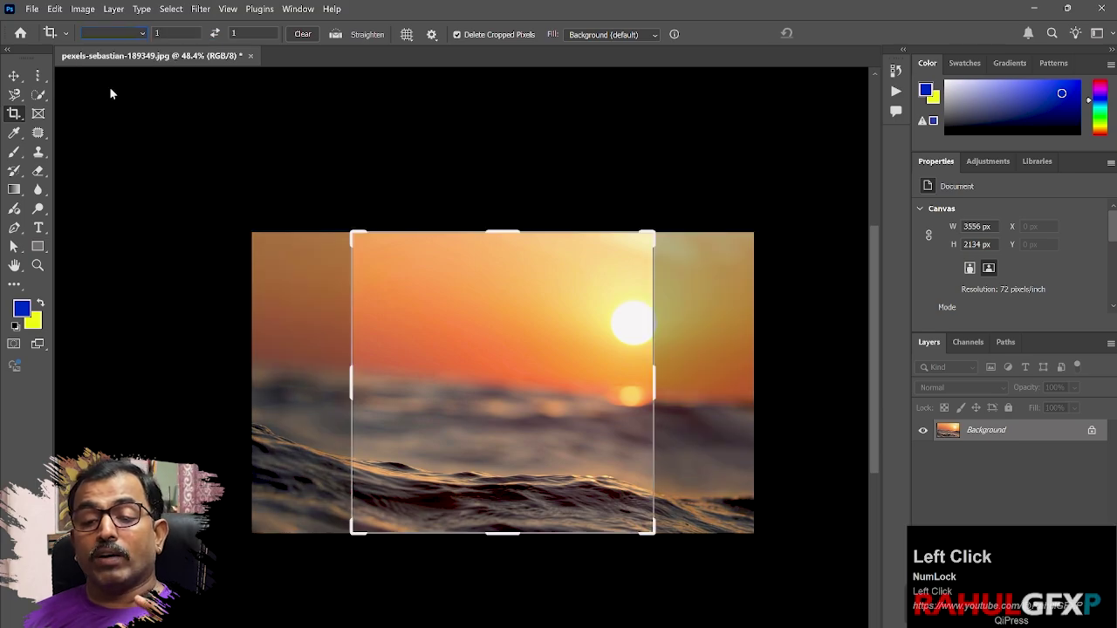
drag(349, 233, 409, 292)
drag(497, 406, 474, 439)
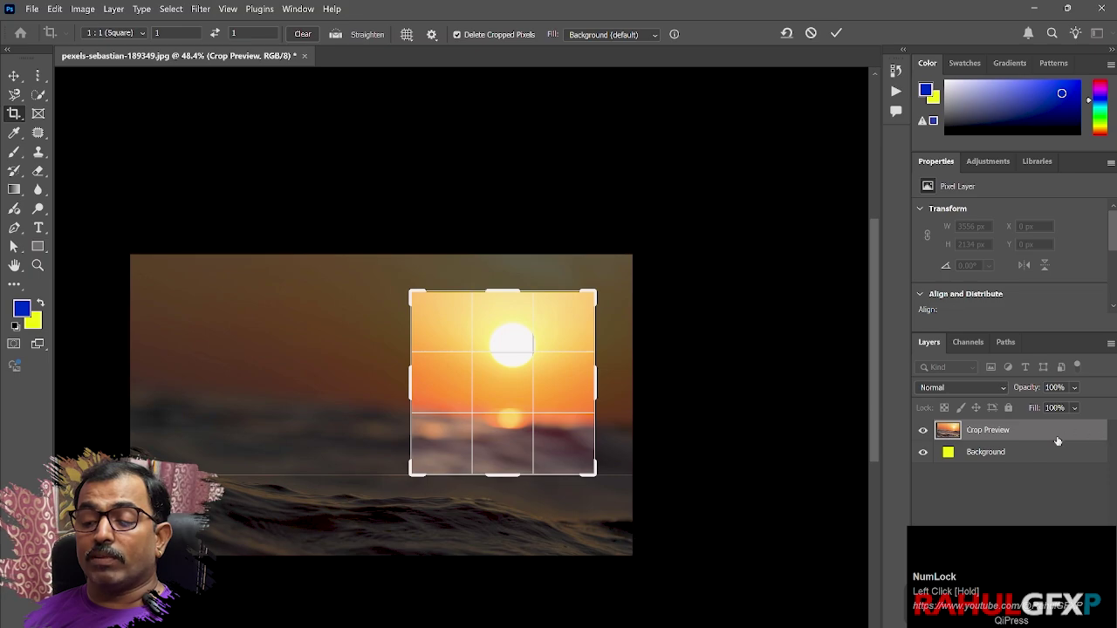
drag(469, 349, 441, 386)
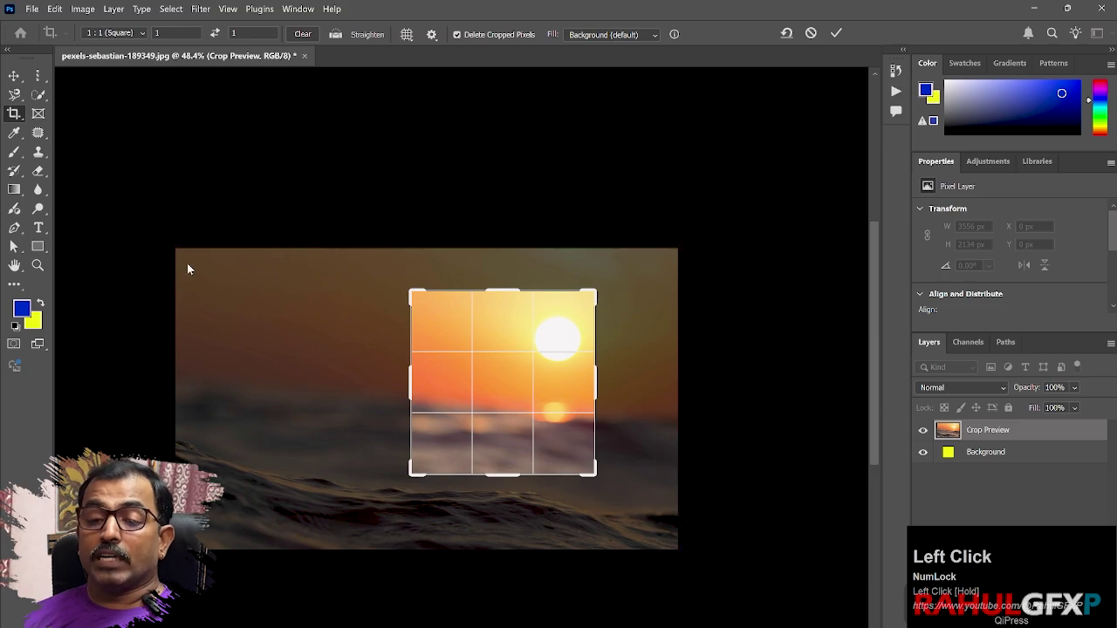
Set the crop ratio to 4 : 5 (8 : 10), enlarge the frame slightly and crop the sunset photo to about 1155 x 1444 px
click(112, 32)
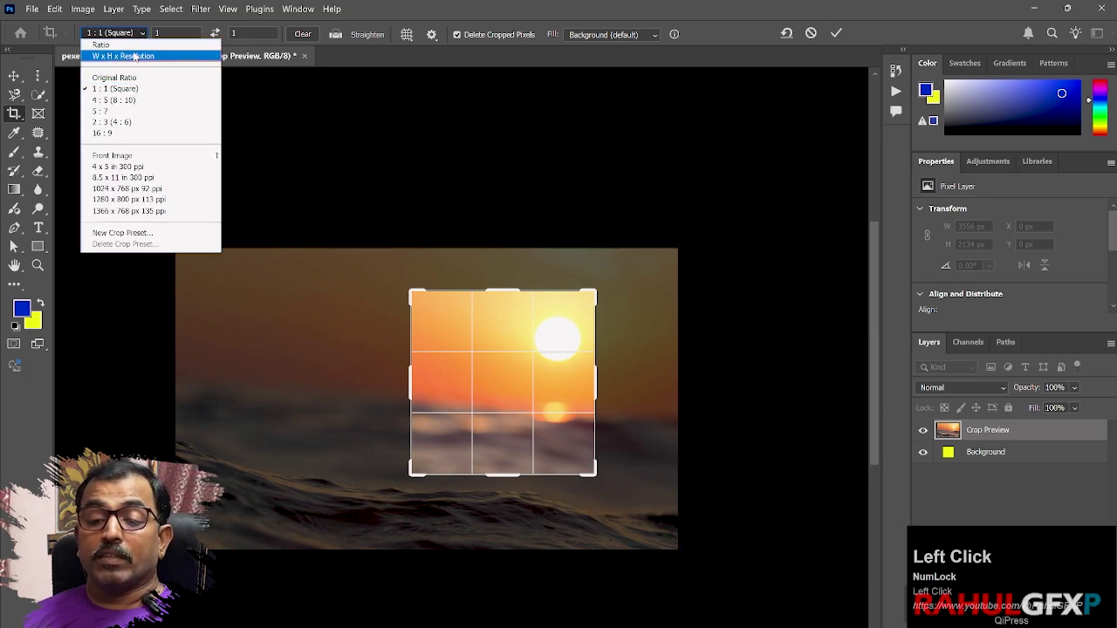
click(118, 100)
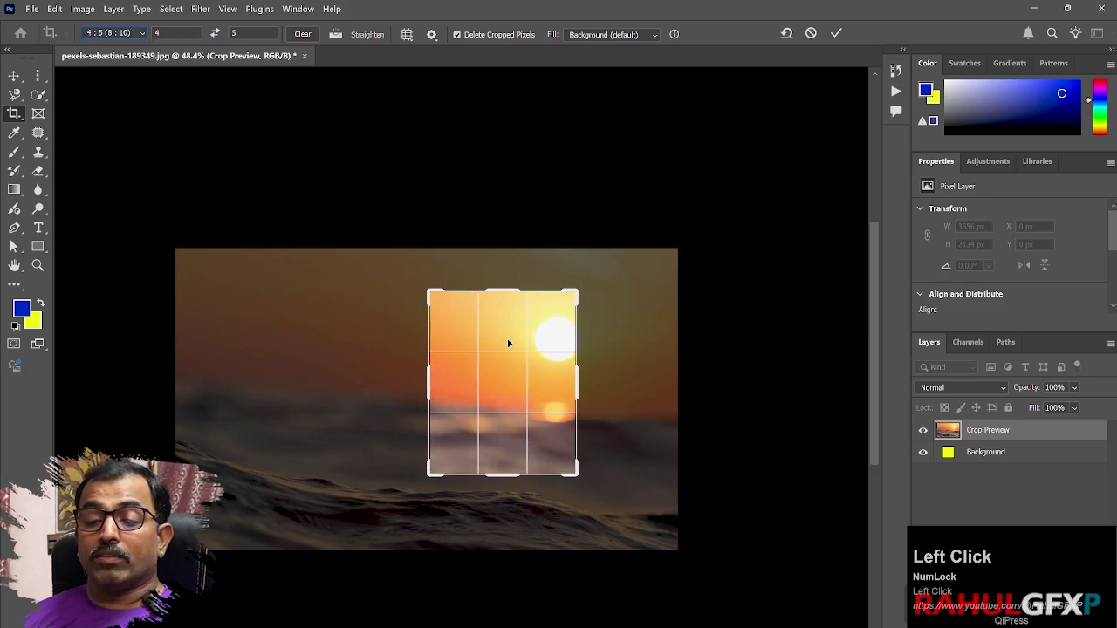
drag(428, 291, 422, 283)
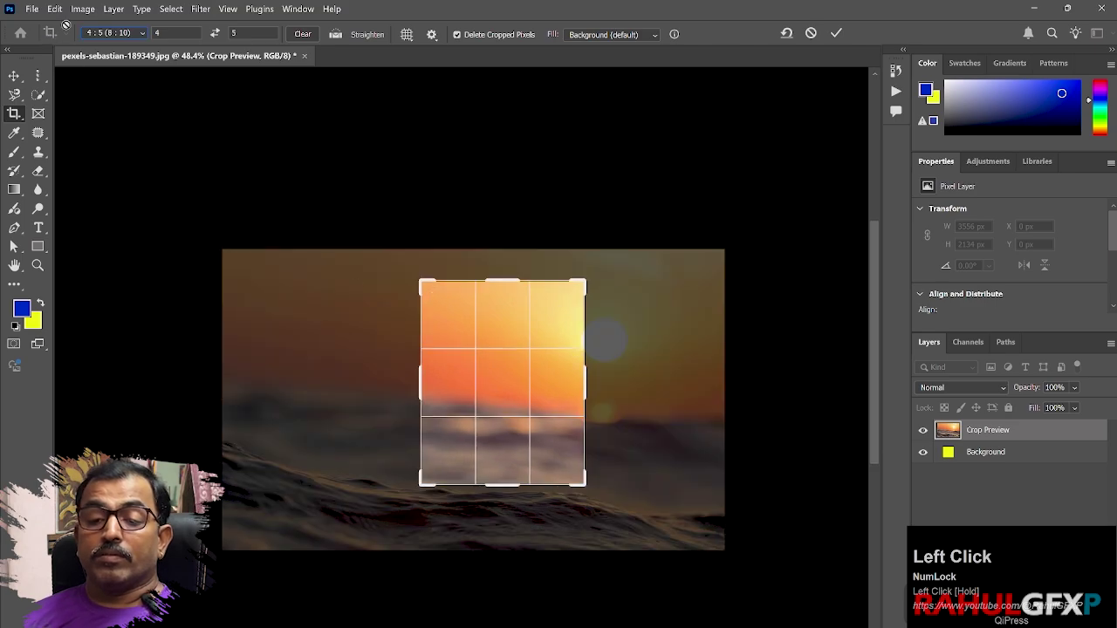
click(131, 33)
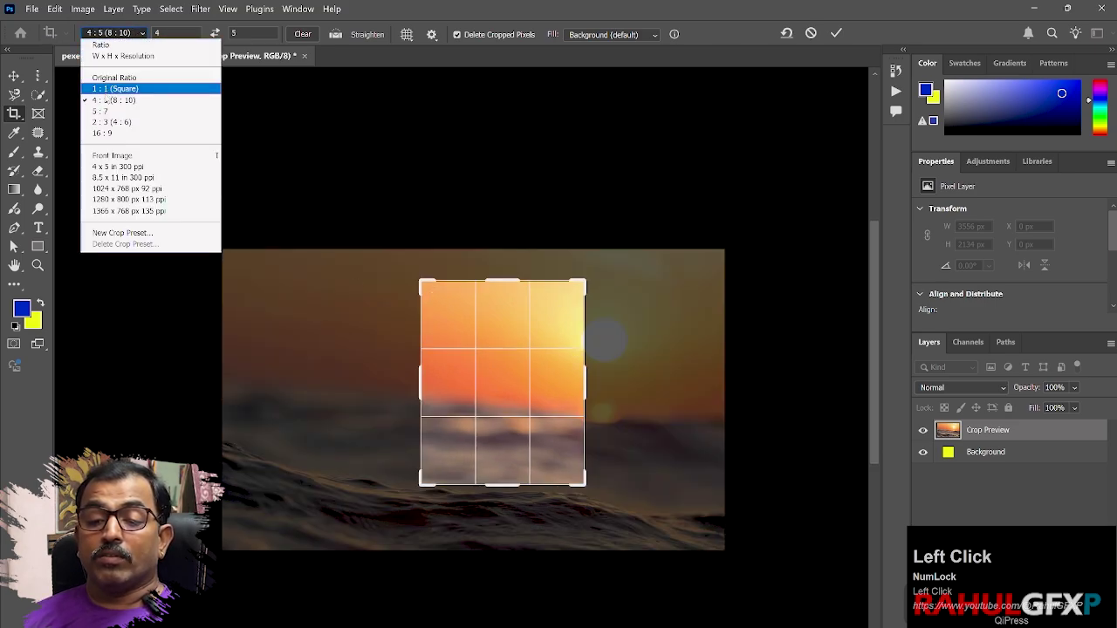
click(300, 128)
key(Return)
Undo the 4 : 5 crop of the sunset photo and clear the crop ratio values
click(306, 35)
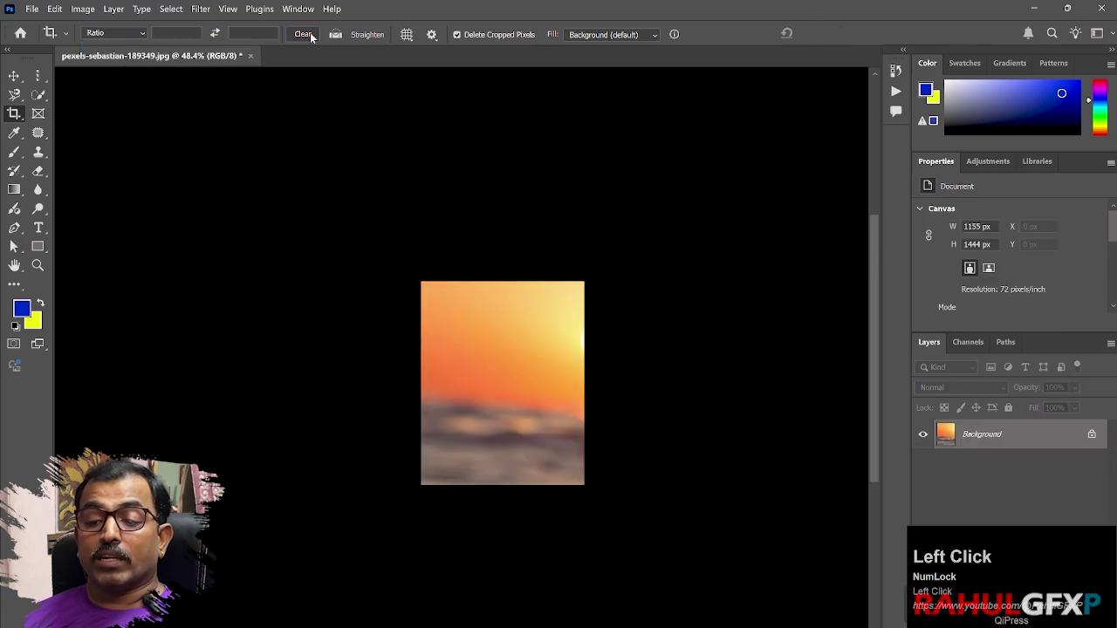
key(ctrl+z)
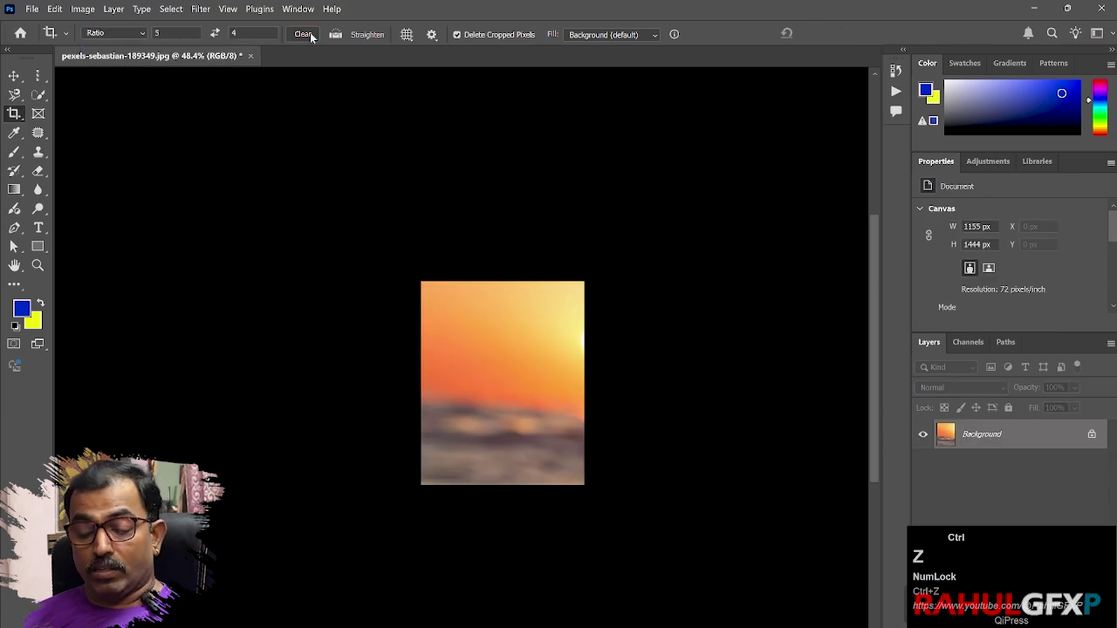
key(ctrl+z)
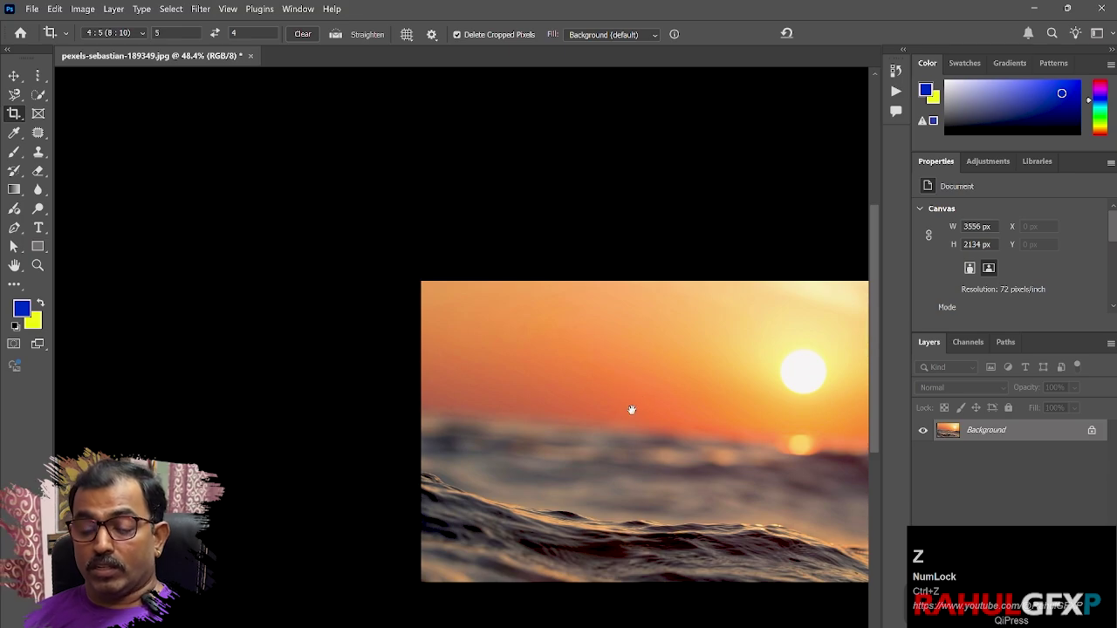
drag(631, 409, 416, 337)
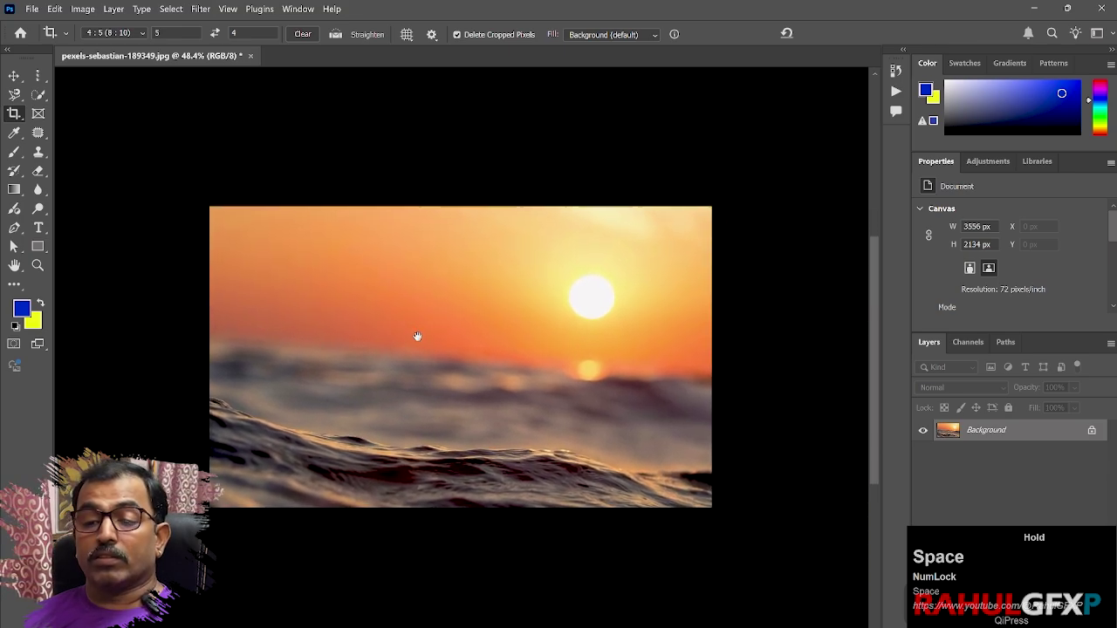
click(301, 35)
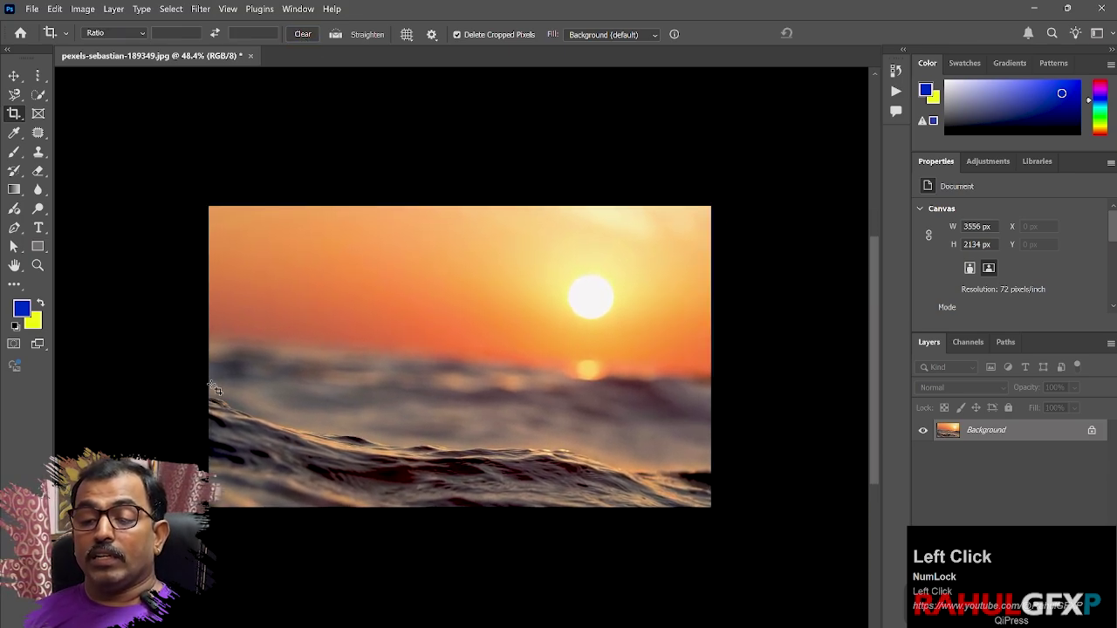
Straighten the sunset photo along its sloping sea horizon, and undo the straightening
click(336, 35)
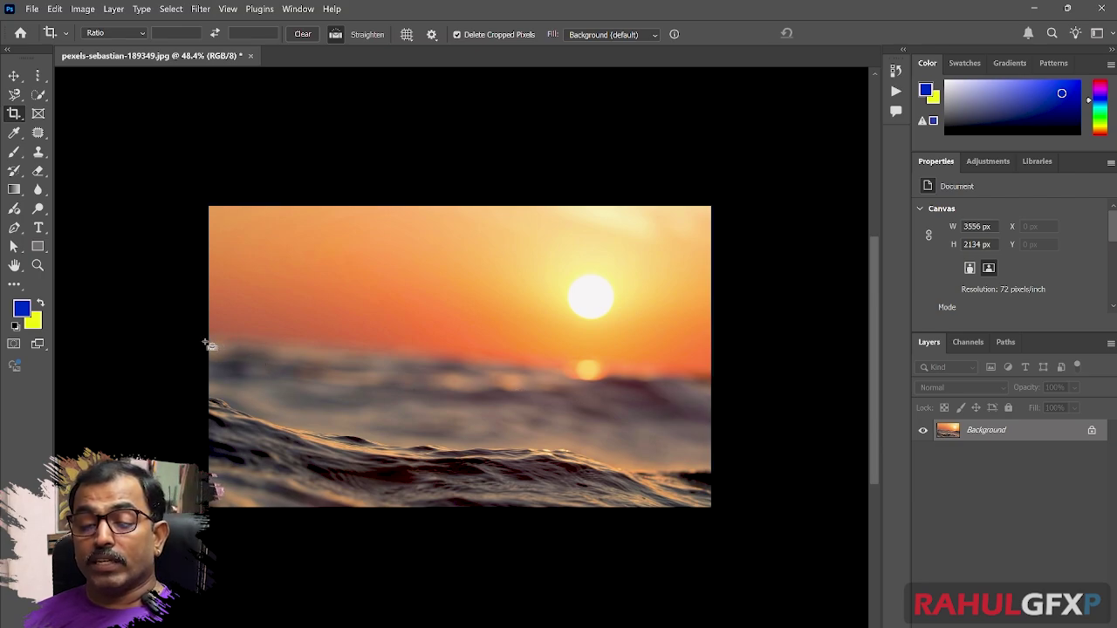
drag(207, 339, 716, 381)
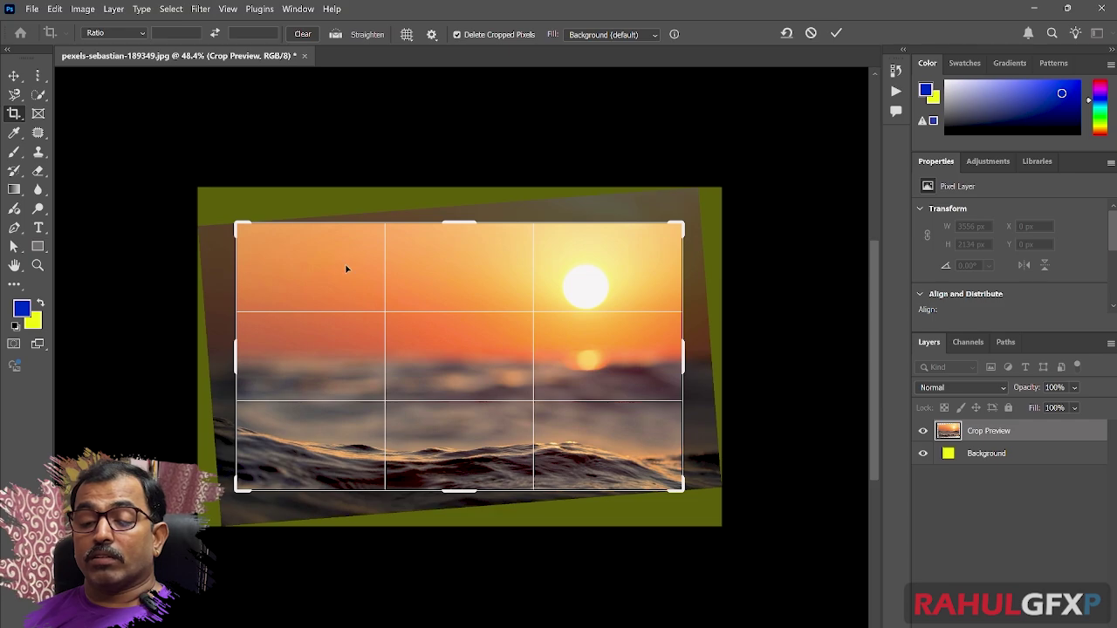
key(ctrl+z)
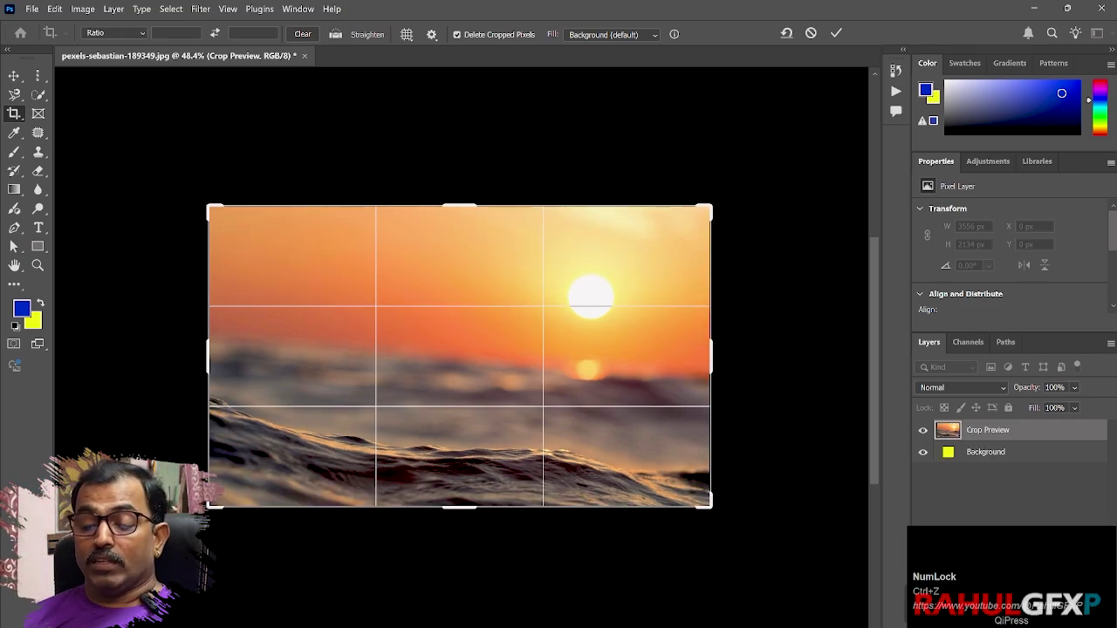
click(330, 130)
Open pexels-asadphoto-1591370 from the CLASS 4 folder as a new document and activate the Crop tool
click(554, 617)
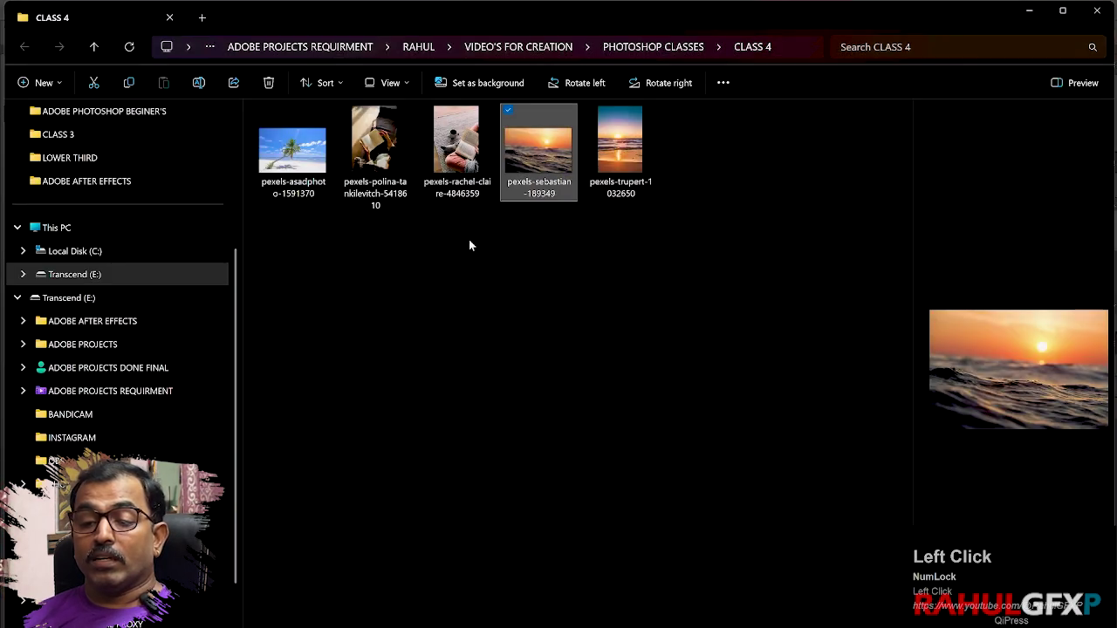
drag(302, 166, 441, 68)
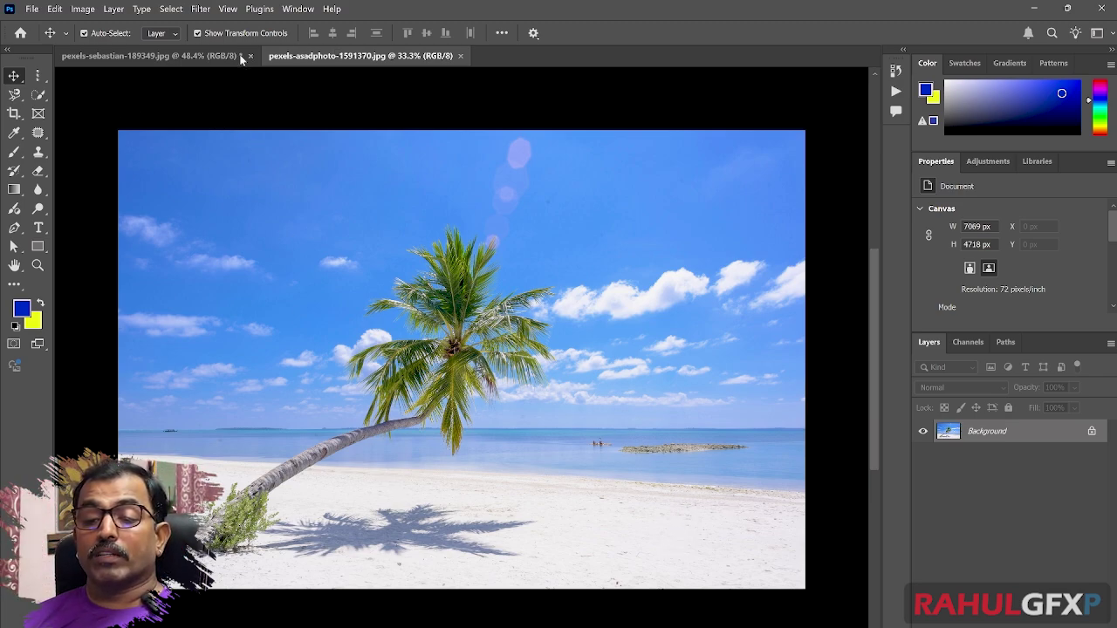
click(16, 117)
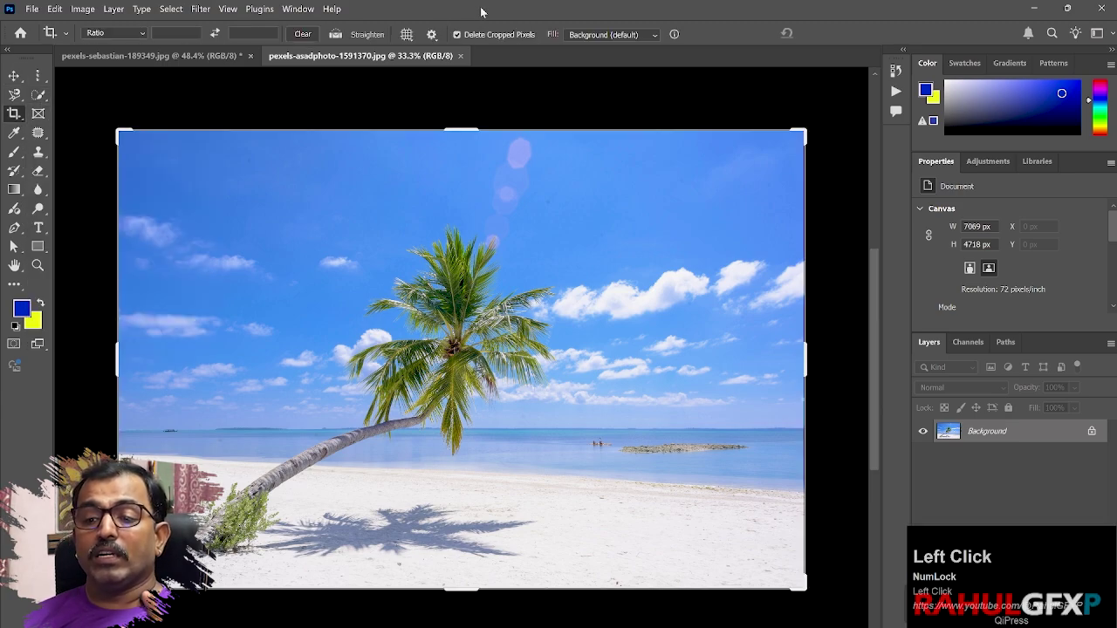
Straighten the palm photo along the shoreline, adjust the rotation by hand and apply the crop at about 6389 x 4264 px
click(337, 36)
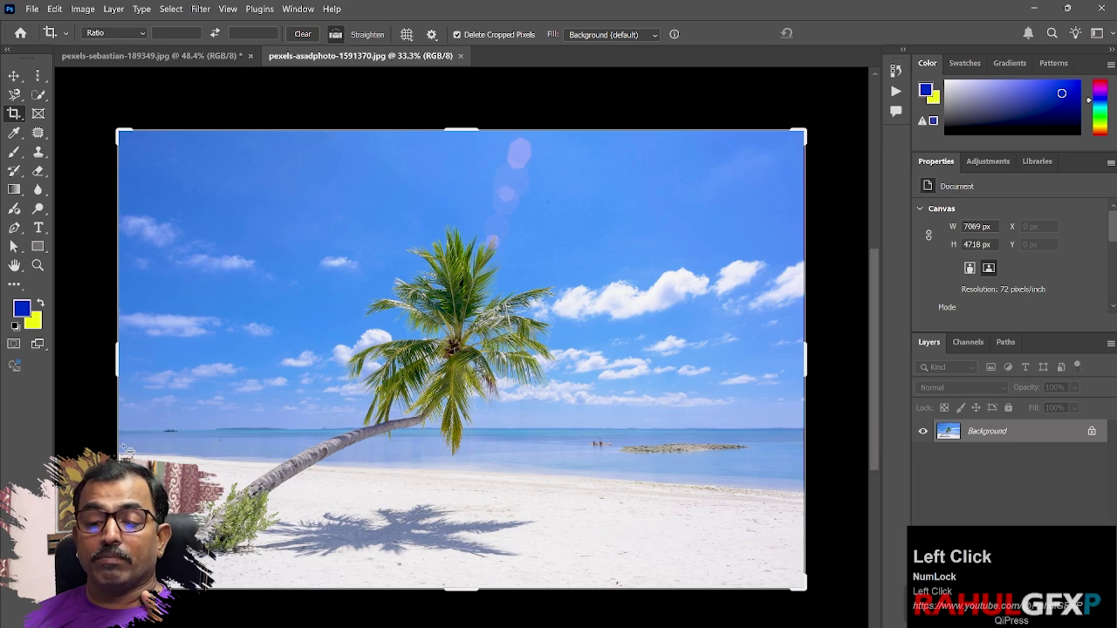
drag(123, 452, 804, 497)
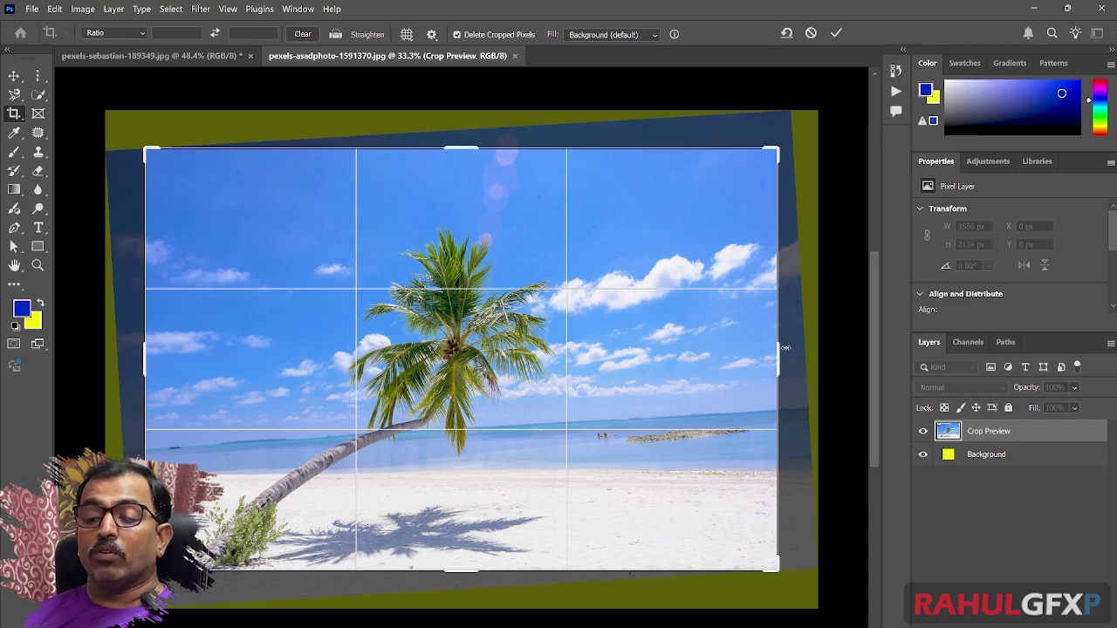
drag(792, 253, 790, 309)
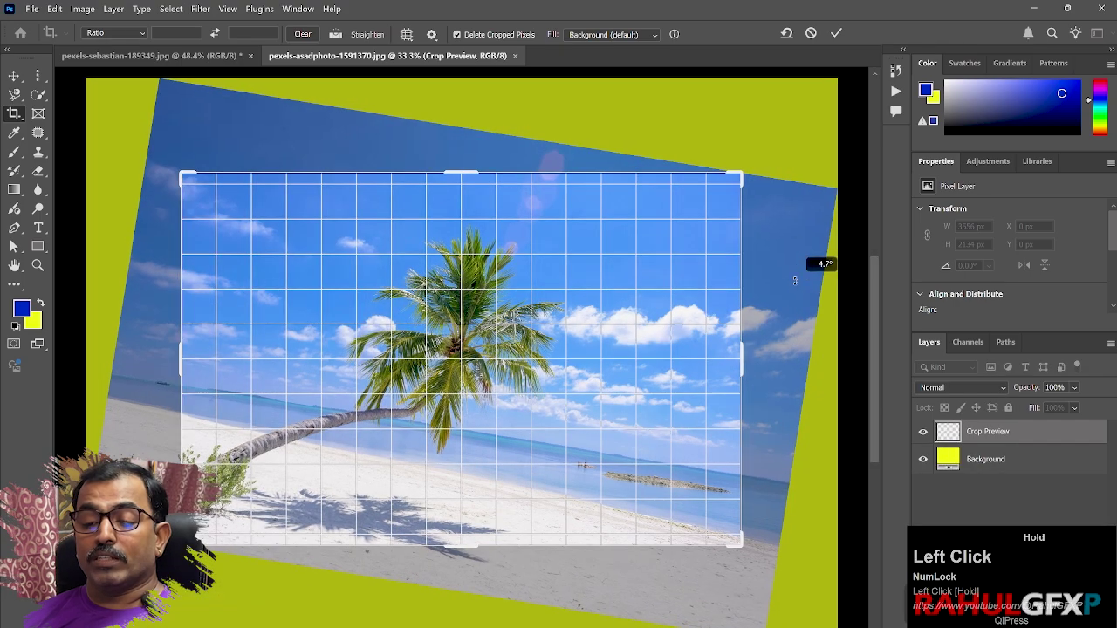
key(Return)
Straighten the cropped palm photo again along the shoreline, and undo the rotation
click(347, 35)
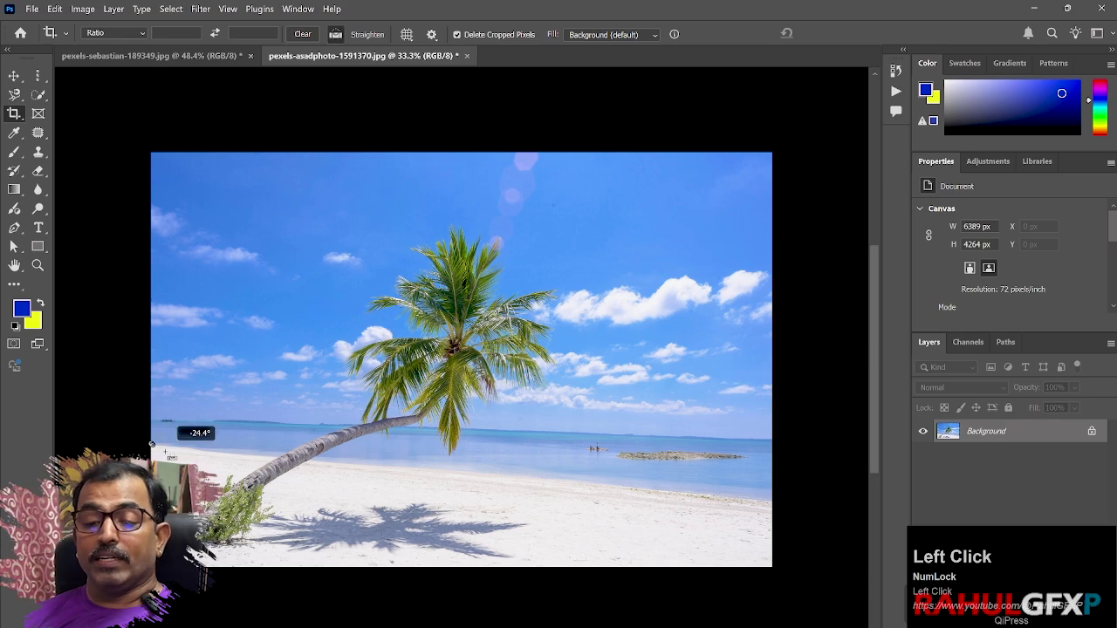
drag(164, 452, 776, 504)
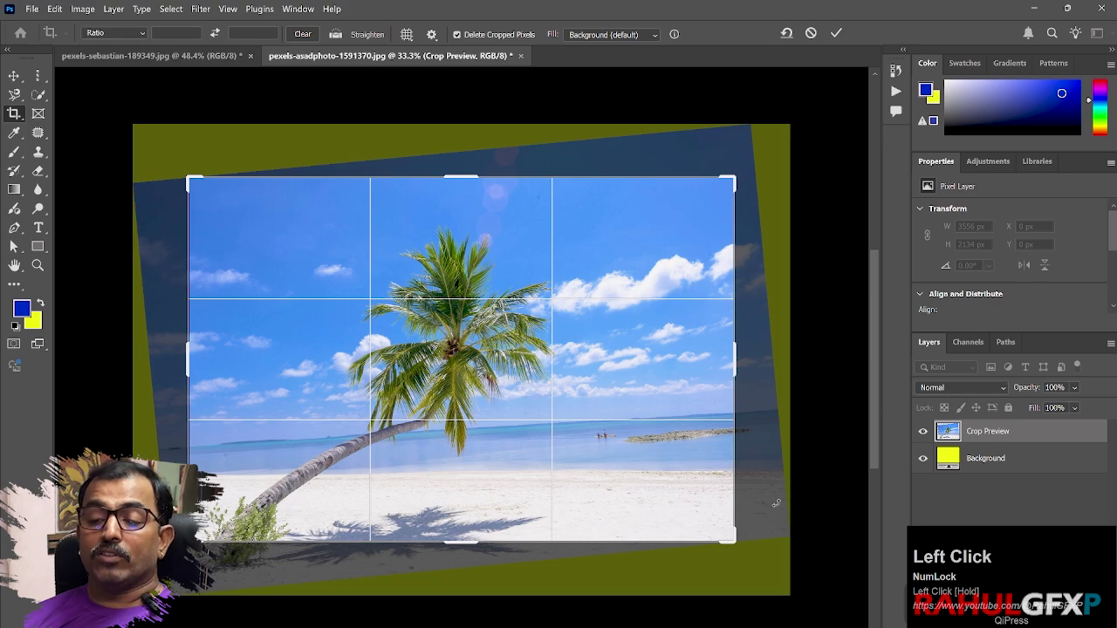
key(ctrl+z)
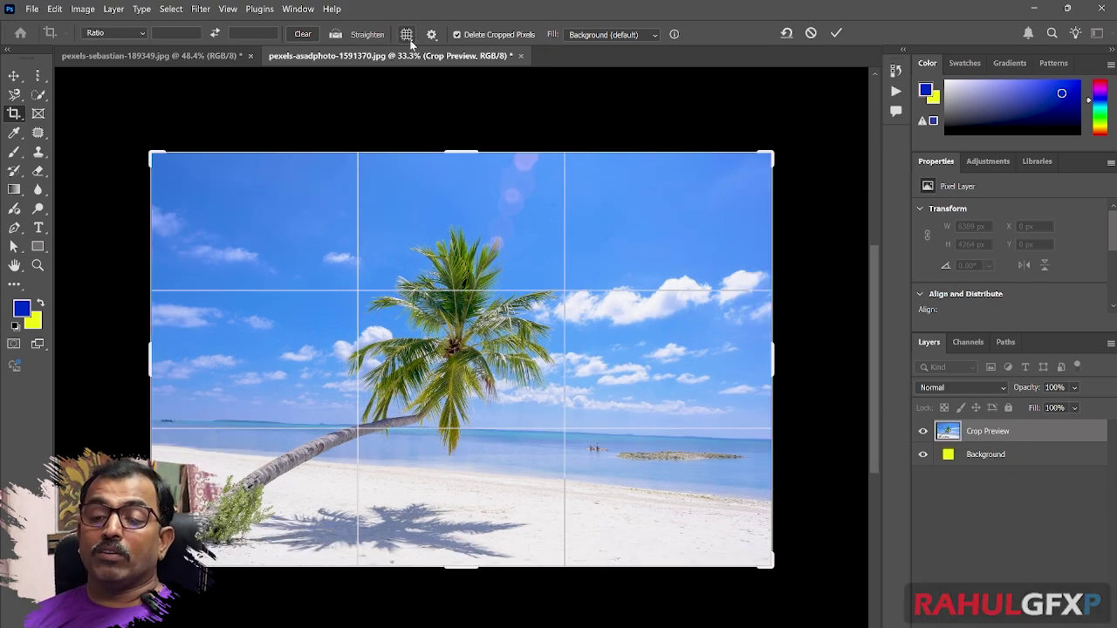
Crop the palm photo with the Rule of Thirds overlay to about 5057 x 4060 px, and undo back to the full photo
click(407, 34)
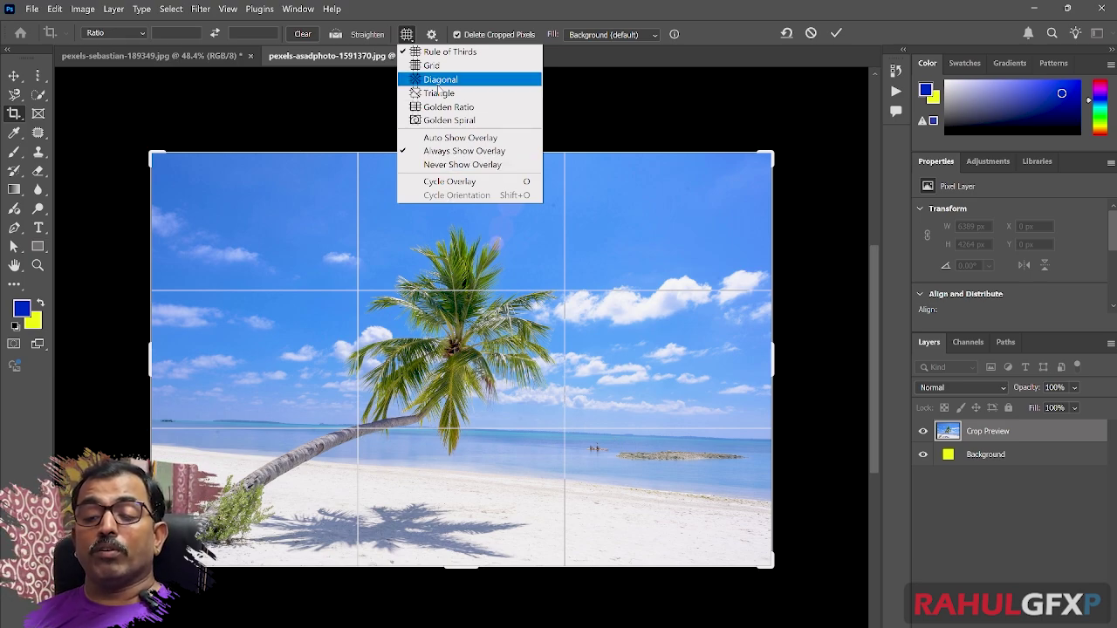
click(445, 52)
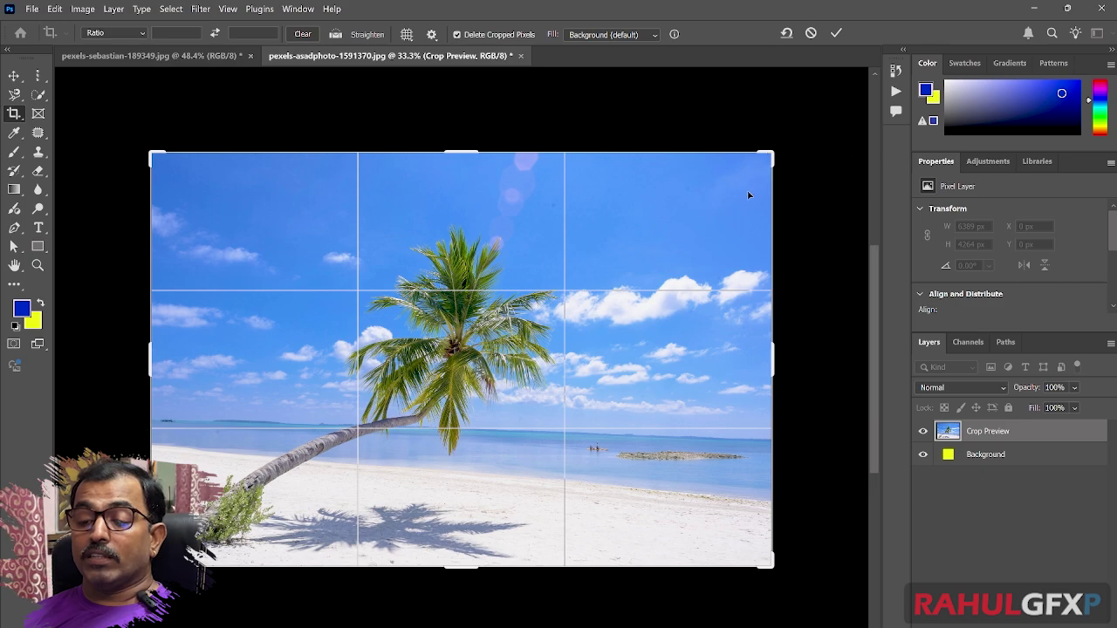
drag(773, 152, 708, 134)
drag(695, 137, 709, 161)
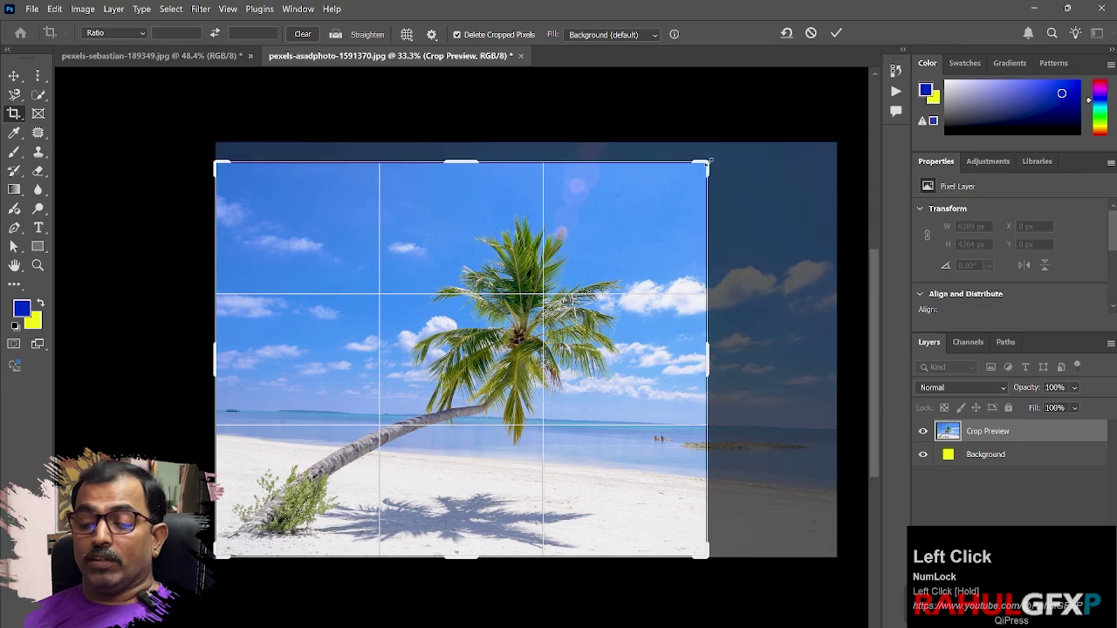
key(Return)
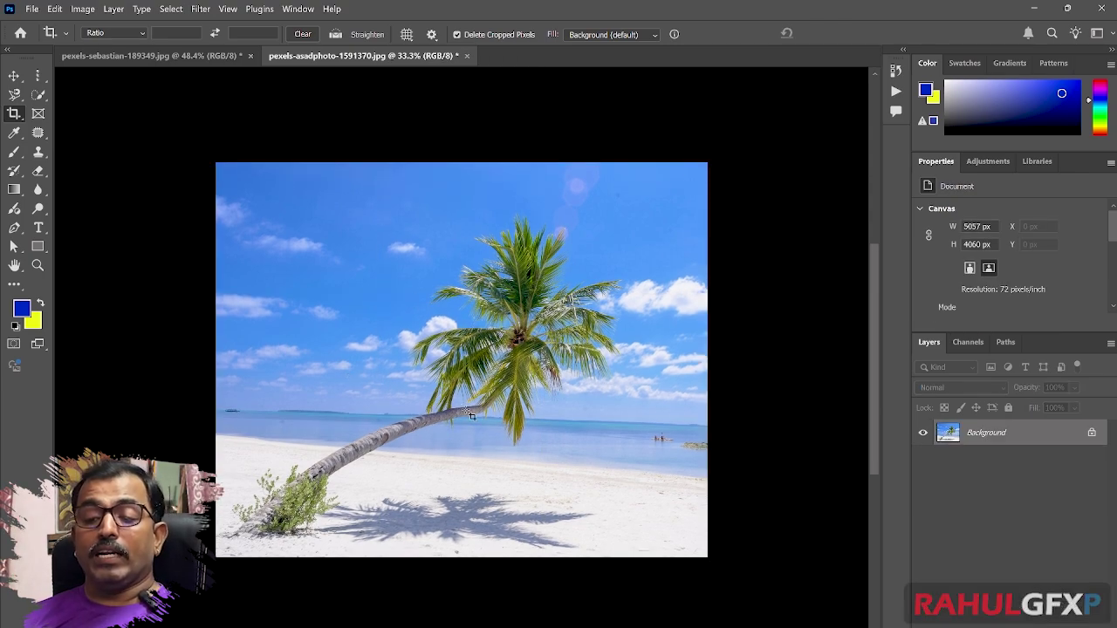
click(530, 345)
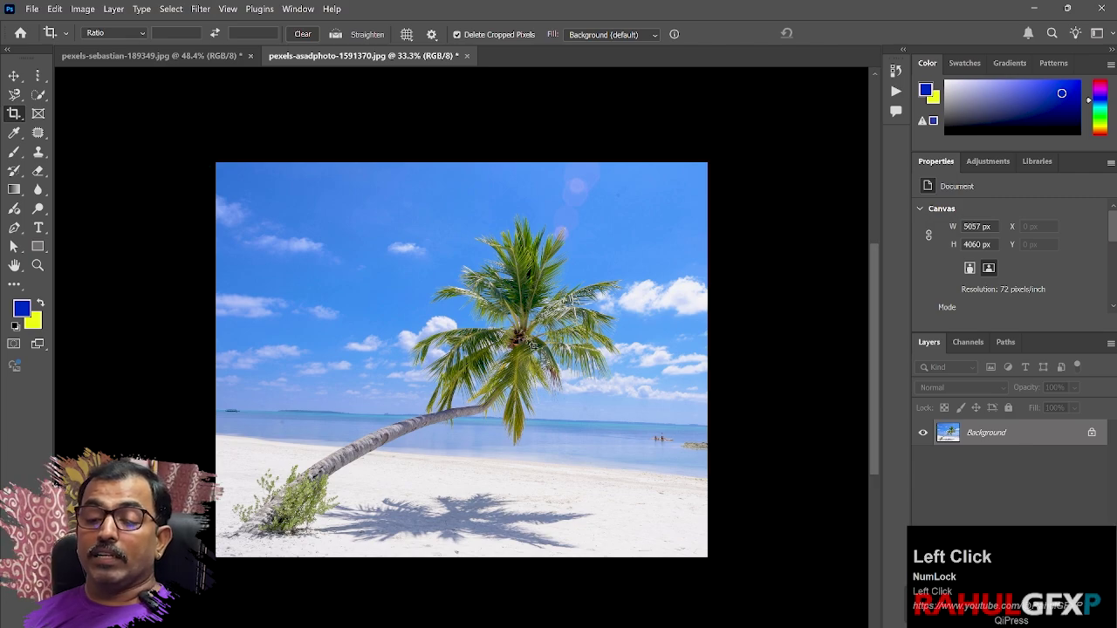
key(space)
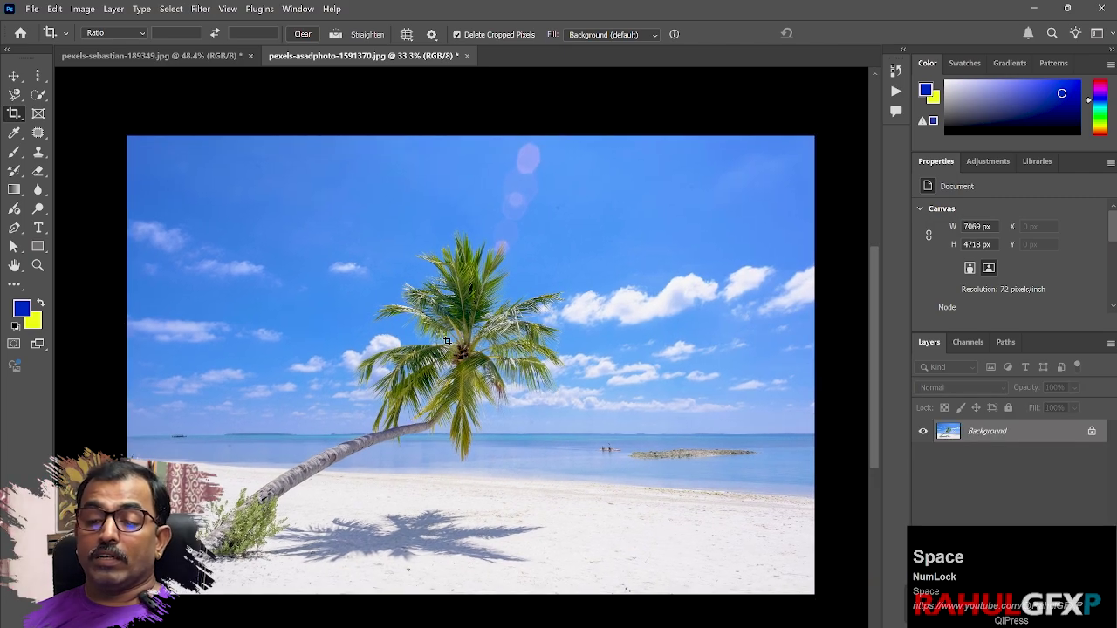
Crop the upper-left part of the photo to about 4424 x 3392 px, using the Rule of Thirds overlay around the palm, and undo the crop
click(406, 35)
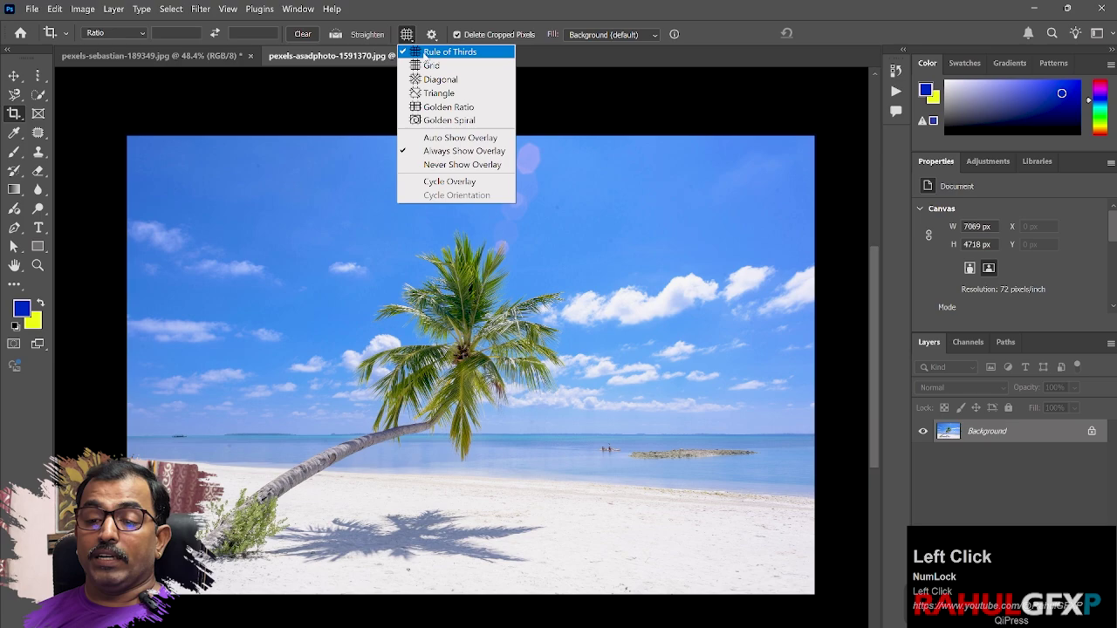
click(428, 51)
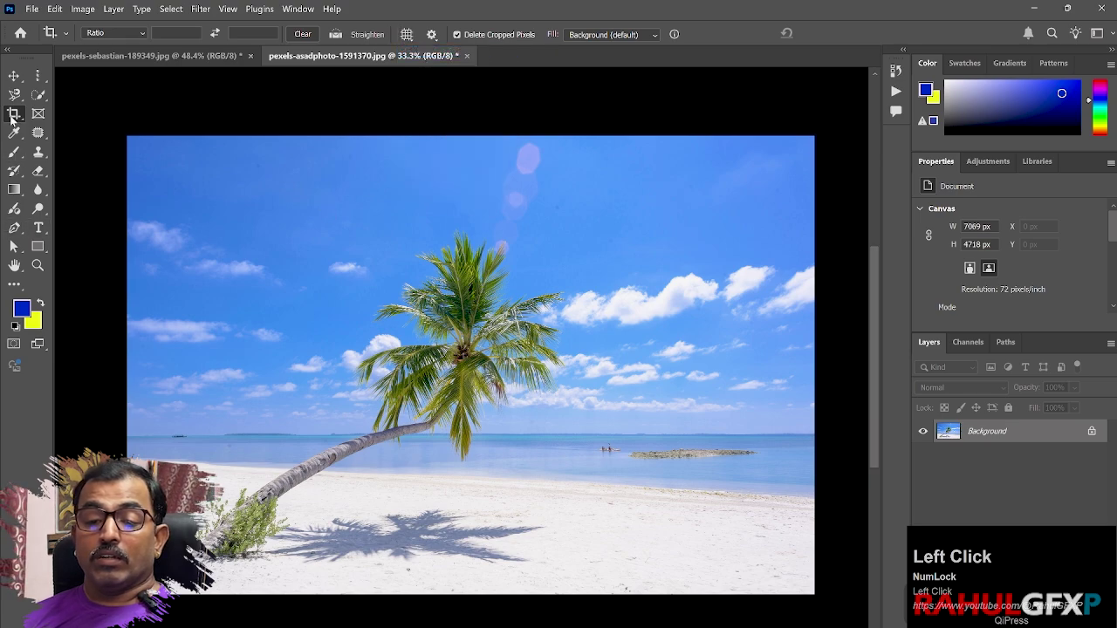
drag(111, 119, 800, 612)
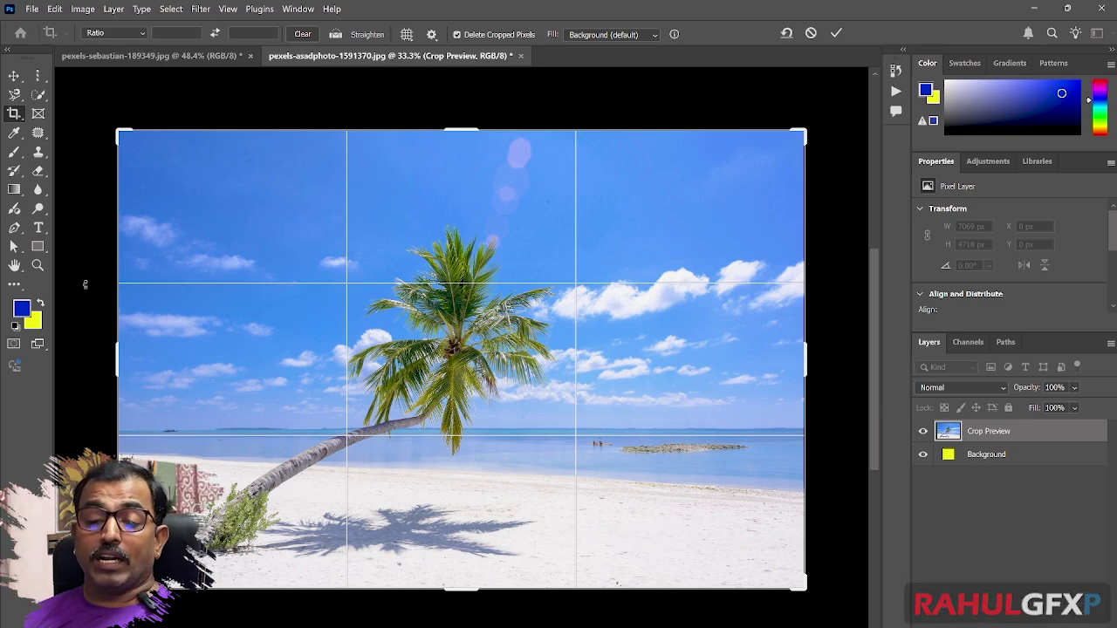
drag(807, 590, 677, 524)
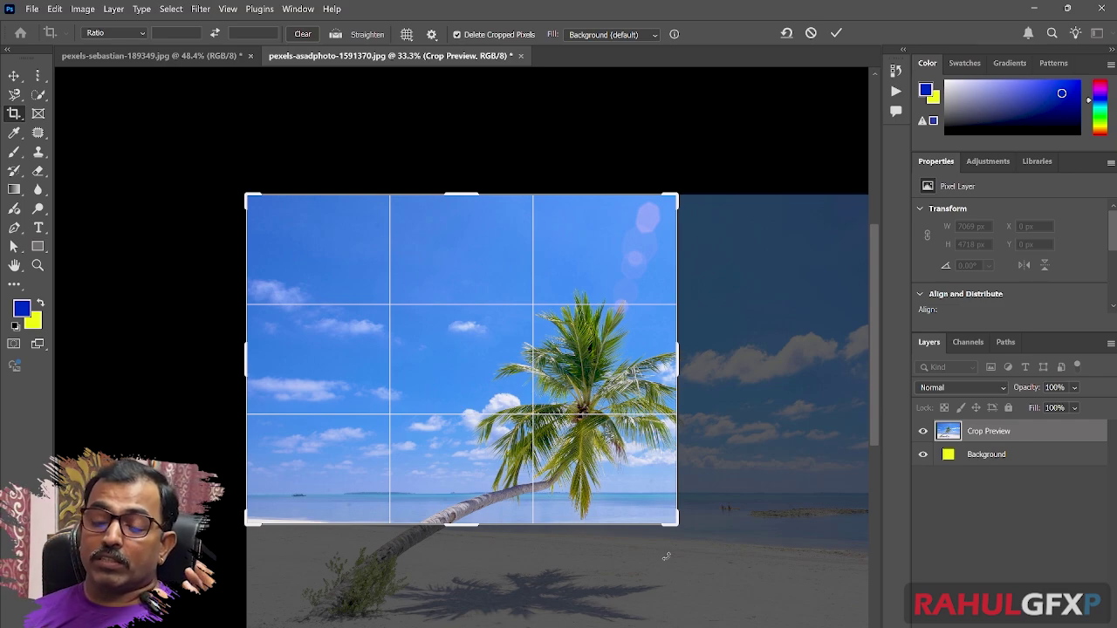
key(Return)
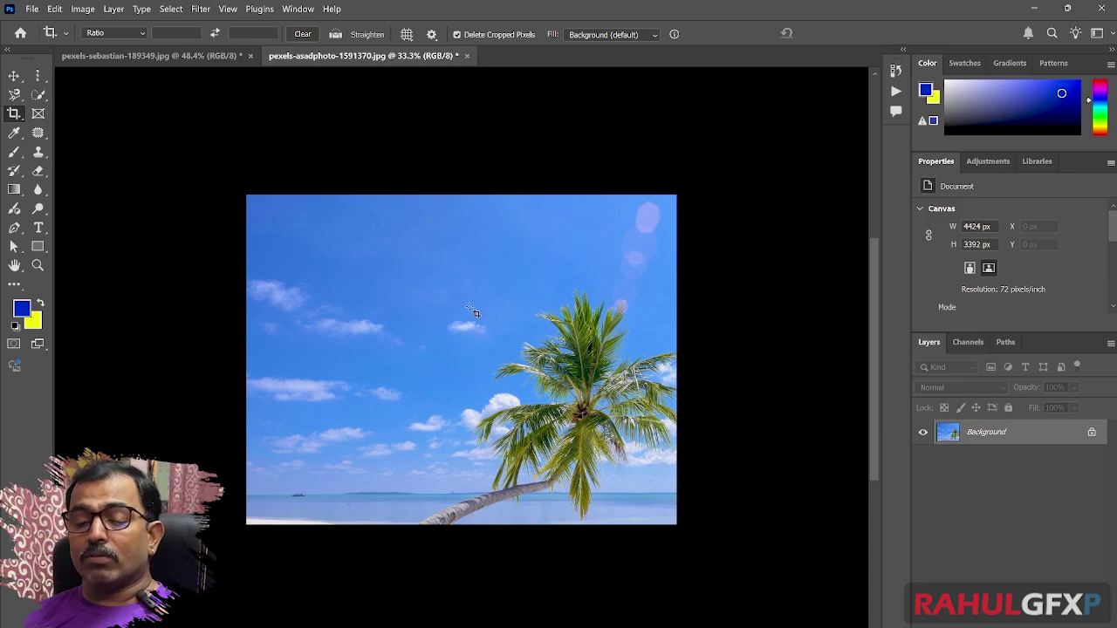
key(ctrl+z)
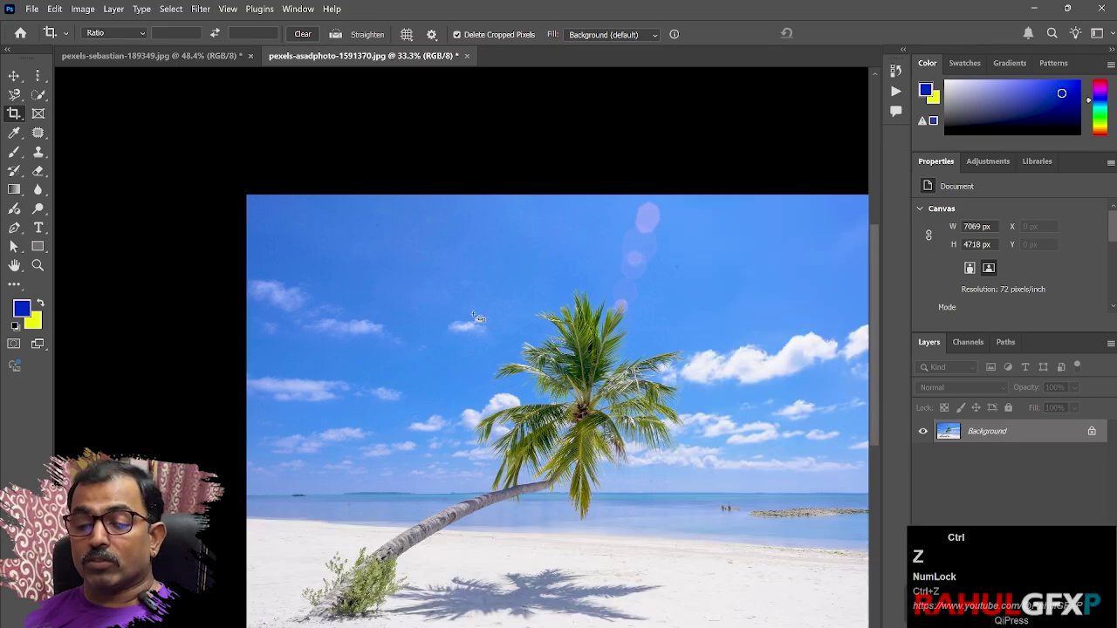
Start a crop spanning the whole palm photo and display the Grid composition overlay
drag(616, 375, 498, 318)
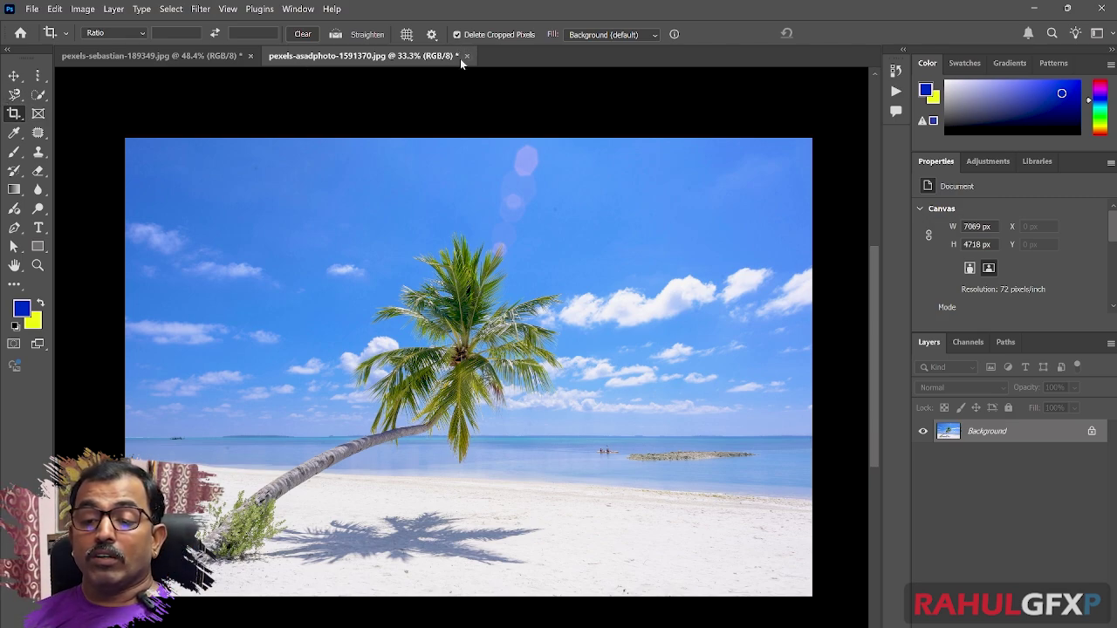
click(406, 34)
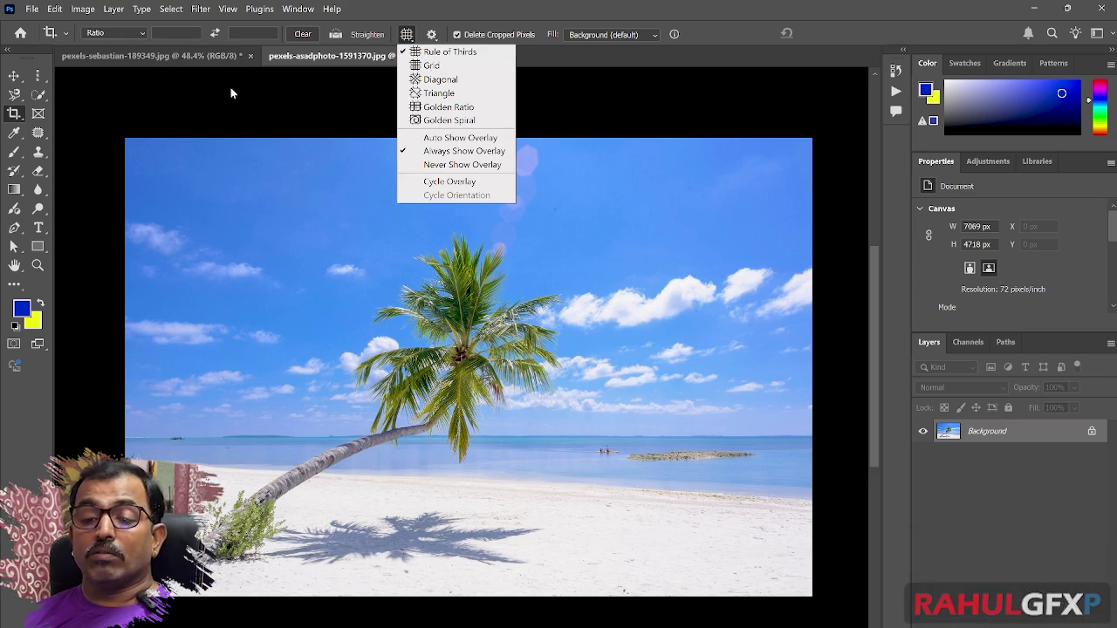
click(108, 122)
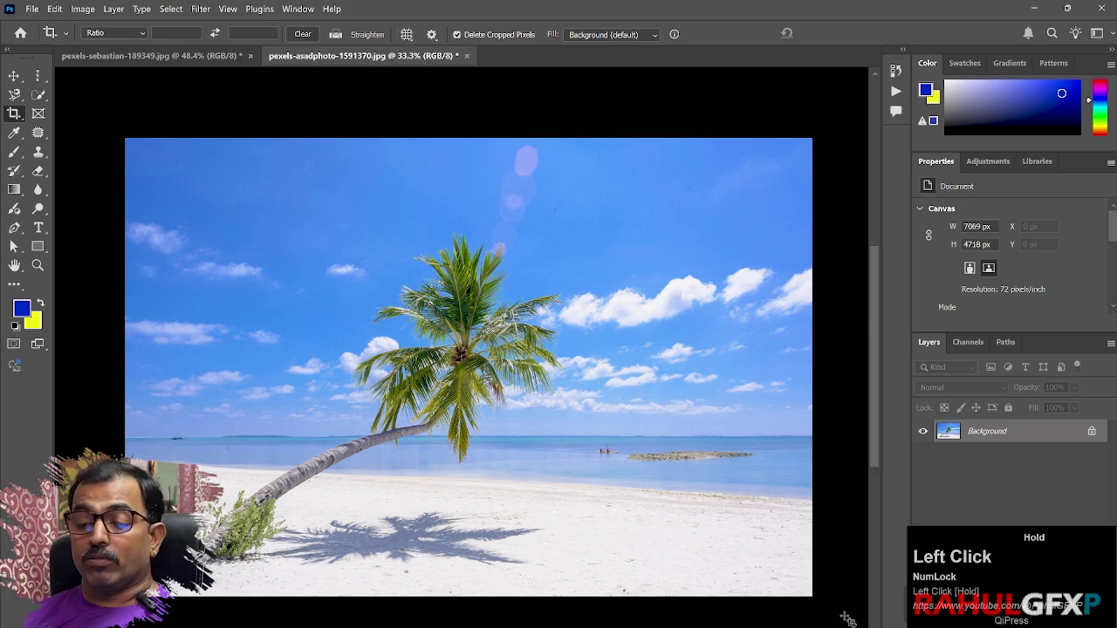
drag(112, 131, 820, 615)
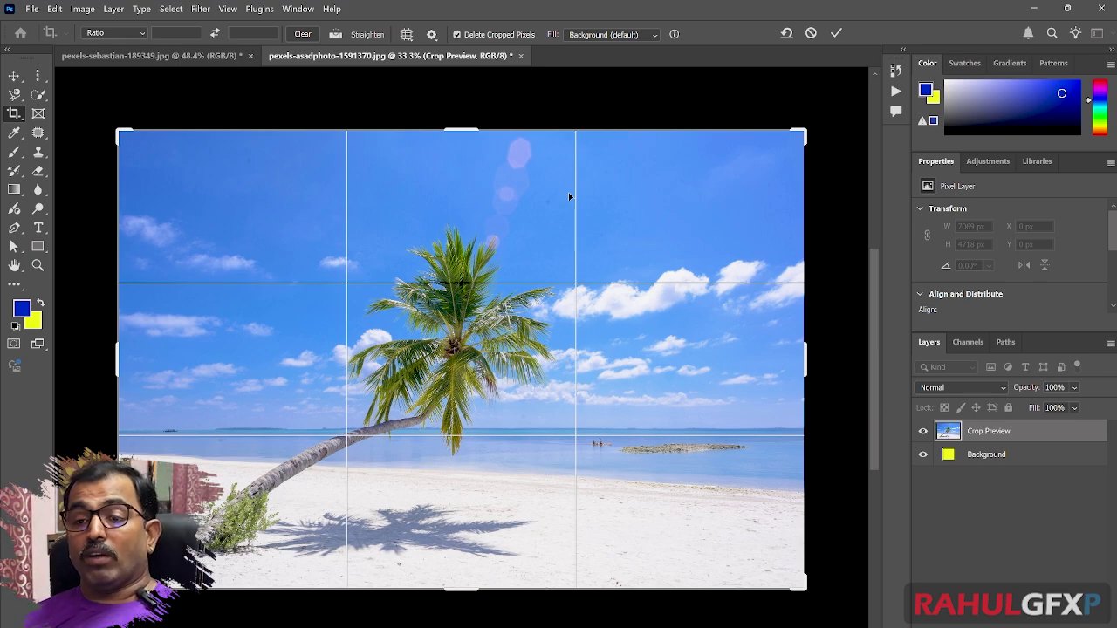
click(409, 38)
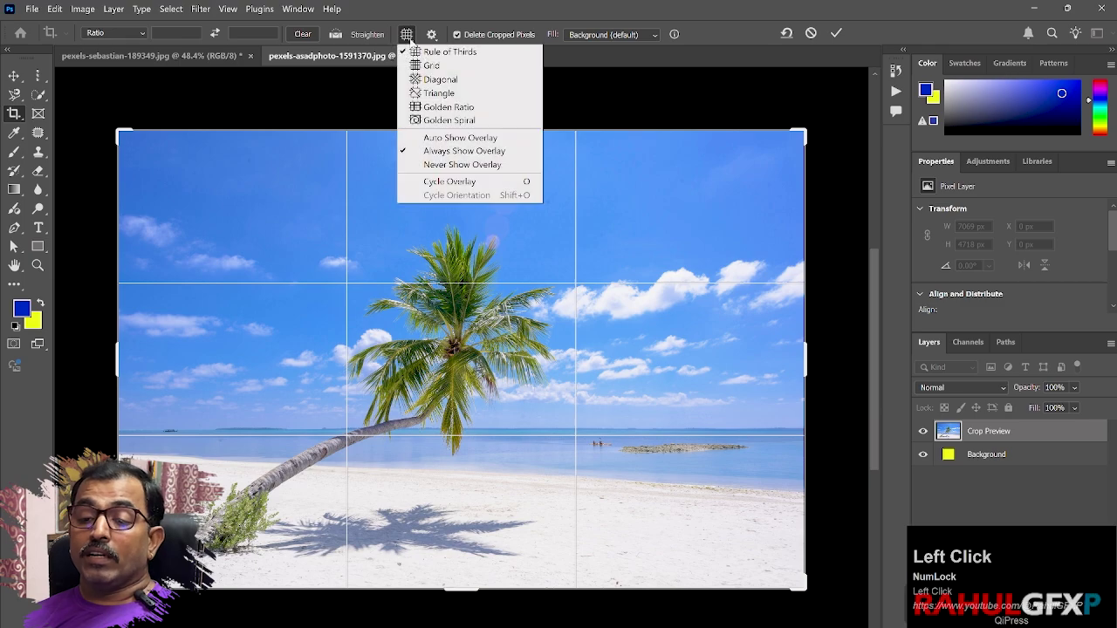
click(434, 64)
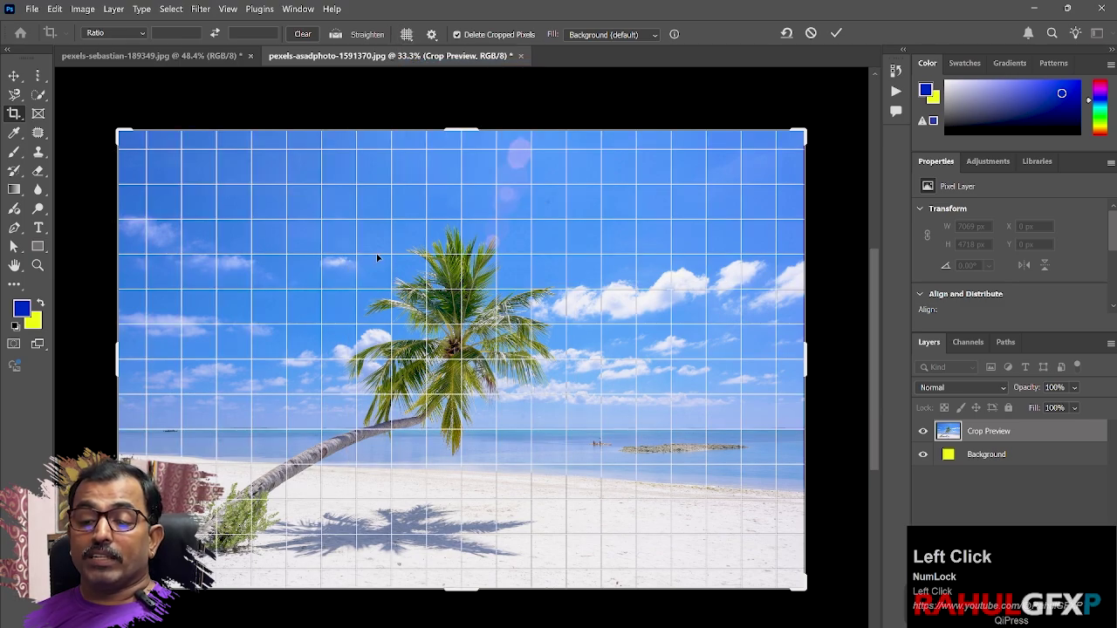
Switch the crop overlay from Grid back to Rule of Thirds
click(407, 35)
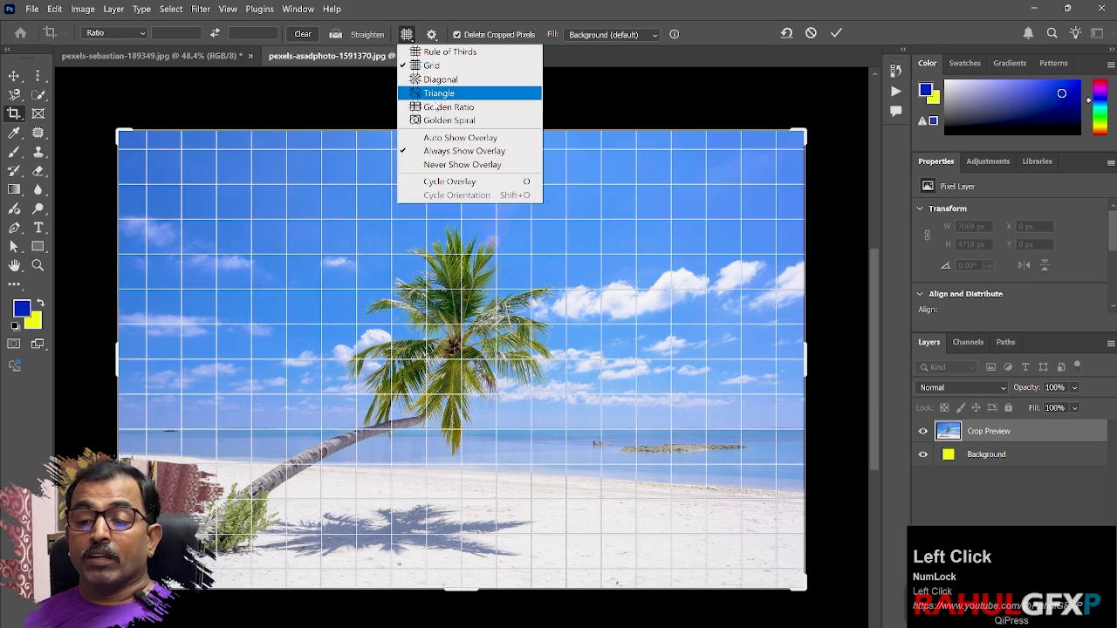
click(571, 91)
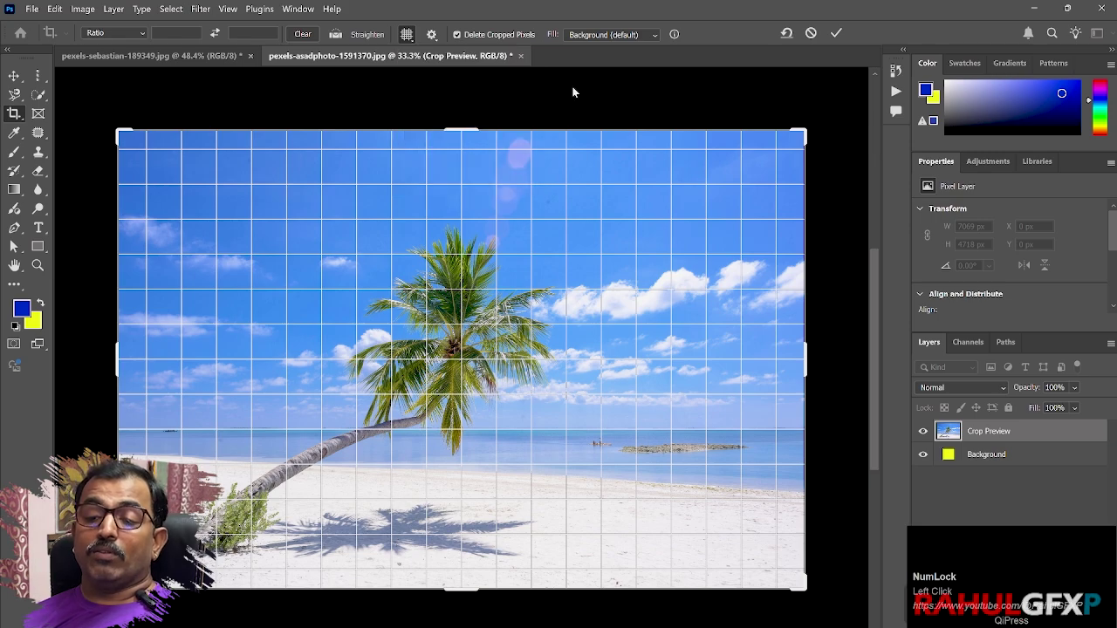
click(434, 35)
click(435, 36)
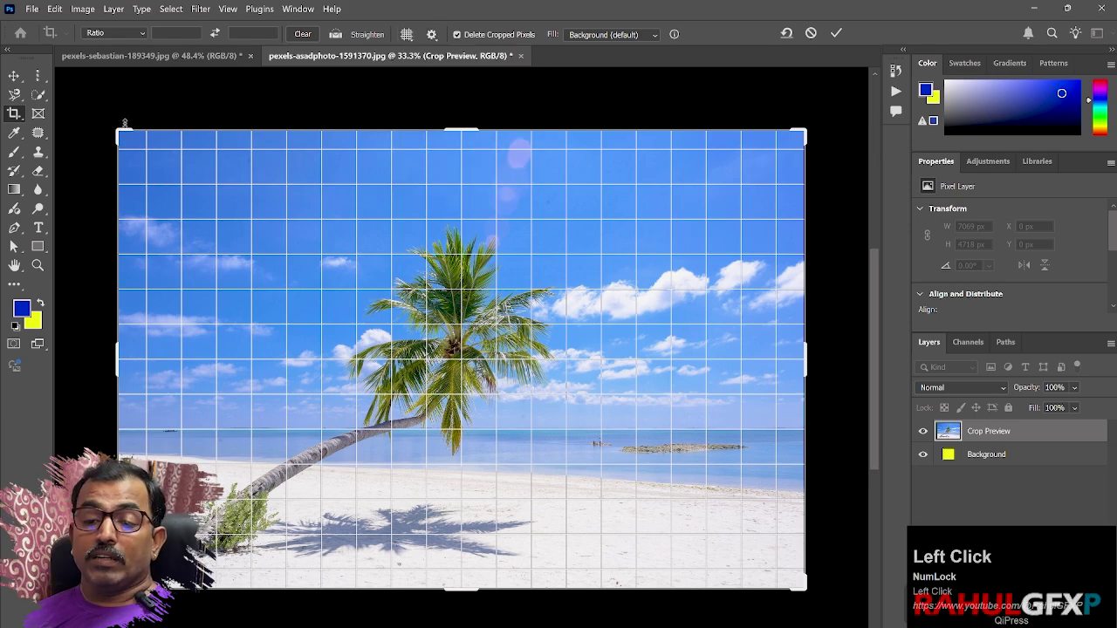
click(406, 35)
click(412, 41)
click(406, 35)
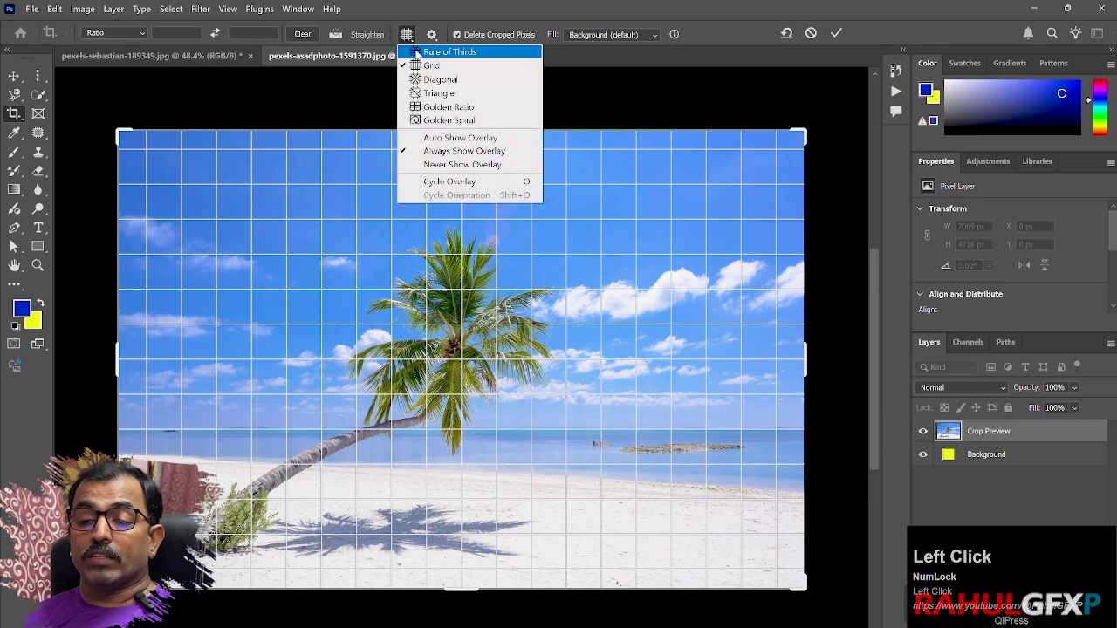
click(417, 48)
click(270, 93)
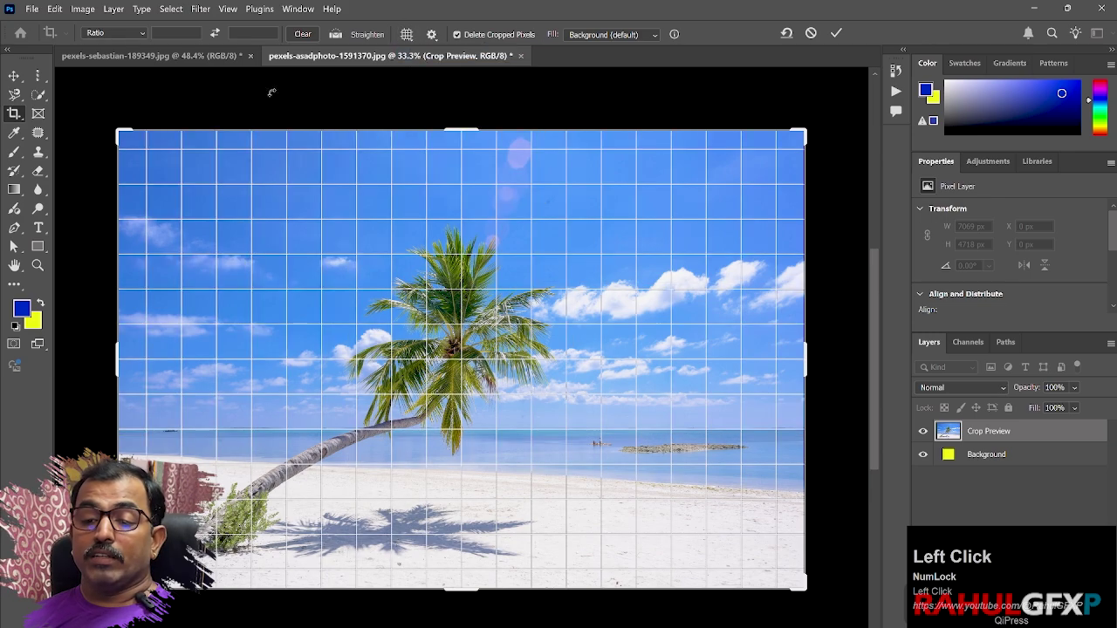
Turn off Delete Cropped Pixels, crop the palm photo to its lower-right beach and sea area, and undo the crop
click(456, 35)
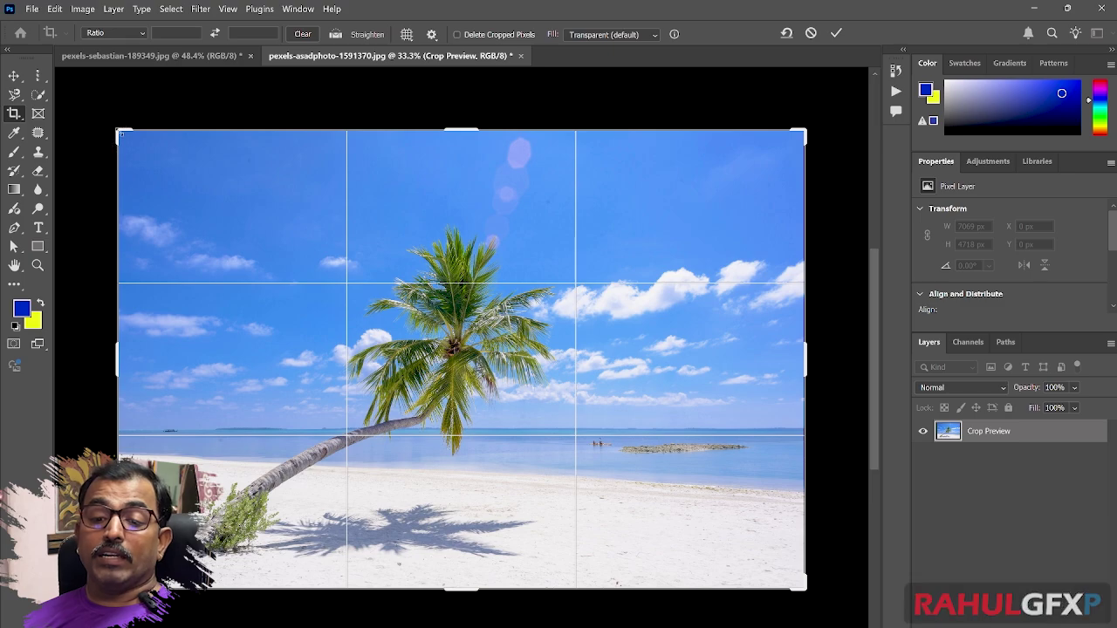
drag(120, 132, 322, 267)
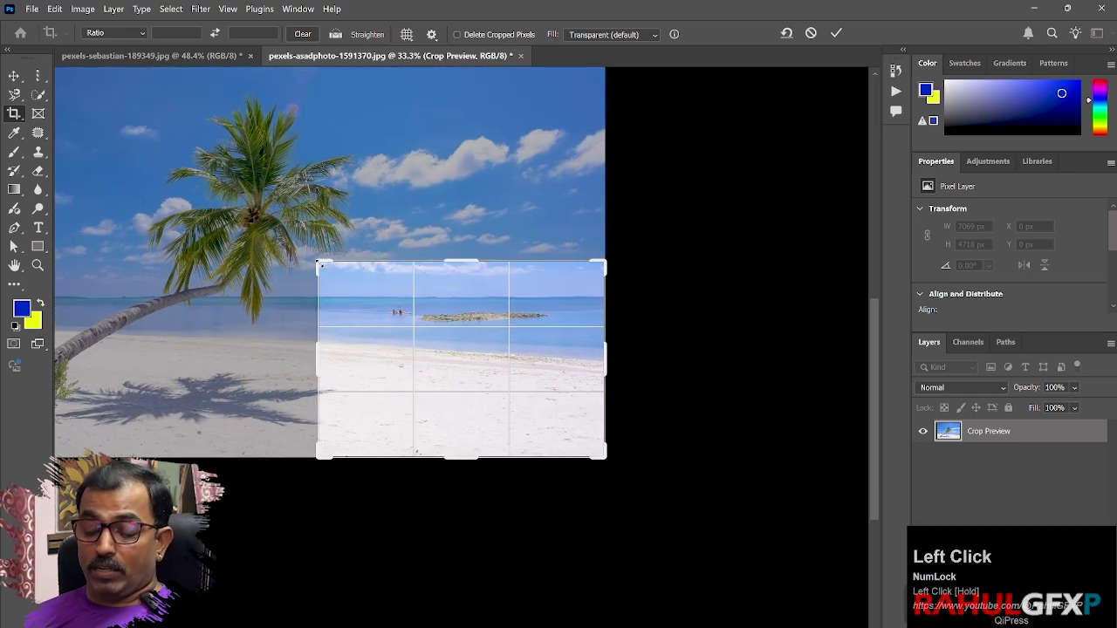
key(Return)
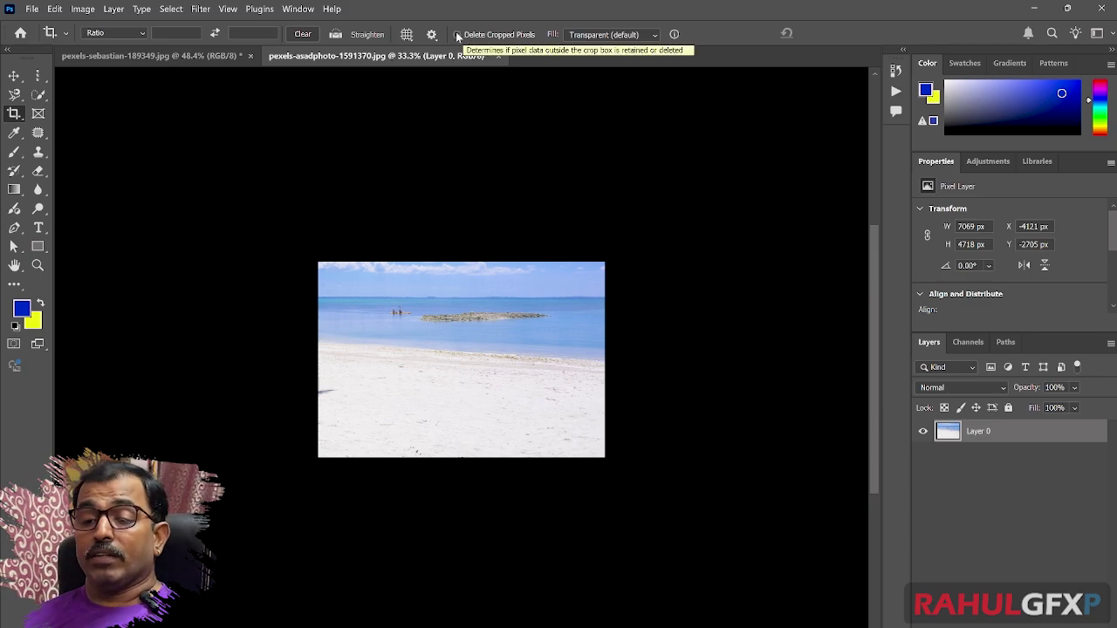
key(ctrl+z)
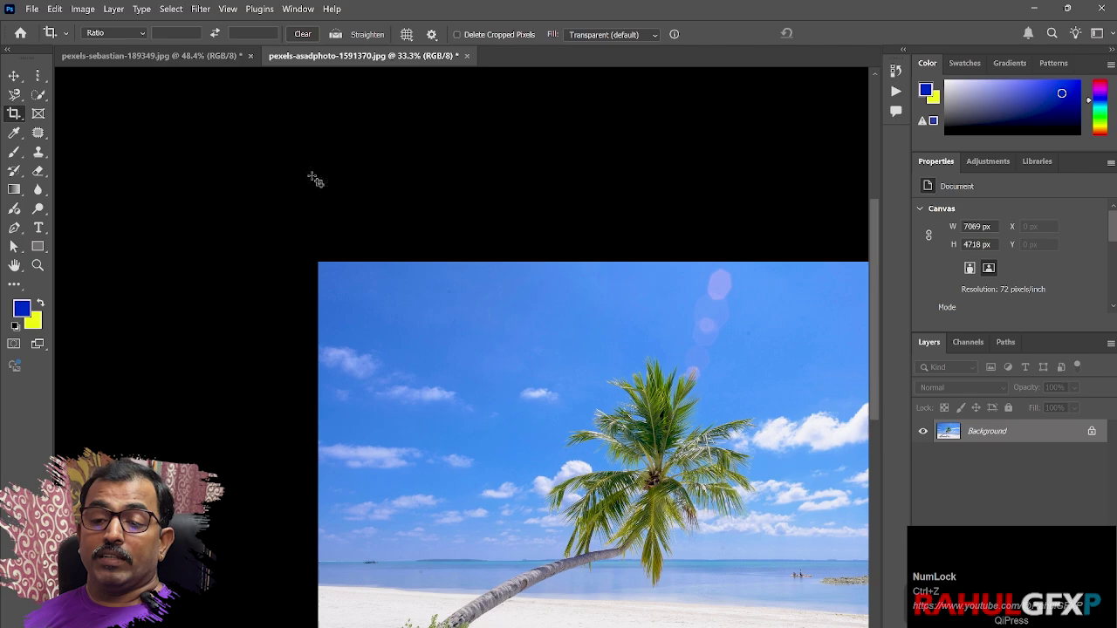
Crop the photo to a nearly square area around the palm crown with Delete Cropped Pixels off
key(space)
drag(381, 288, 285, 202)
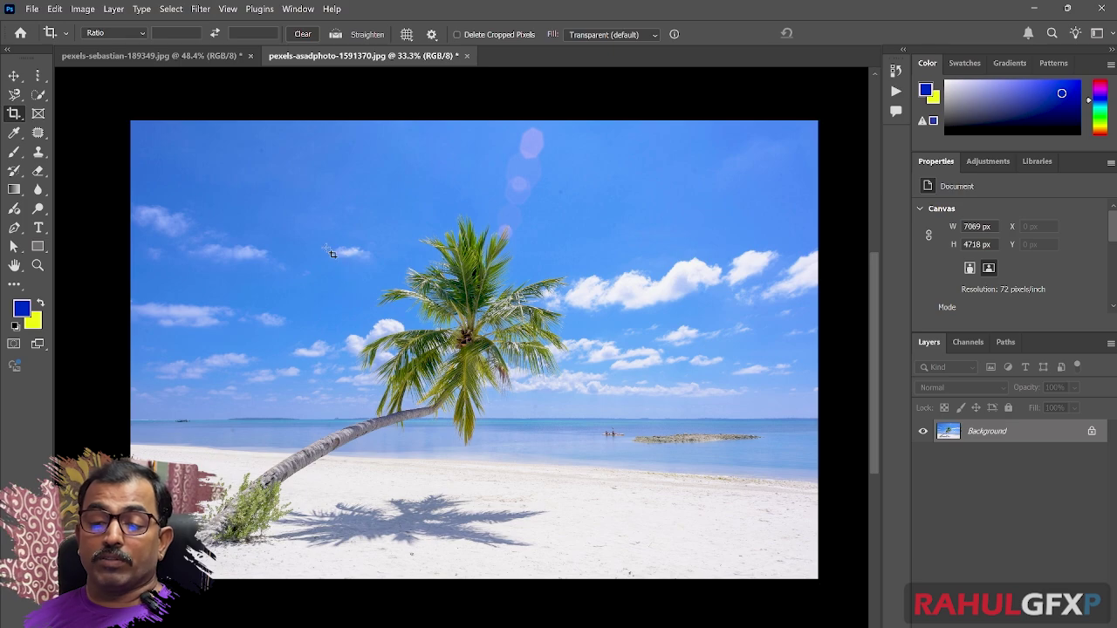
drag(322, 240, 508, 424)
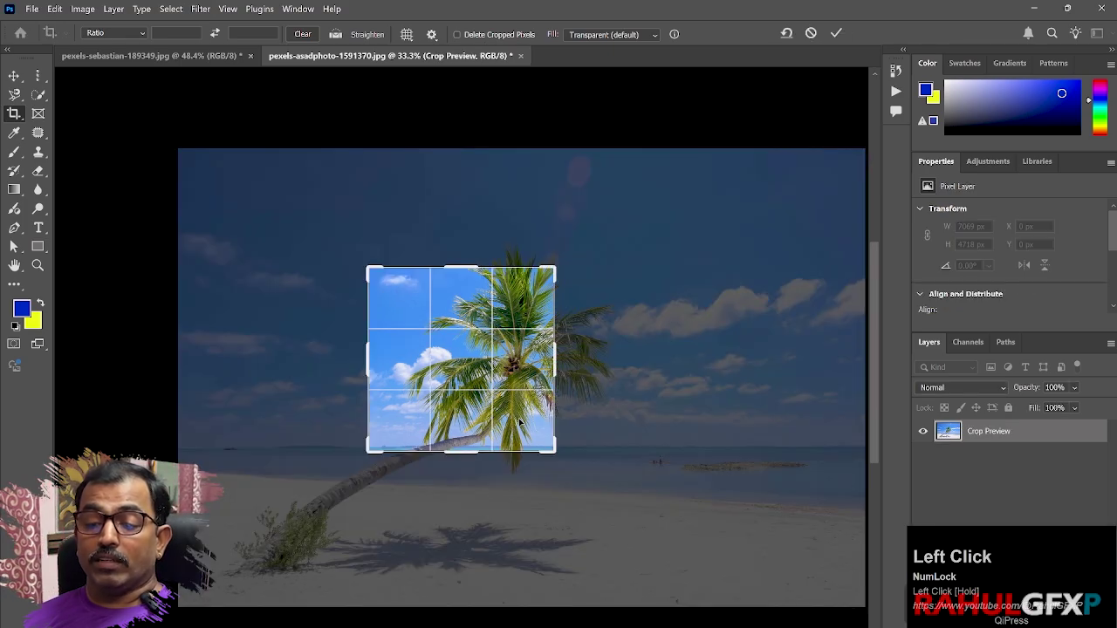
double_click(520, 422)
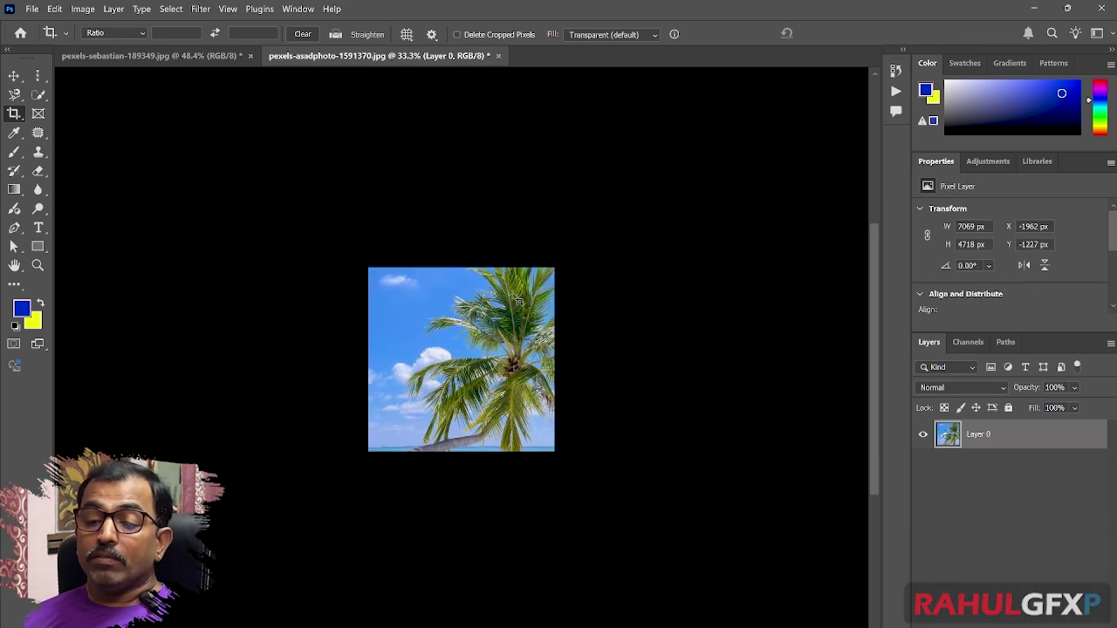
Reactivate the crop box to examine the retained pixels around the cropped palm, and cancel without changing the crop
click(470, 353)
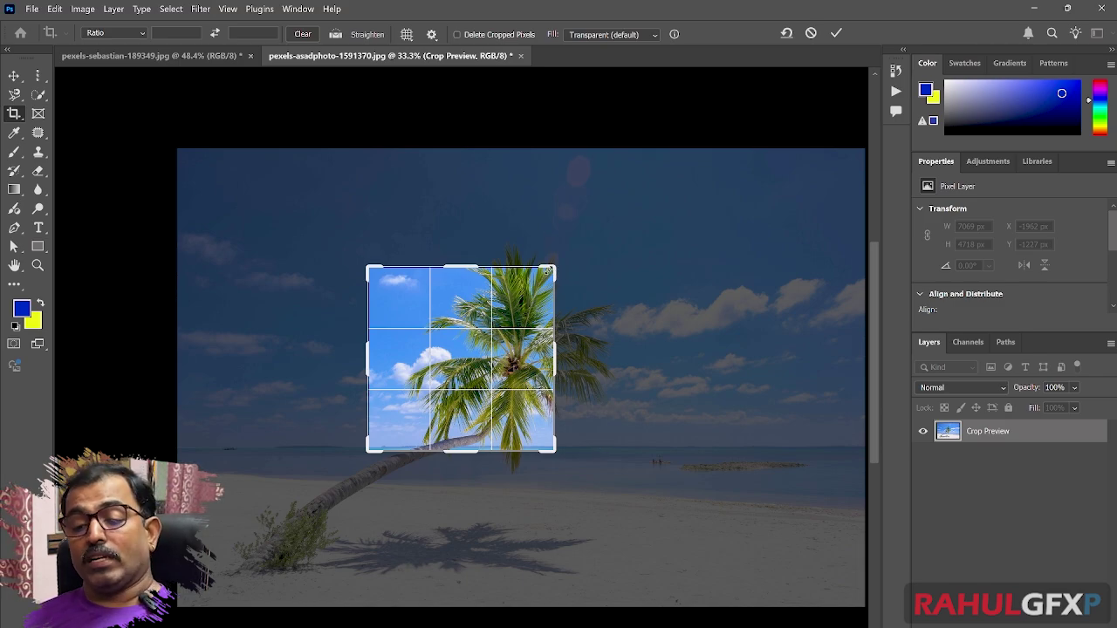
key(Return)
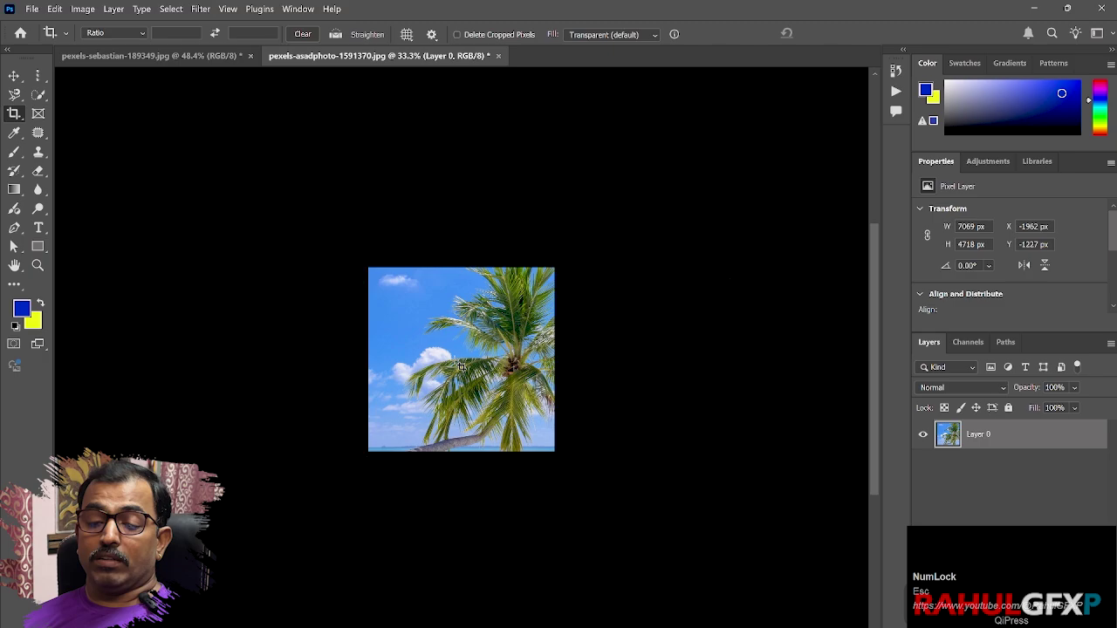
drag(344, 230, 653, 556)
click(533, 342)
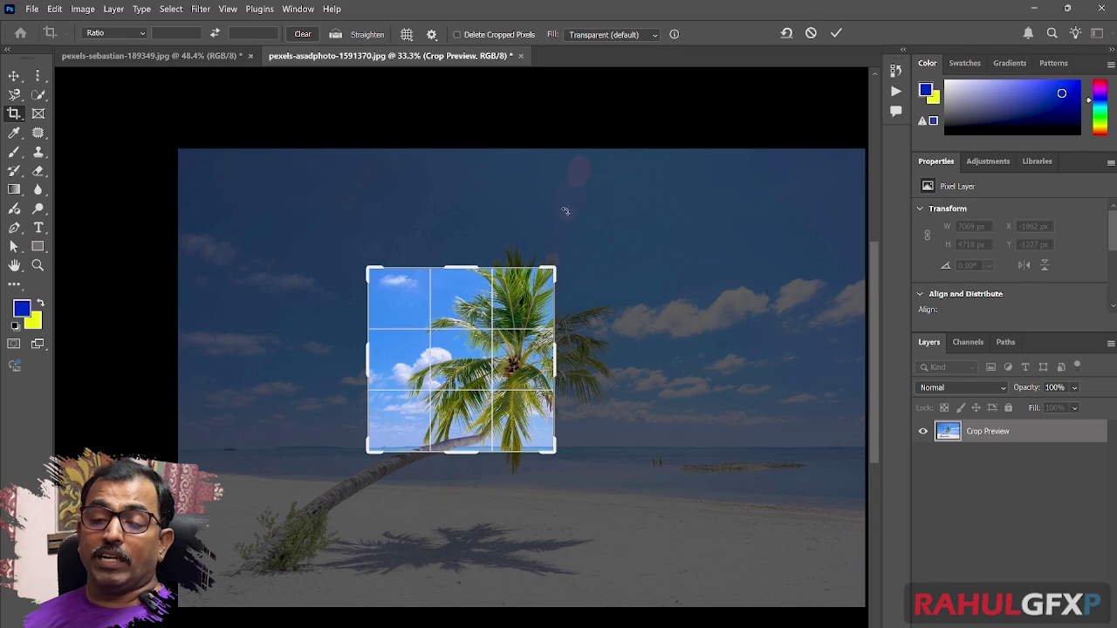
key(Escape)
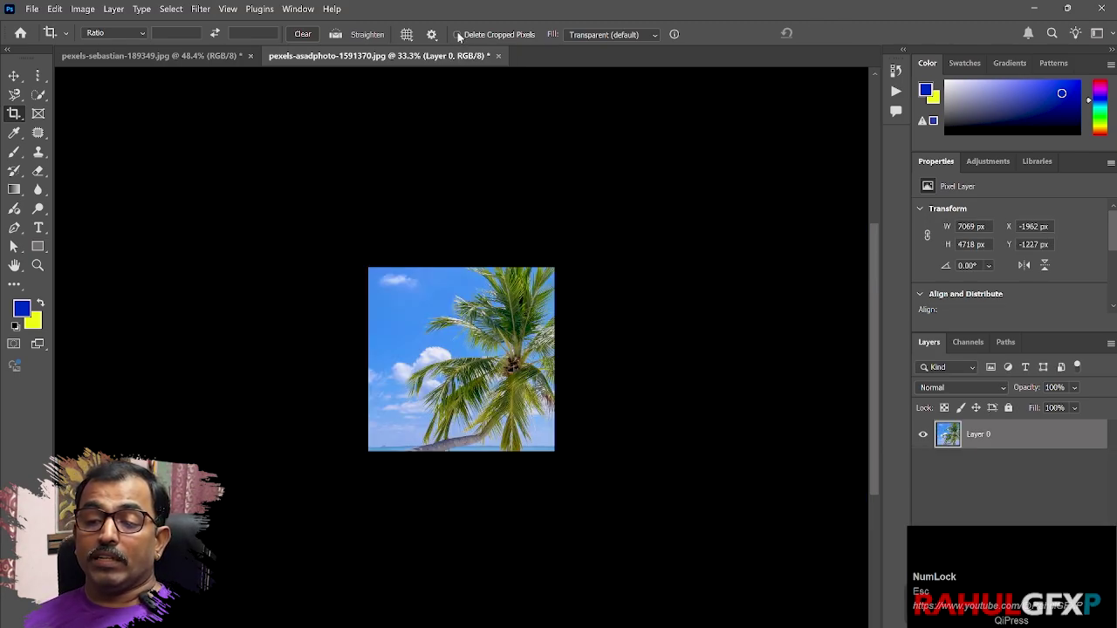
Turn on Delete Cropped Pixels and enlarge the crop around the palm to about 2874 x 2468 px
click(456, 35)
drag(323, 237, 610, 610)
scroll(661, 446, up, 1)
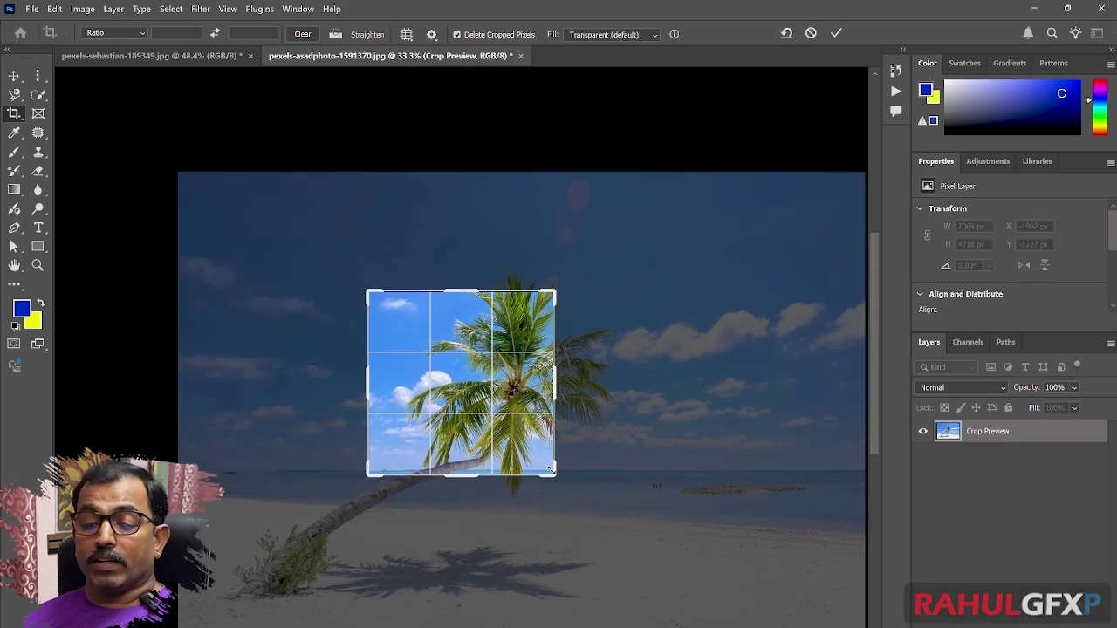
drag(552, 471, 622, 508)
key(Return)
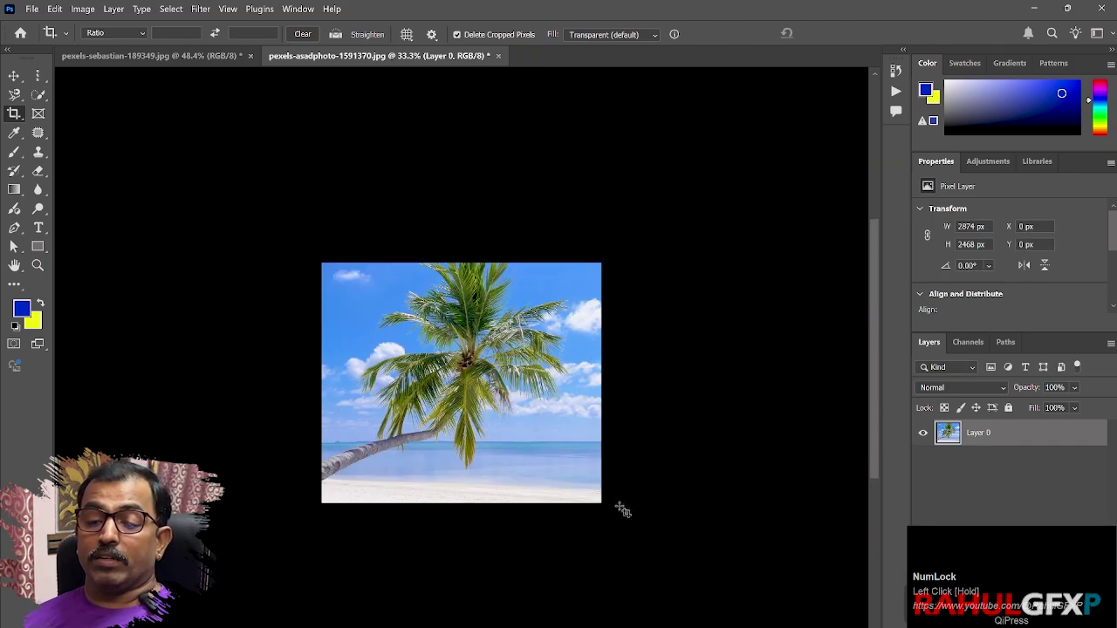
Extend the crop box beyond the image's upper-right corner, cancel the crop and undo back to the full palm photo
drag(447, 262, 641, 501)
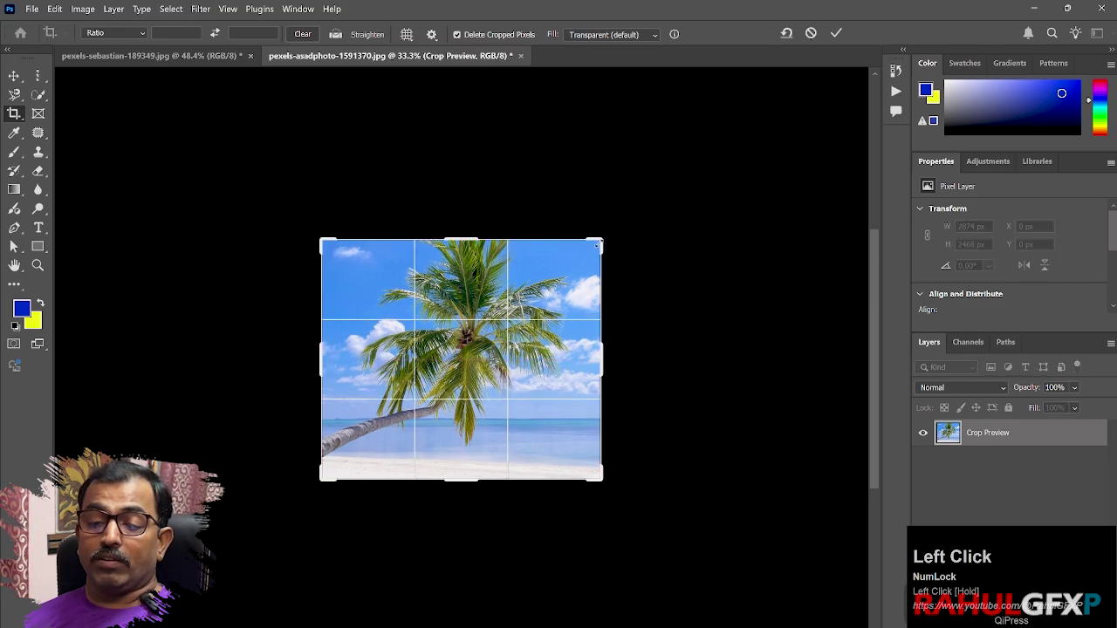
drag(597, 246, 668, 241)
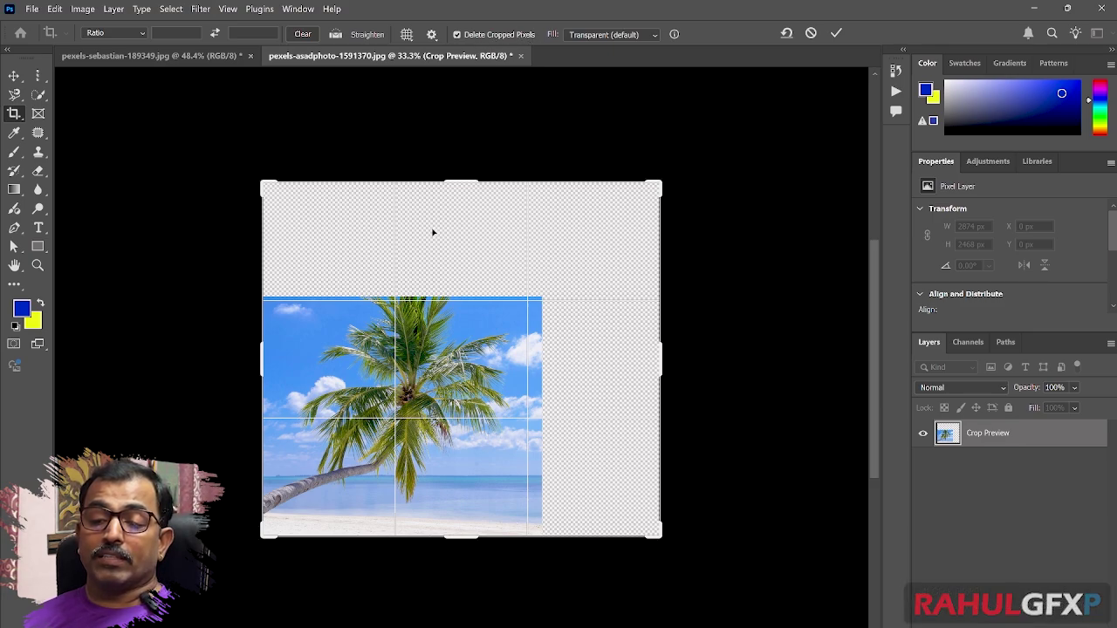
click(656, 188)
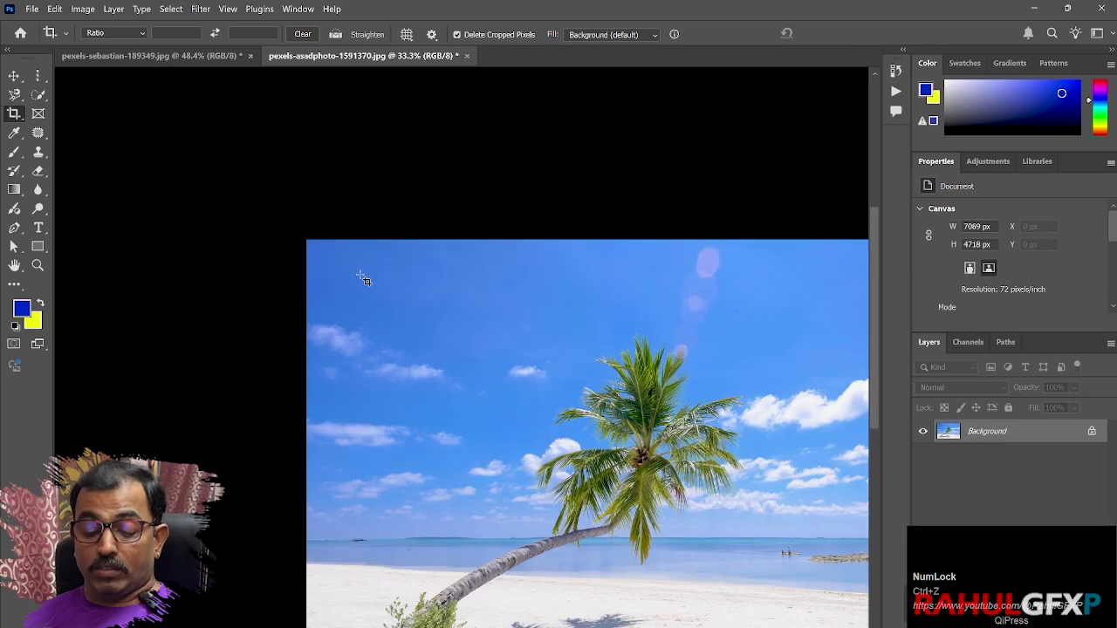
key(space)
drag(614, 385, 409, 286)
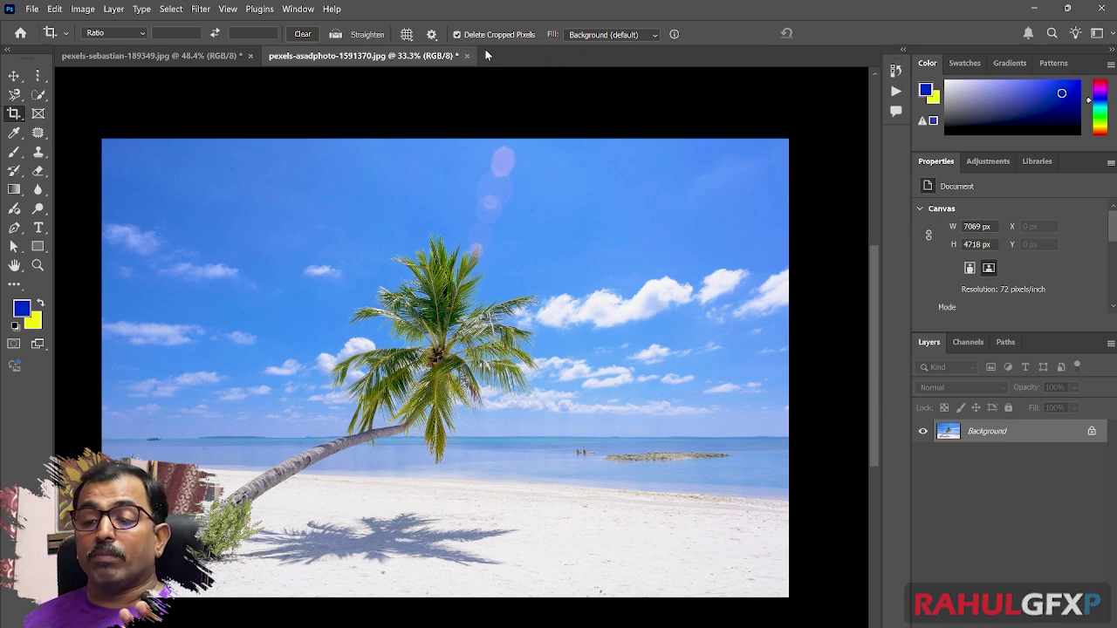
Close the full-photo crop preview and convert the locked Background into a normal layer with the Move tool
click(411, 255)
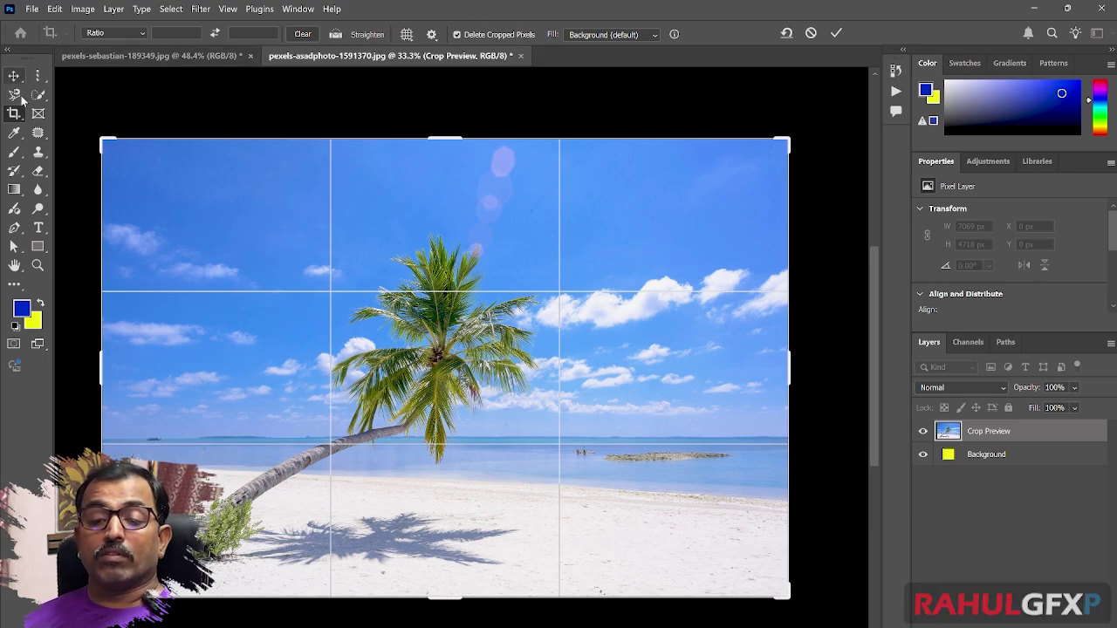
click(835, 33)
key(v)
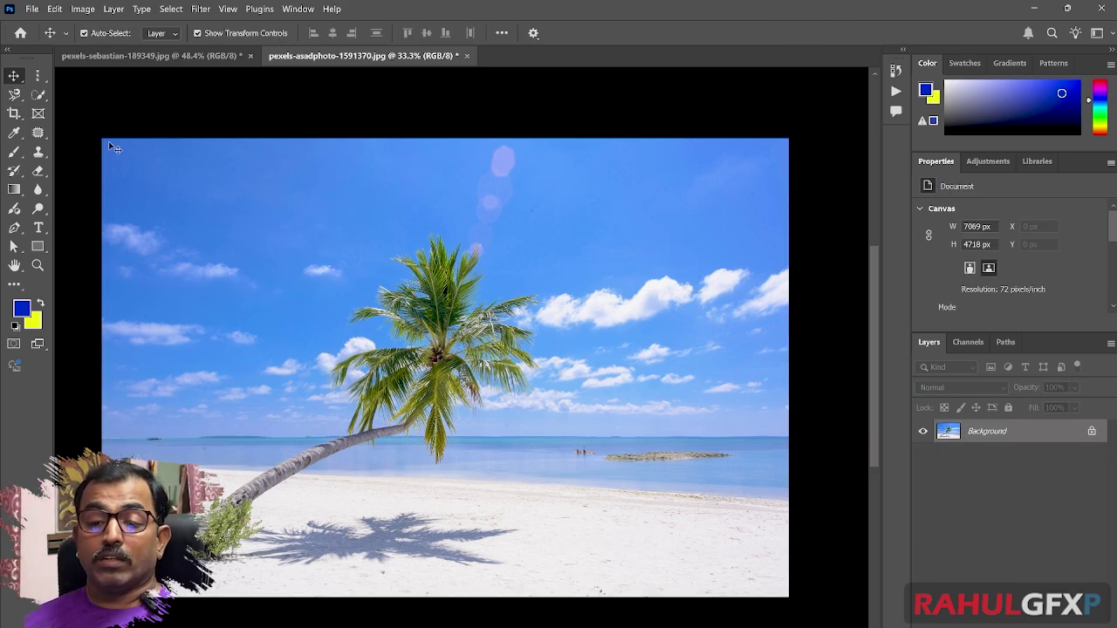
drag(92, 114, 166, 156)
click(762, 317)
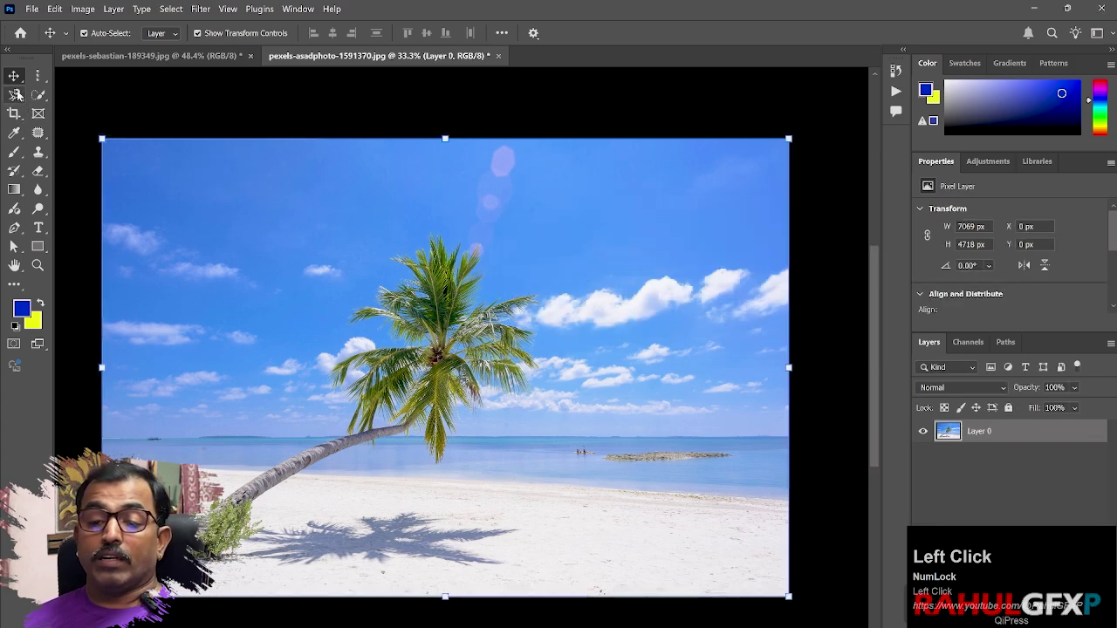
Activate the Crop tool with Content-Aware Fill and extend the palm photo's left side to a total width of about 7273 px
click(16, 114)
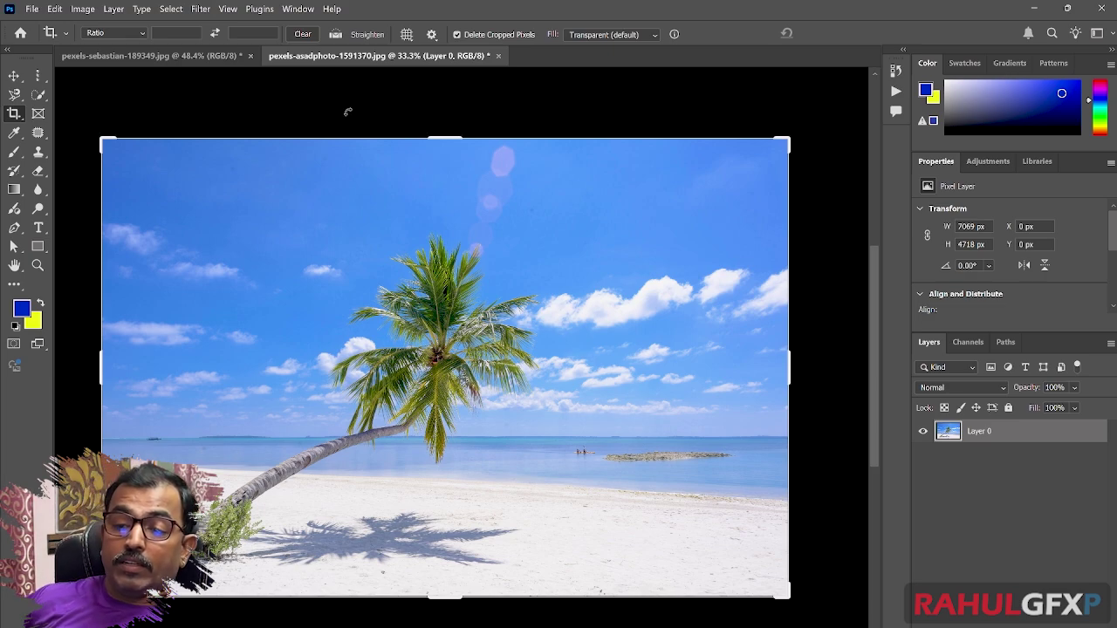
click(652, 33)
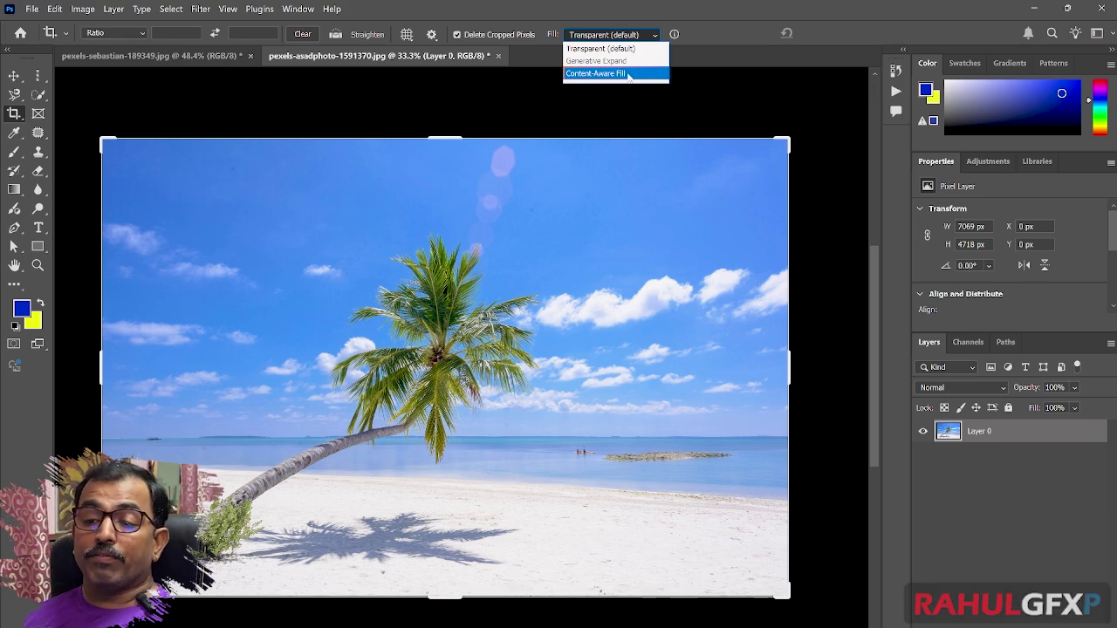
click(642, 48)
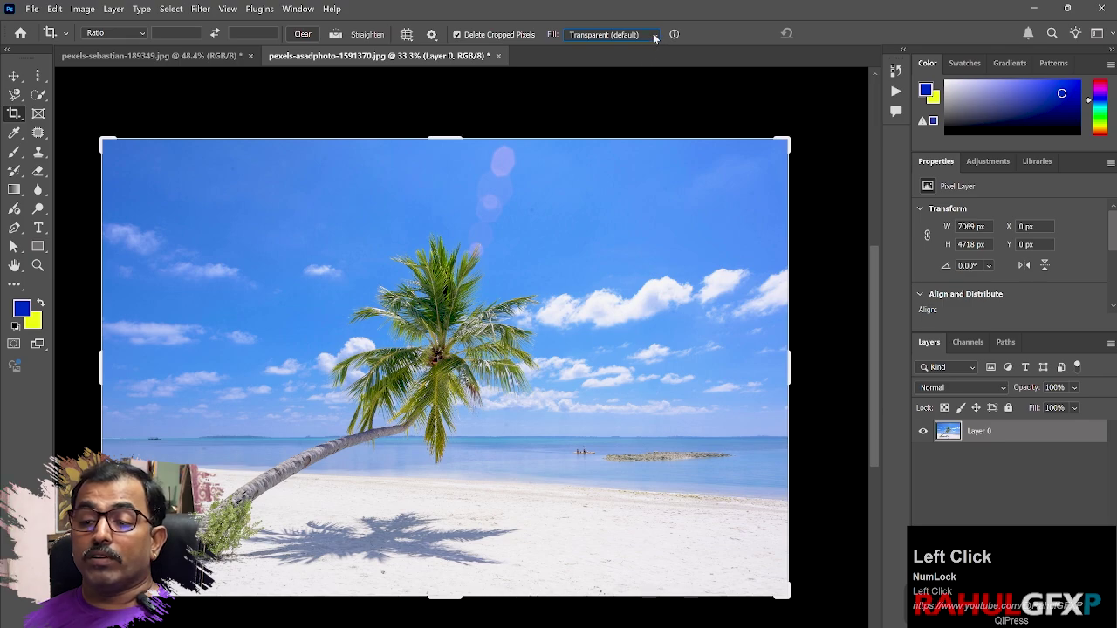
click(655, 37)
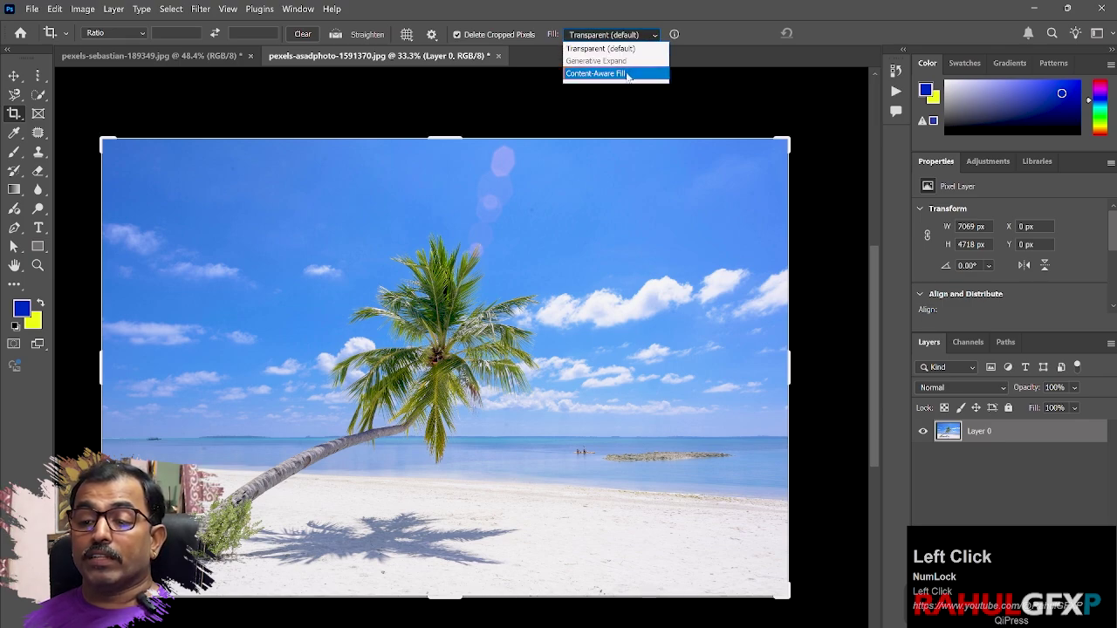
click(628, 75)
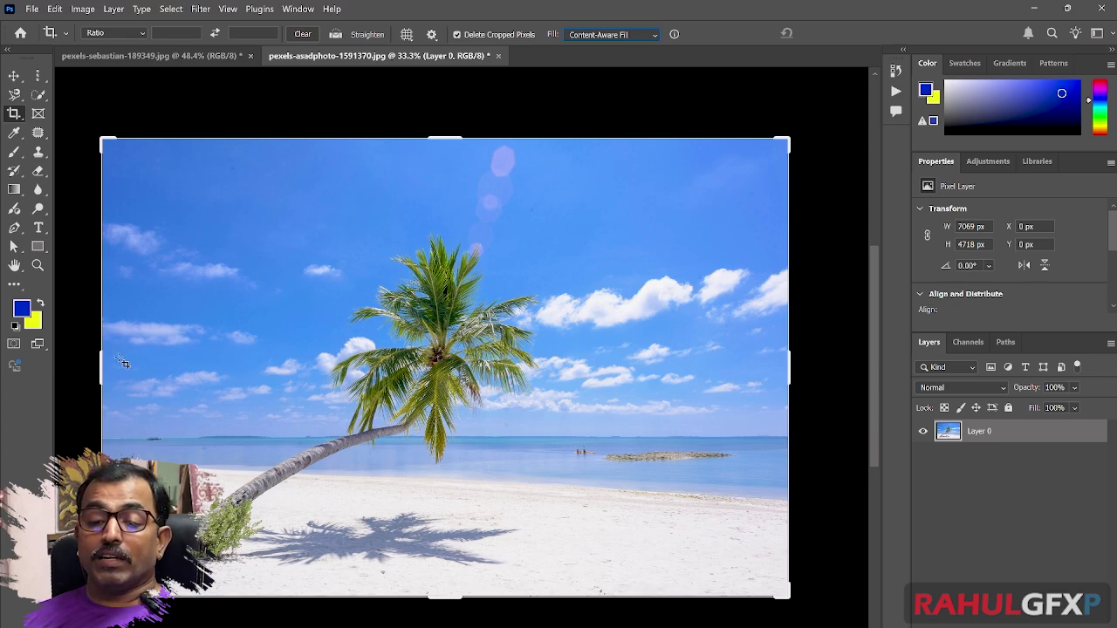
drag(98, 366, 106, 377)
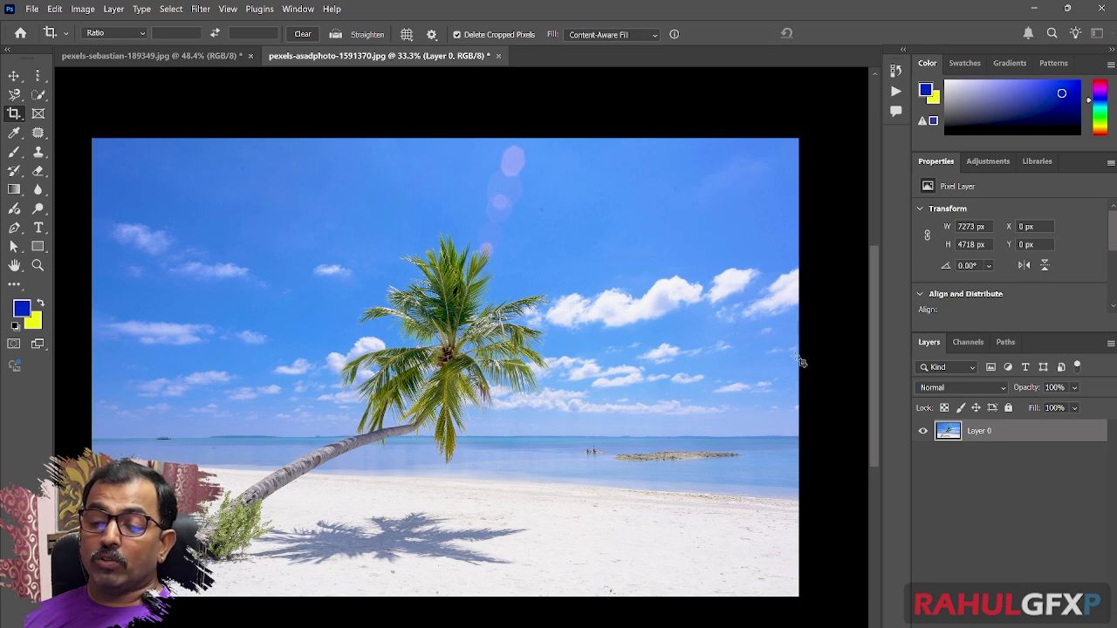
Try extending the palm photo's right side with Fill set to Transparent (default), and undo the extension
drag(87, 133, 803, 624)
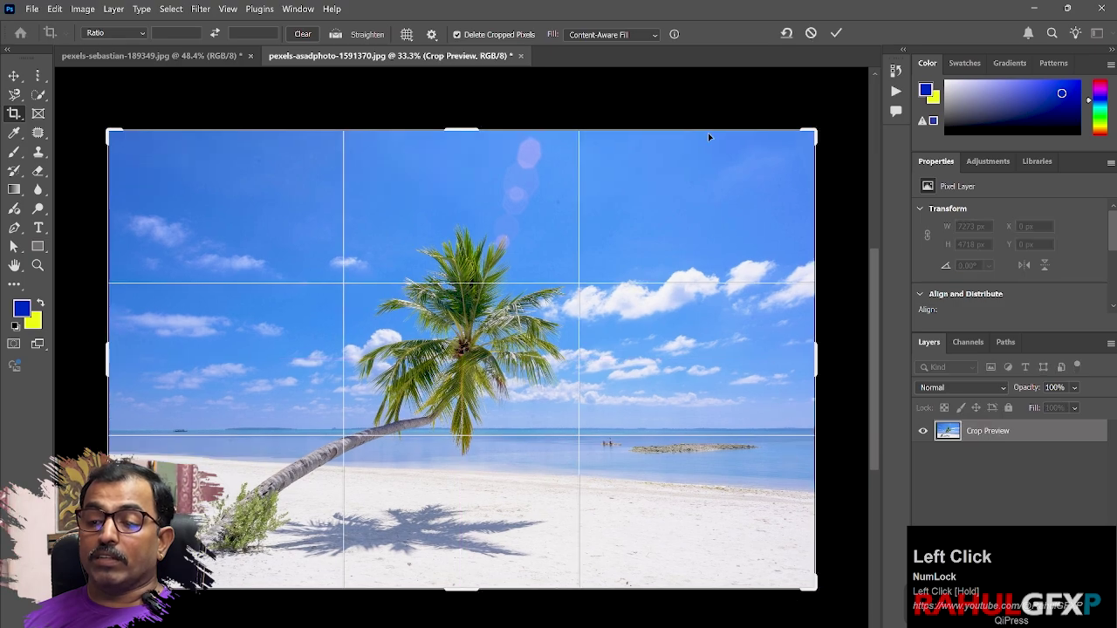
click(653, 34)
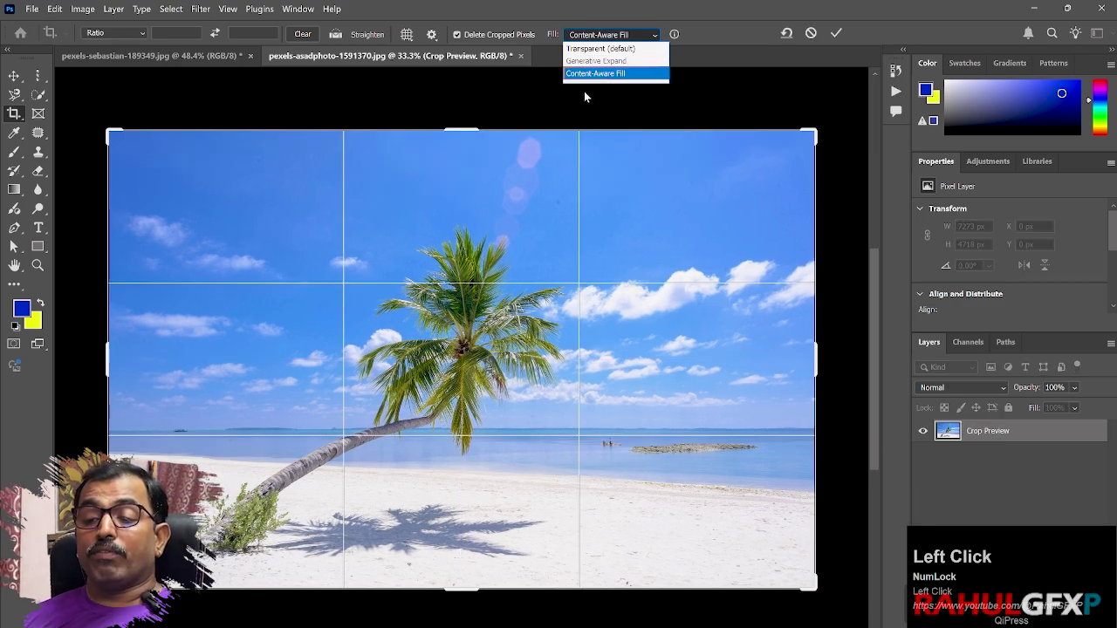
click(615, 49)
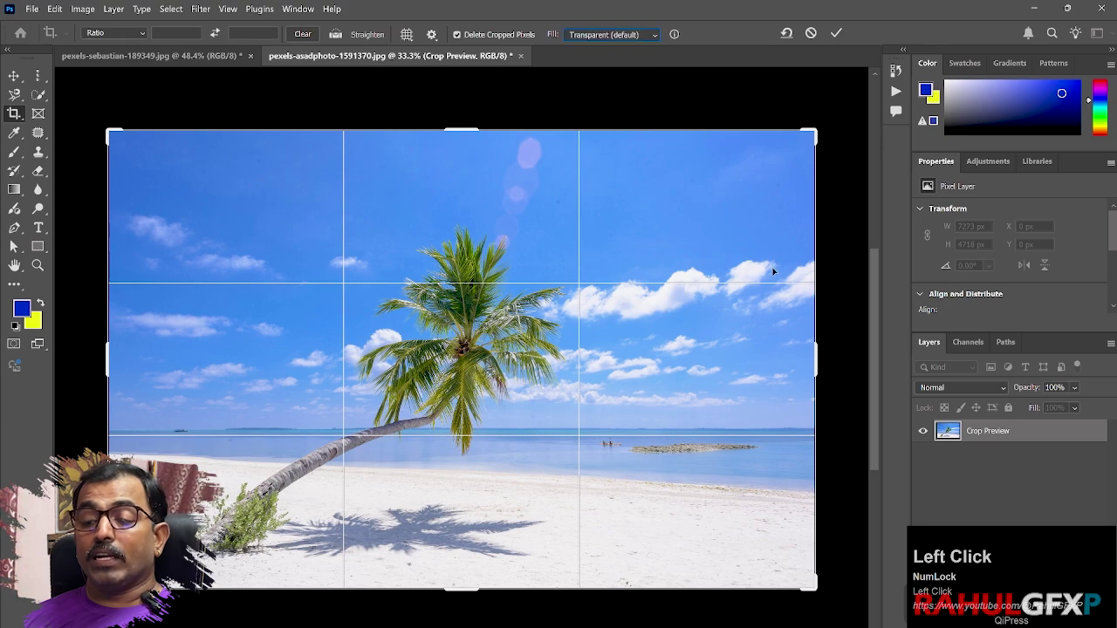
drag(815, 368, 829, 370)
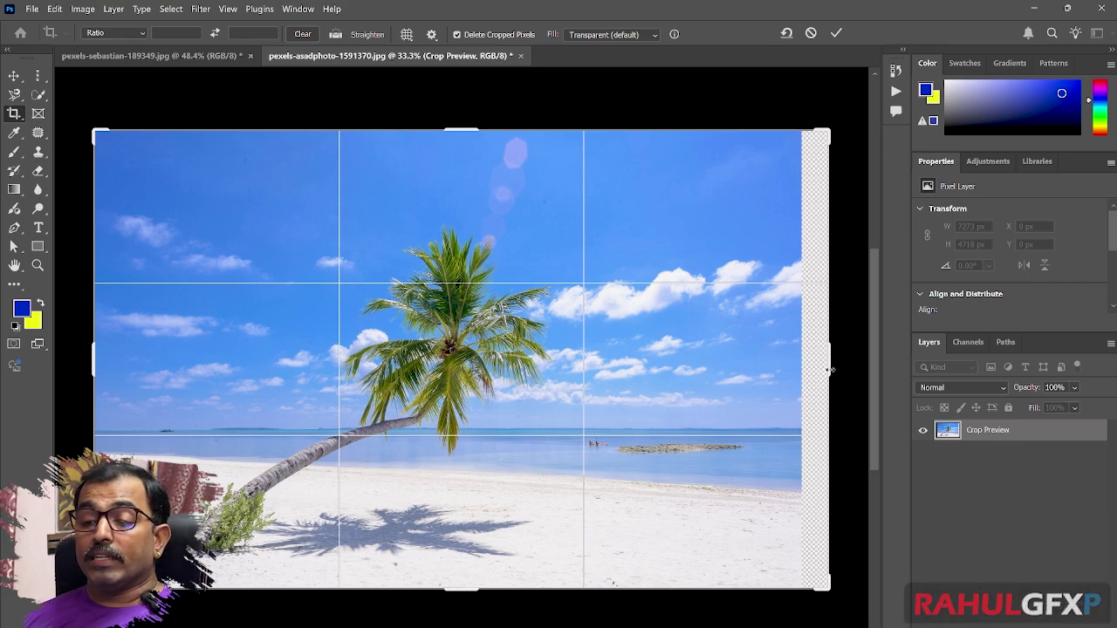
key(ctrl+z)
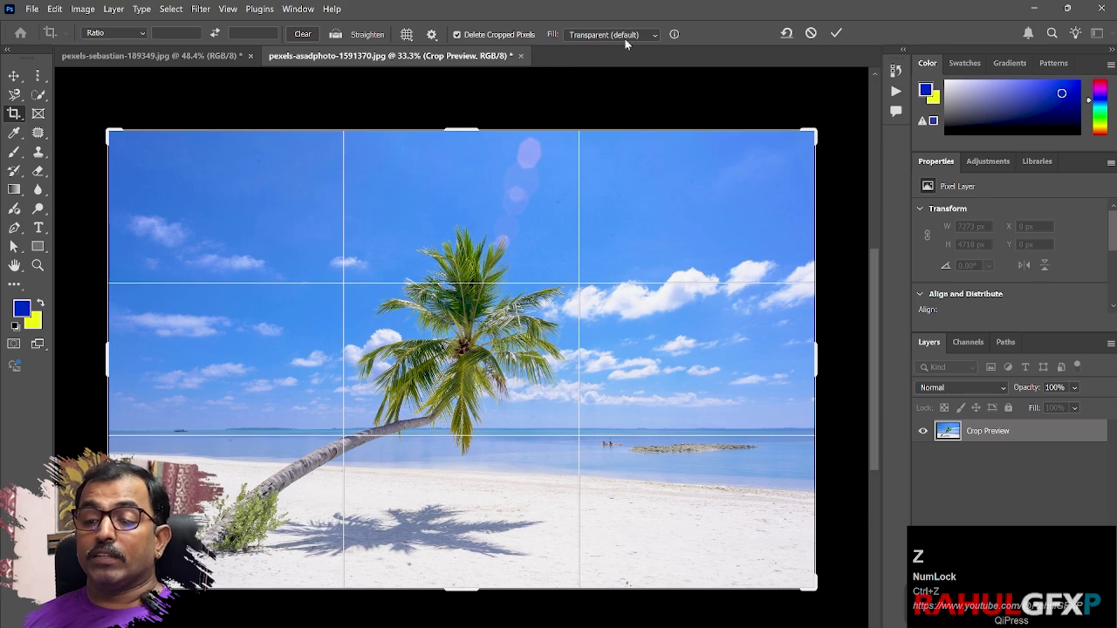
Set Fill to Content-Aware Fill and extend the palm photo's right side to a total width of about 7597 px
click(624, 40)
click(625, 74)
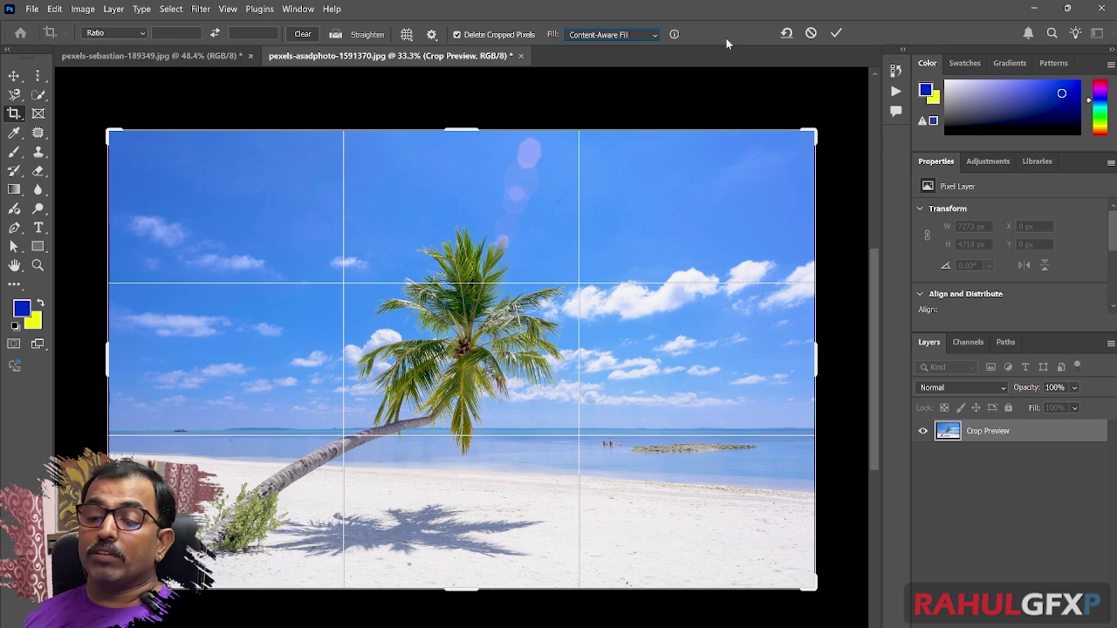
click(650, 41)
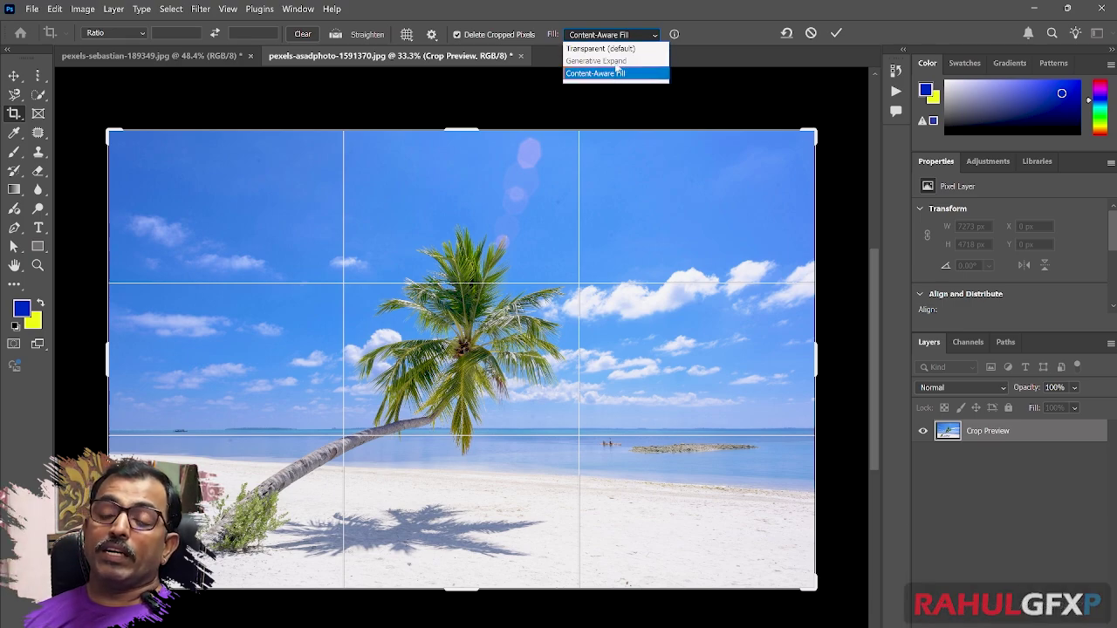
click(613, 75)
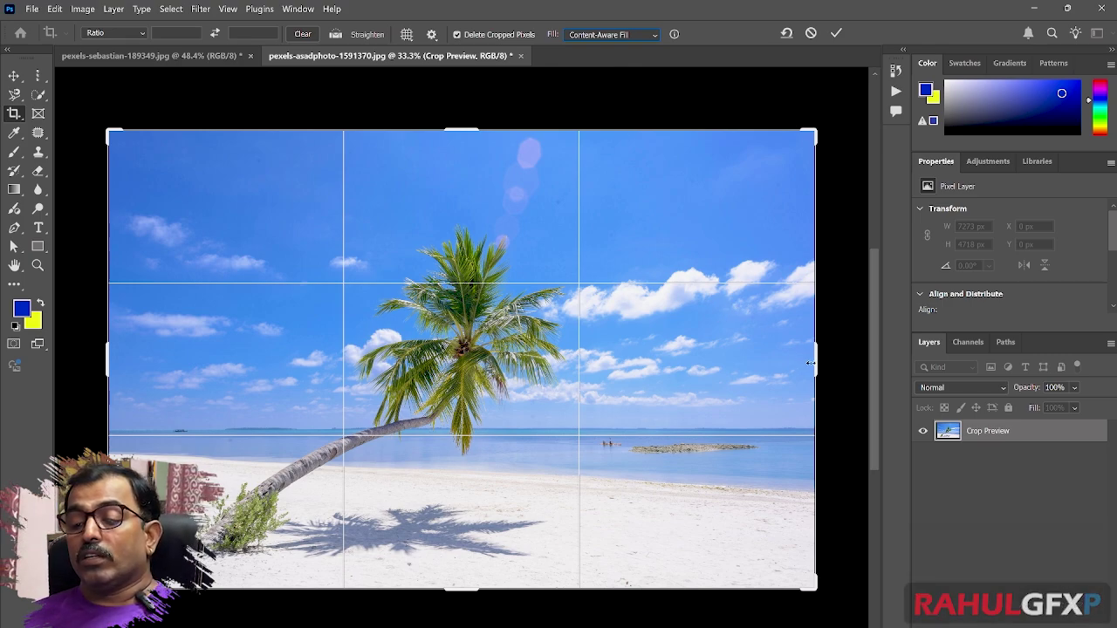
drag(812, 360, 829, 361)
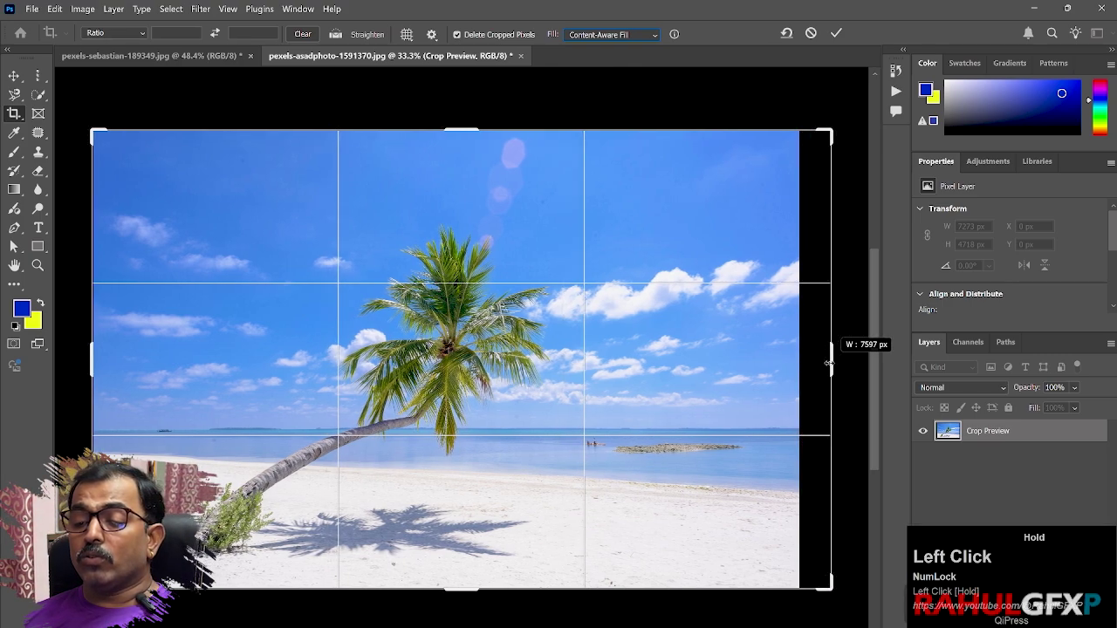
click(632, 32)
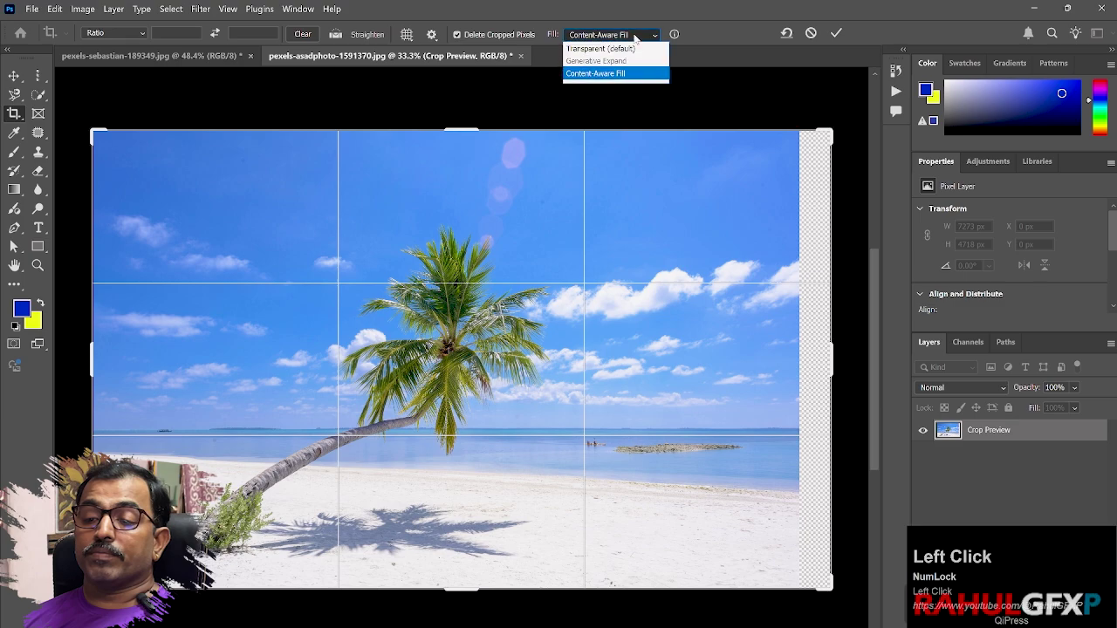
click(612, 74)
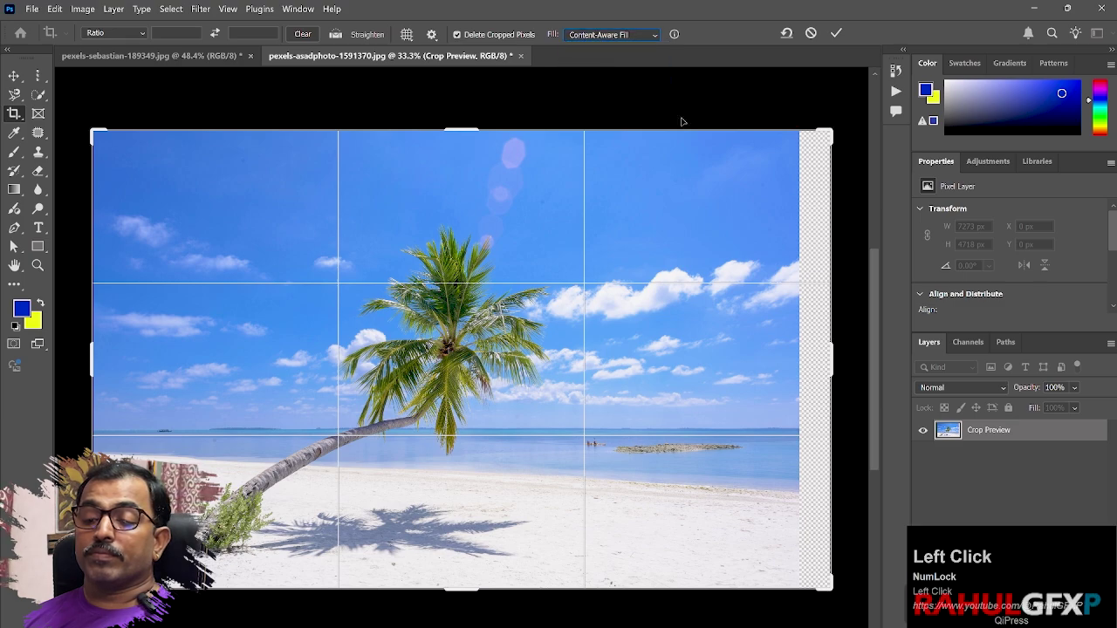
double_click(820, 348)
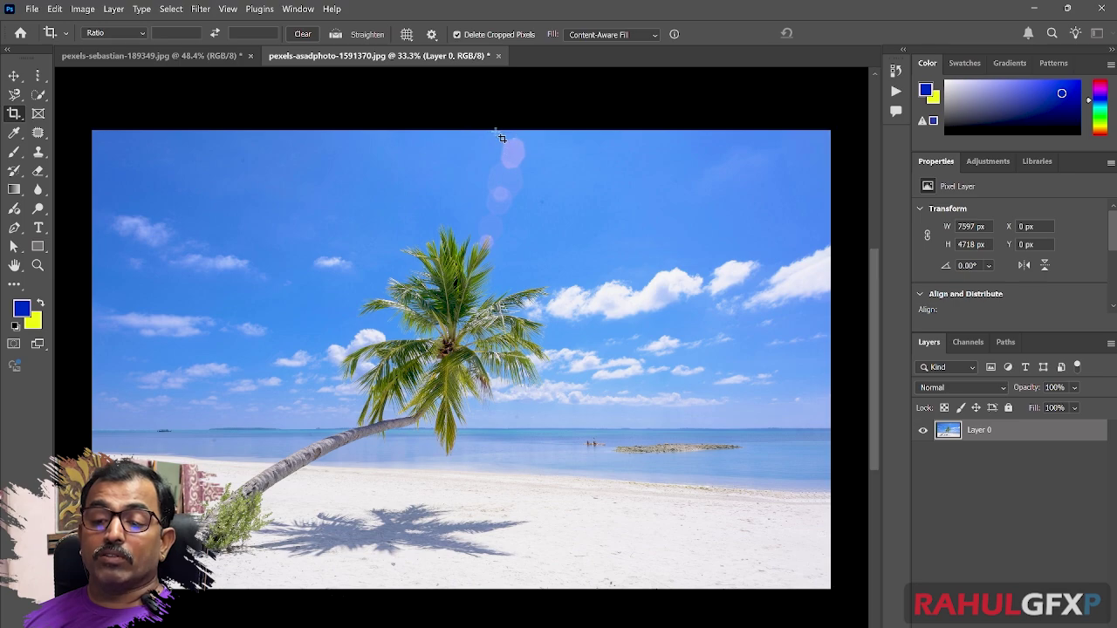
Extend the sky above the palm with Content-Aware Fill to a total height of about 5117 px
drag(87, 102, 859, 602)
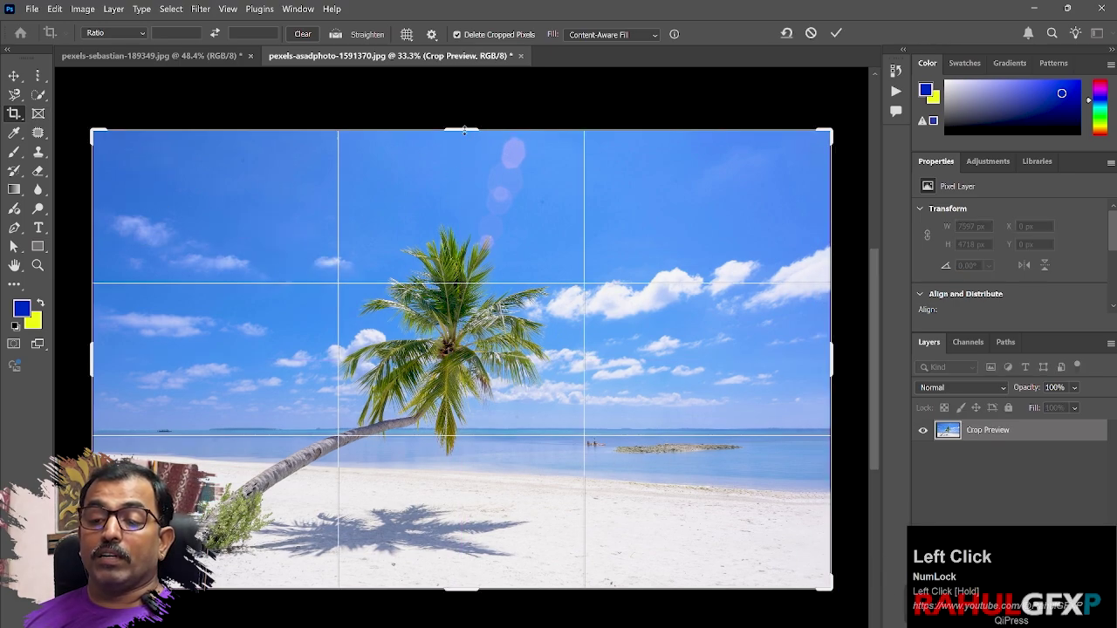
mouse_move(463, 131)
mouse_down()
mouse_move(452, 98)
mouse_move(459, 112)
mouse_up()
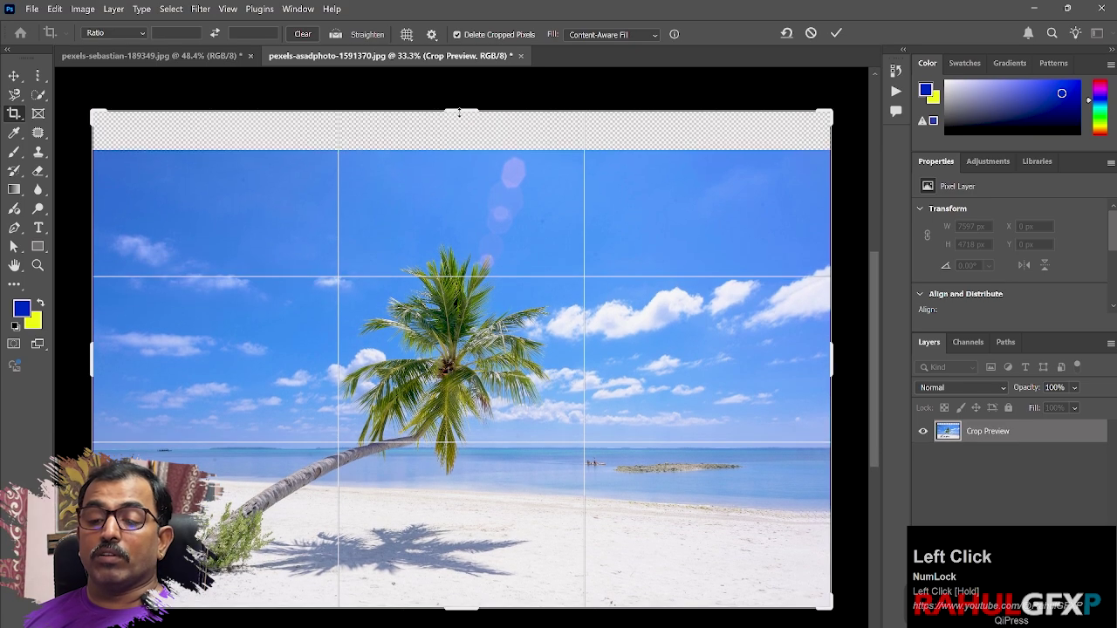
key(Return)
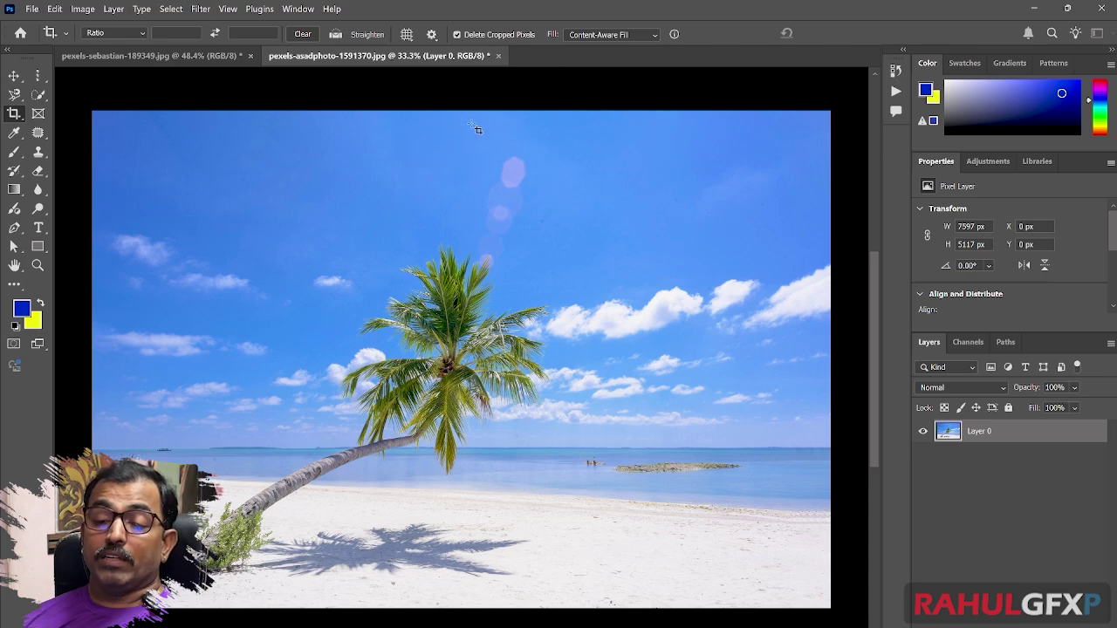
Switch to the CLASS 4 folder in File Explorer and open pexels-trupert-1032650.jpg as a separate Photoshop document
mouse_move(489, 625)
click(563, 594)
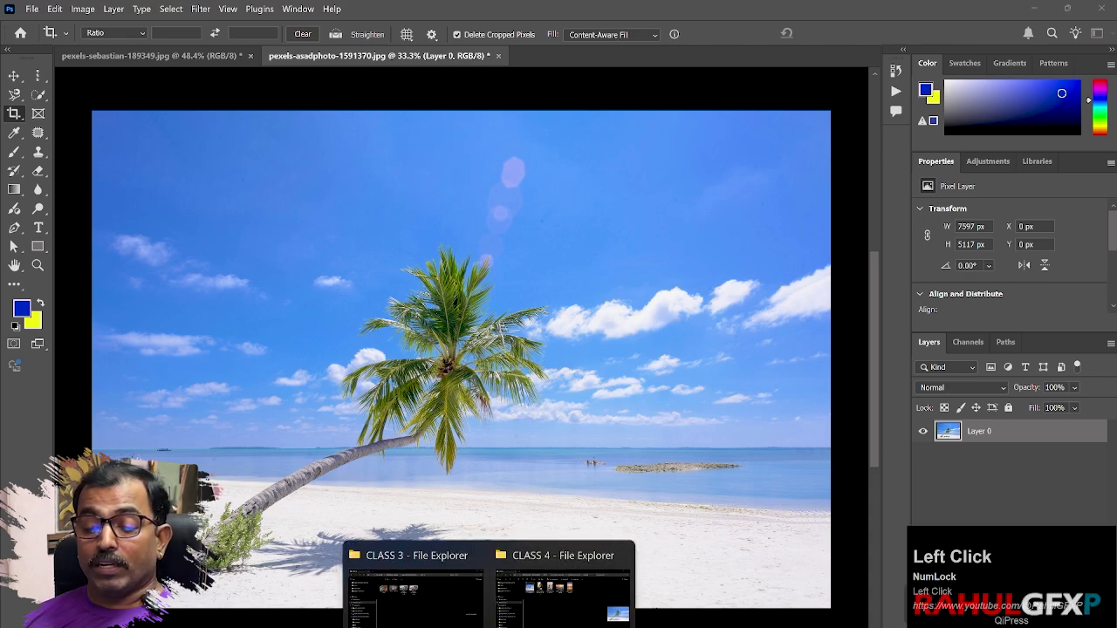
click(292, 148)
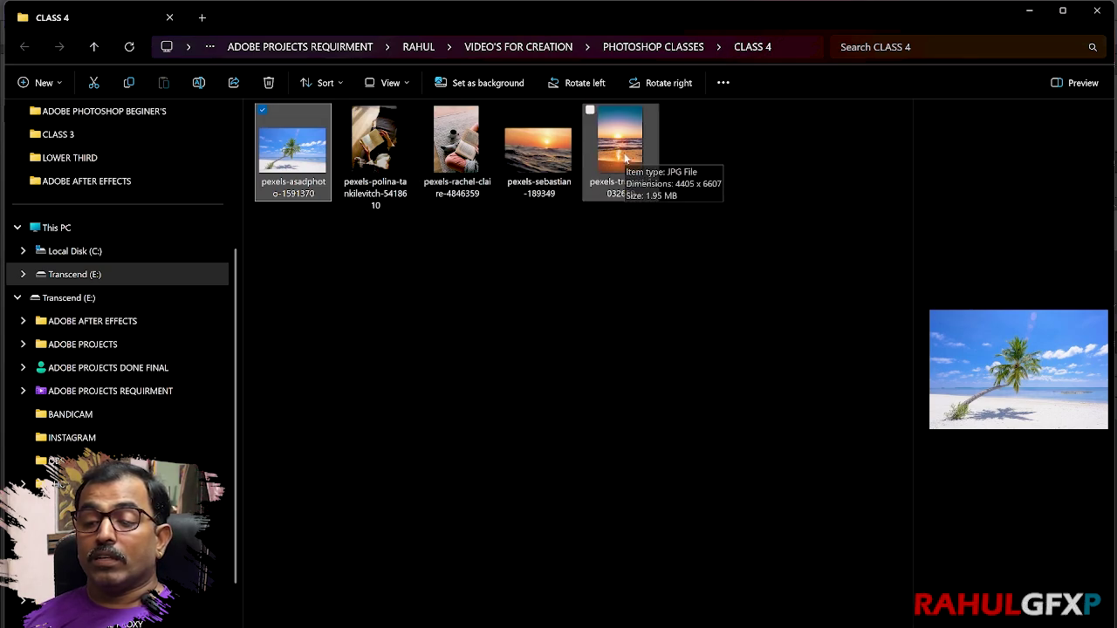
drag(625, 157, 585, 56)
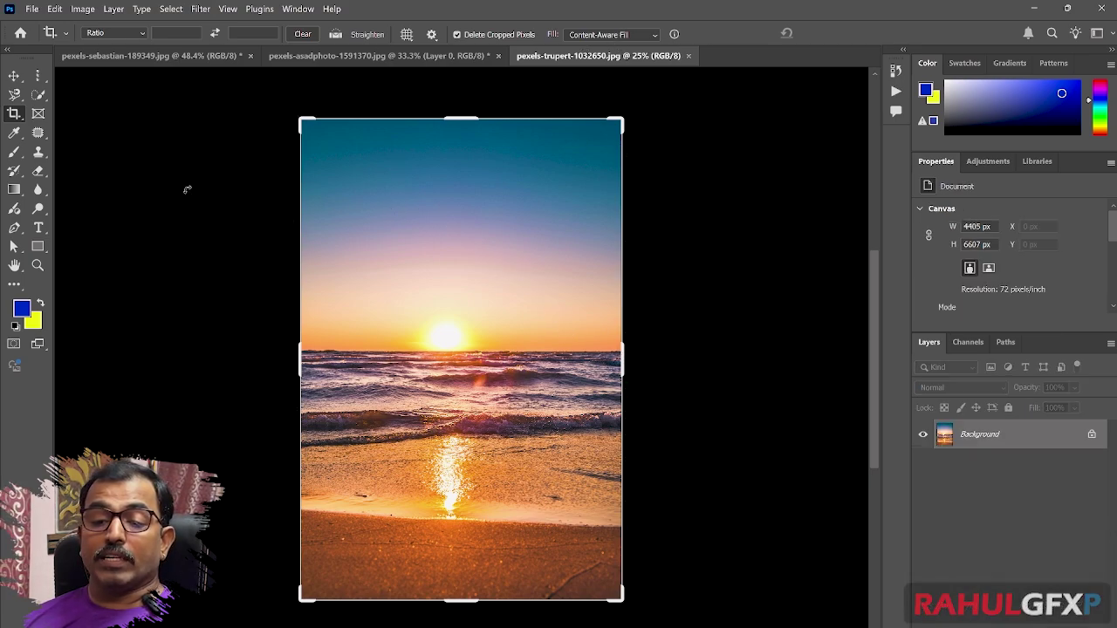
Extend the sunset photo's right side with Content-Aware Fill to a total width of about 5021 px
click(401, 221)
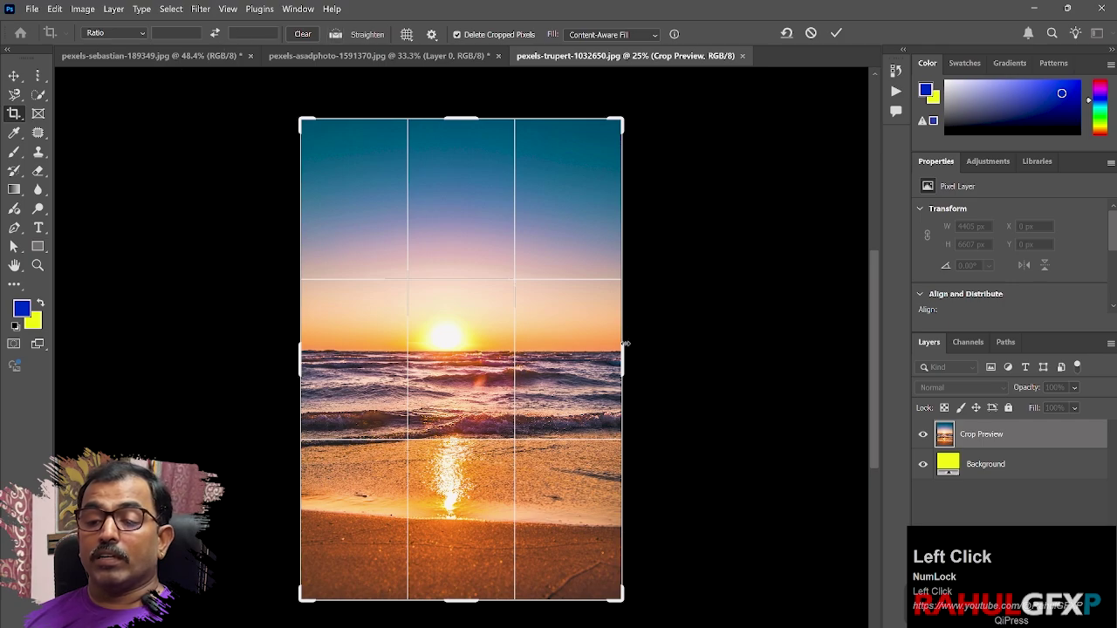
drag(624, 344, 642, 363)
drag(644, 365, 646, 365)
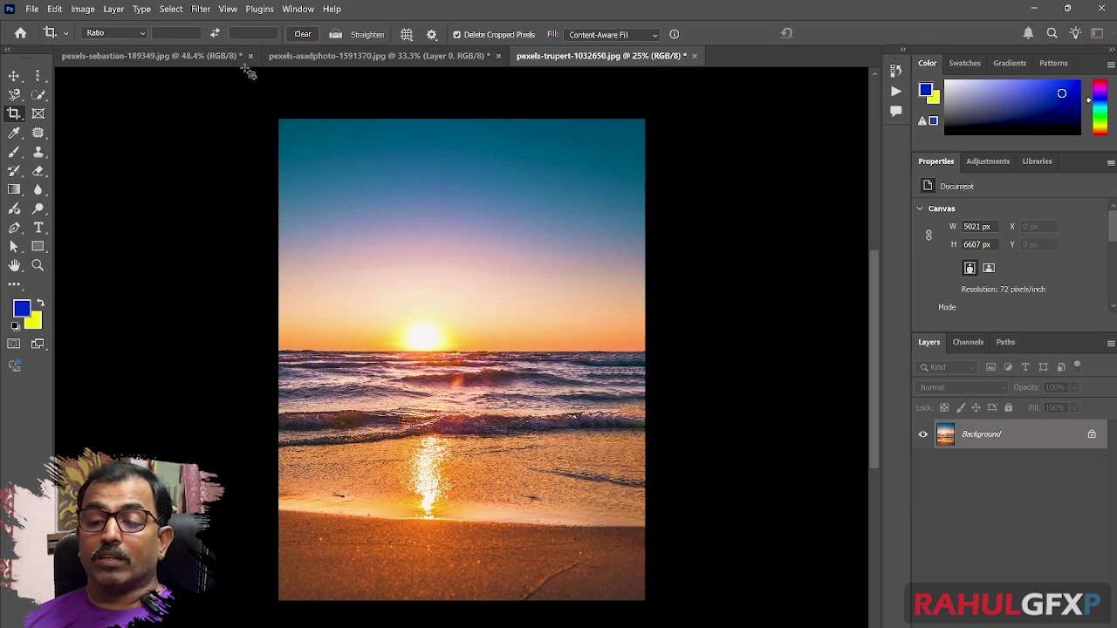
Extend the sunset photo's left side with Content-Aware Fill to a total width of about 5629 px
drag(249, 105, 666, 598)
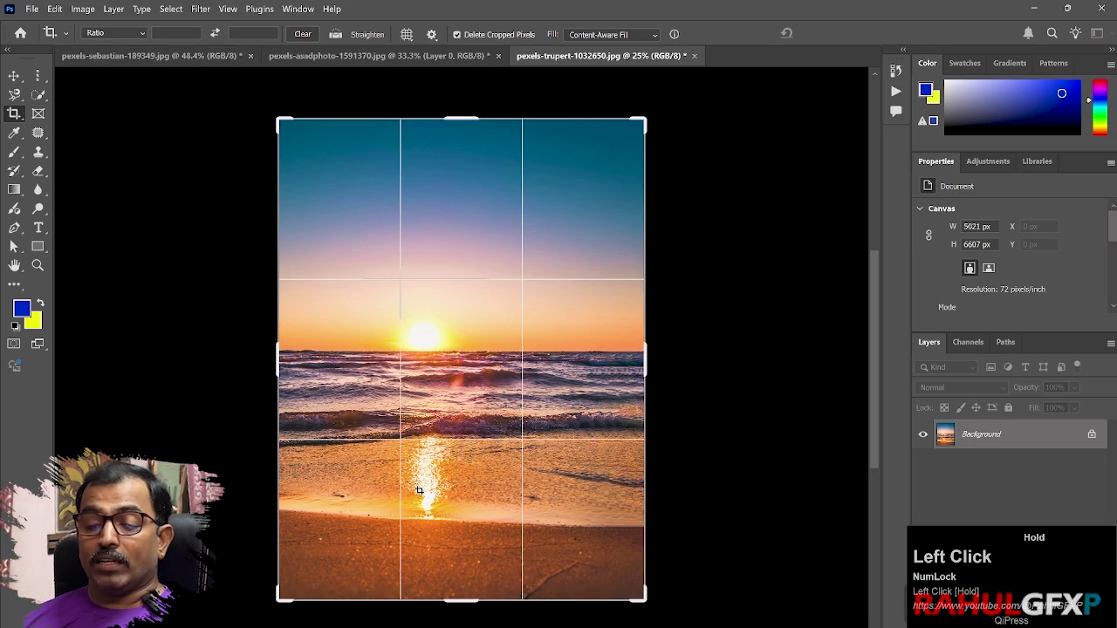
drag(276, 362, 254, 363)
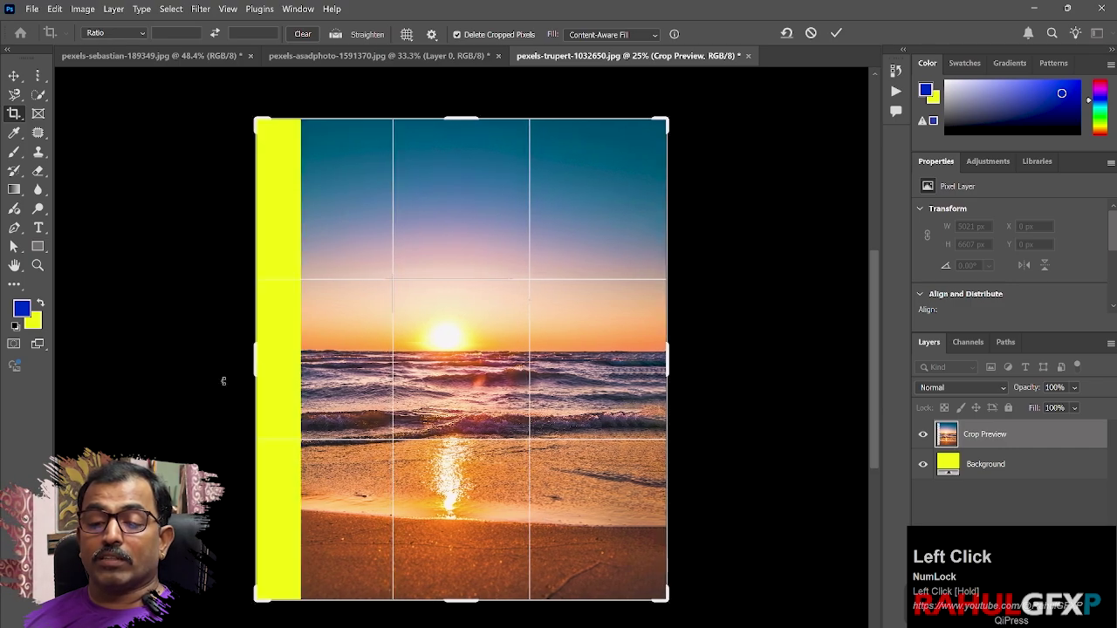
key(Return)
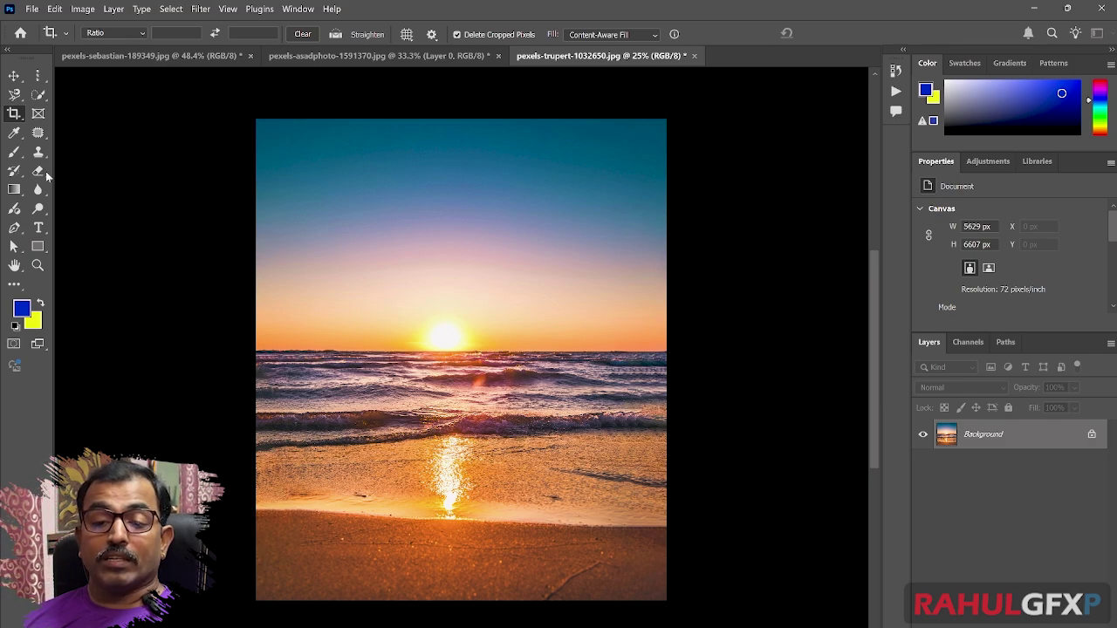
Set the hard round brush to about 18 px and circle the left end of the breaking wave in blue
click(14, 152)
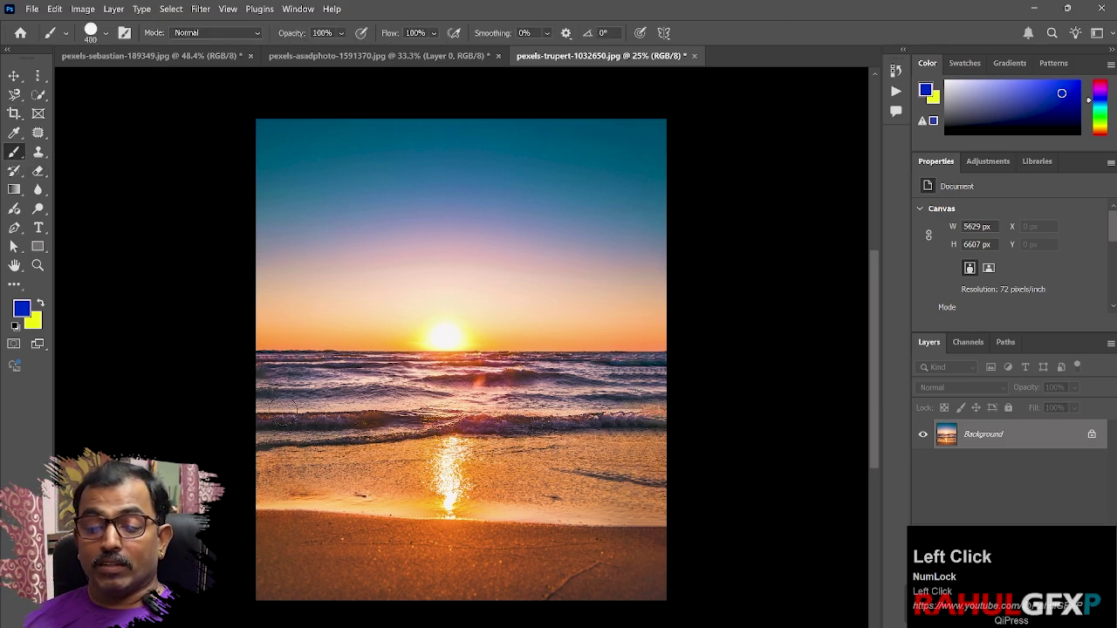
mouse_move(269, 390)
mouse_down()
mouse_move(258, 426)
mouse_move(273, 447)
mouse_move(302, 448)
mouse_move(316, 419)
mouse_move(292, 403)
mouse_up()
key(ctrl+z)
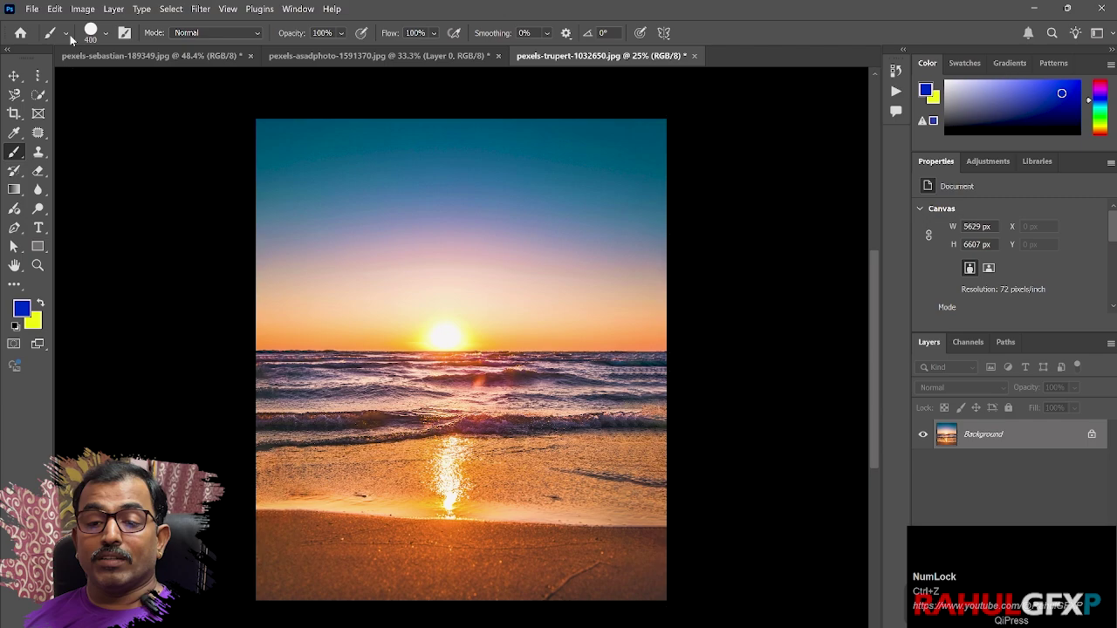
right_click(299, 381)
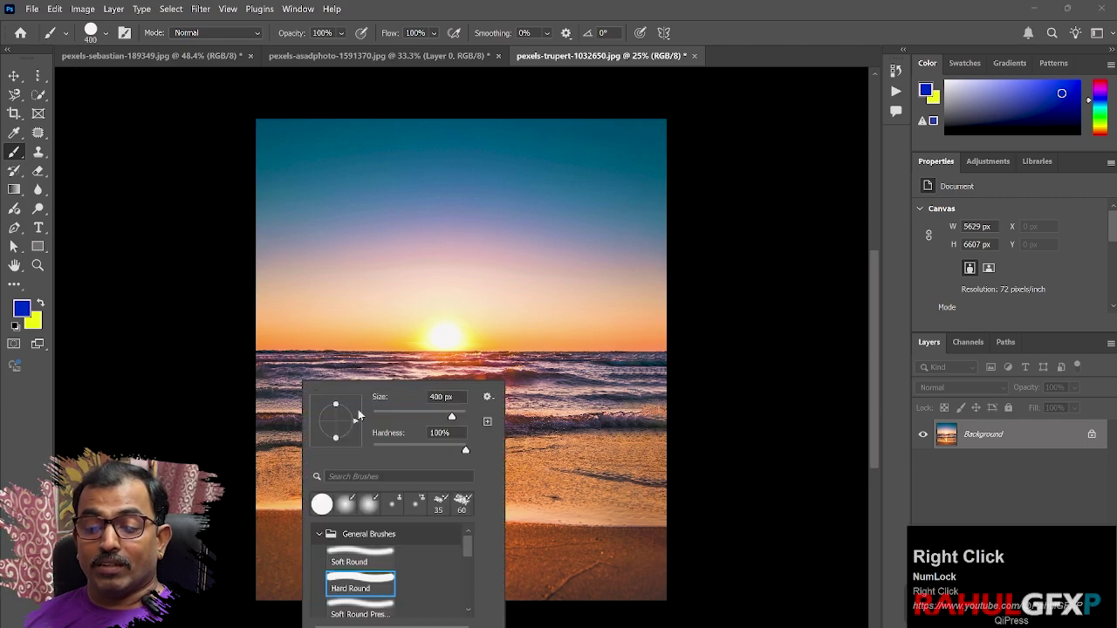
drag(455, 418, 383, 419)
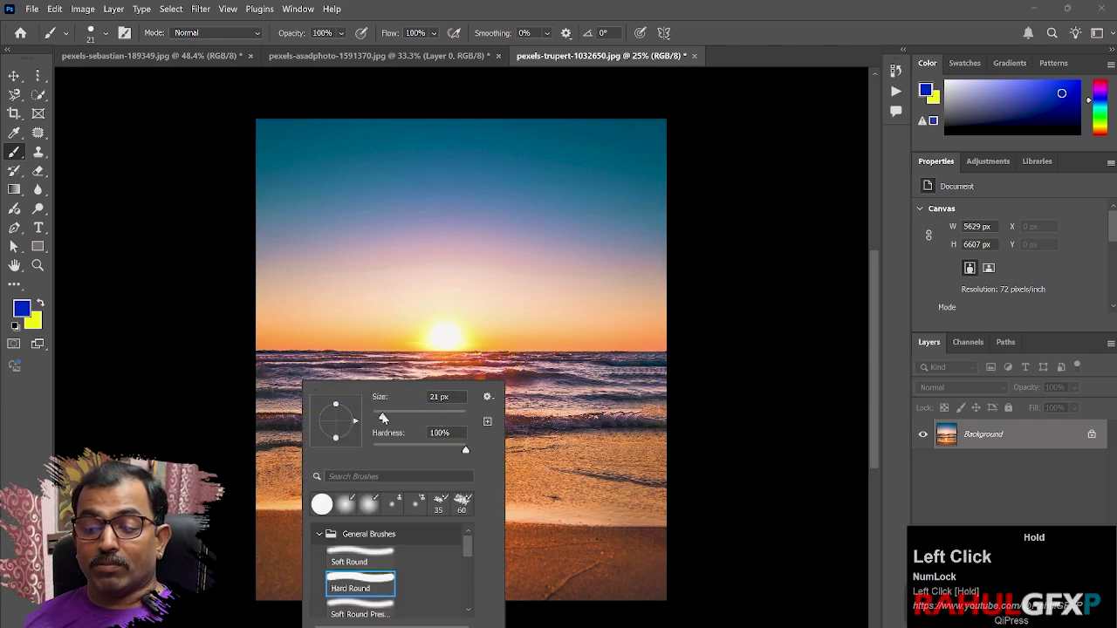
click(469, 448)
click(187, 426)
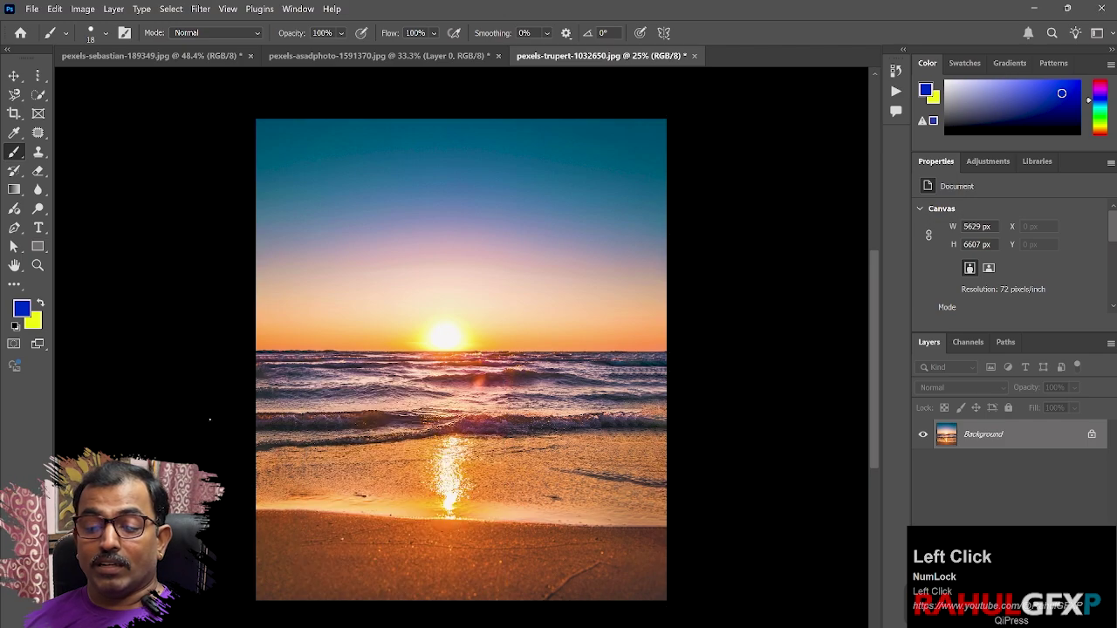
drag(273, 405, 290, 443)
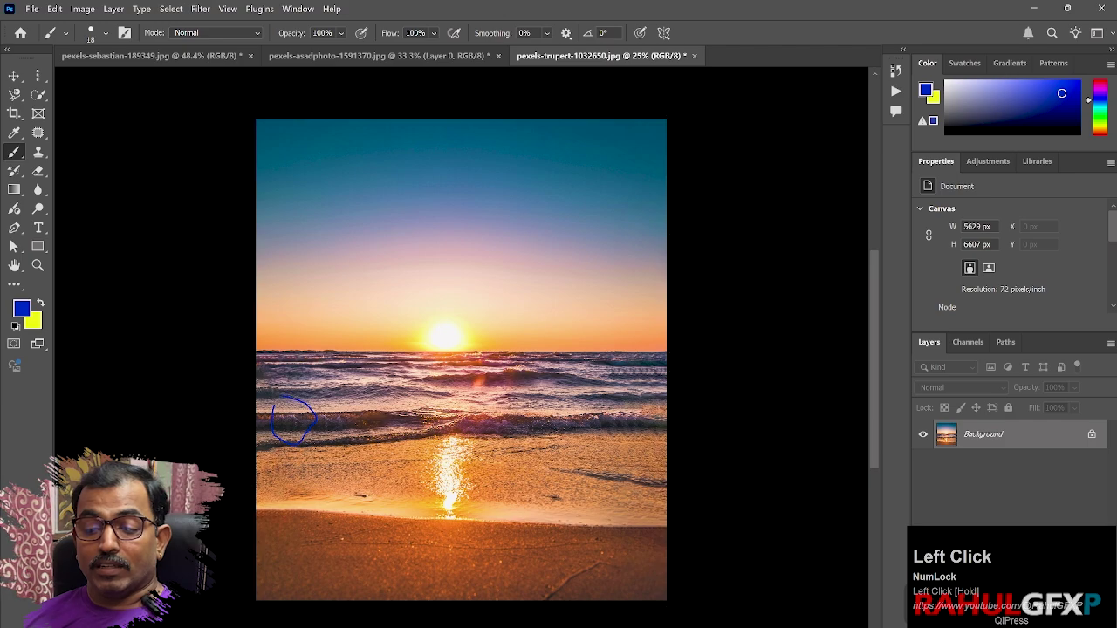
Circle a second spot on the breaking wave beside the first circle, and scribble over the wave's right end in blue
drag(312, 403, 331, 460)
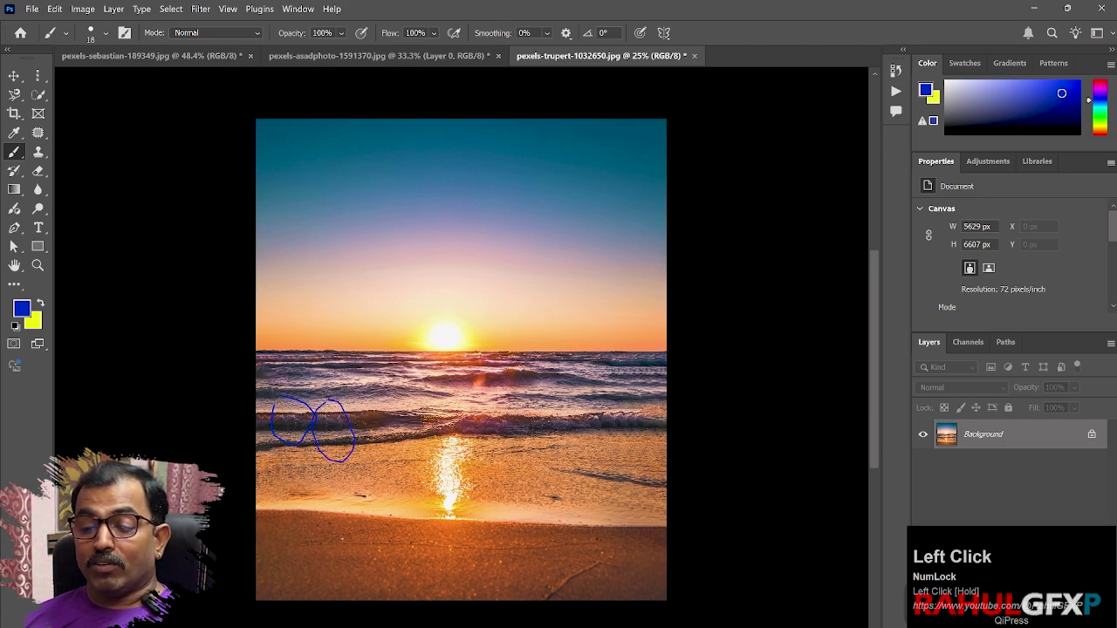
mouse_move(608, 404)
mouse_down()
mouse_move(616, 444)
mouse_move(604, 405)
mouse_move(660, 436)
mouse_up()
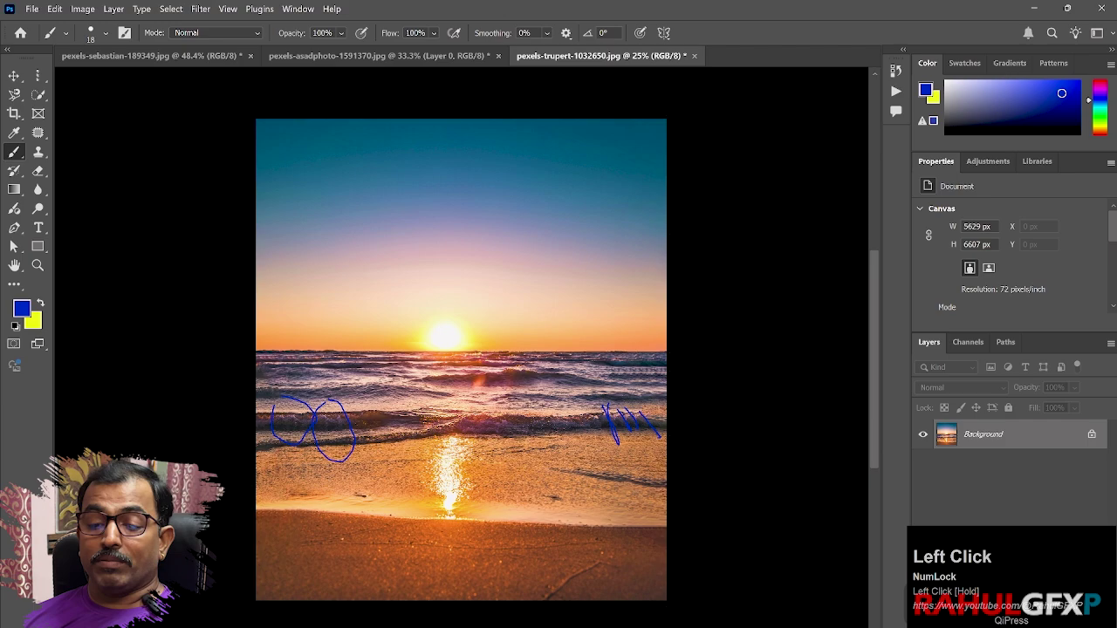
Undo all the blue brush marks drawn on the sunset photo's waves
click(14, 75)
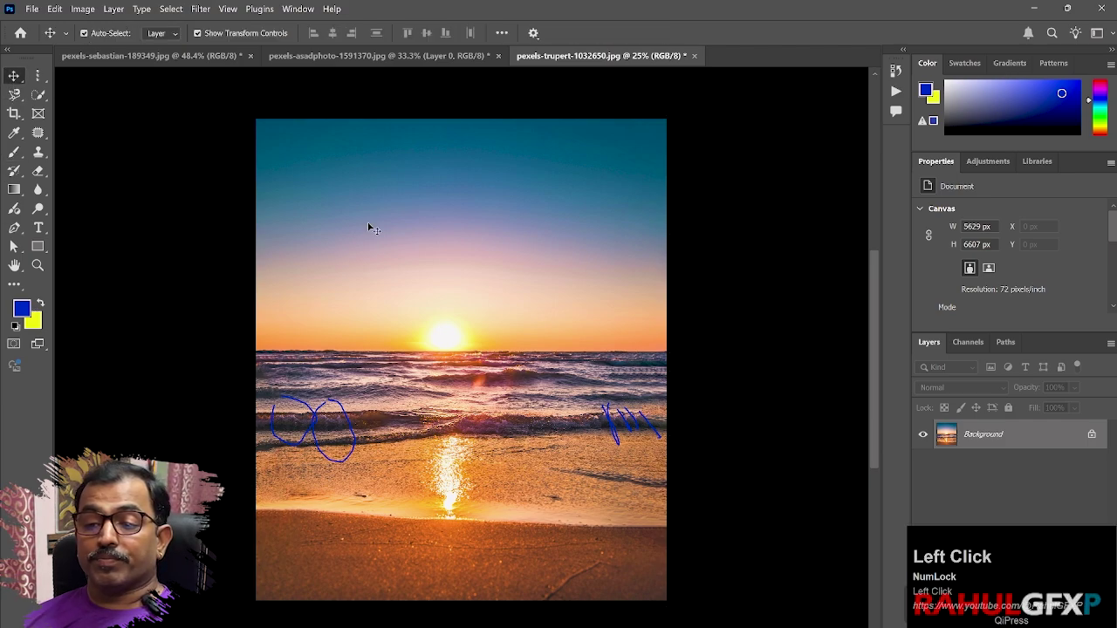
click(14, 114)
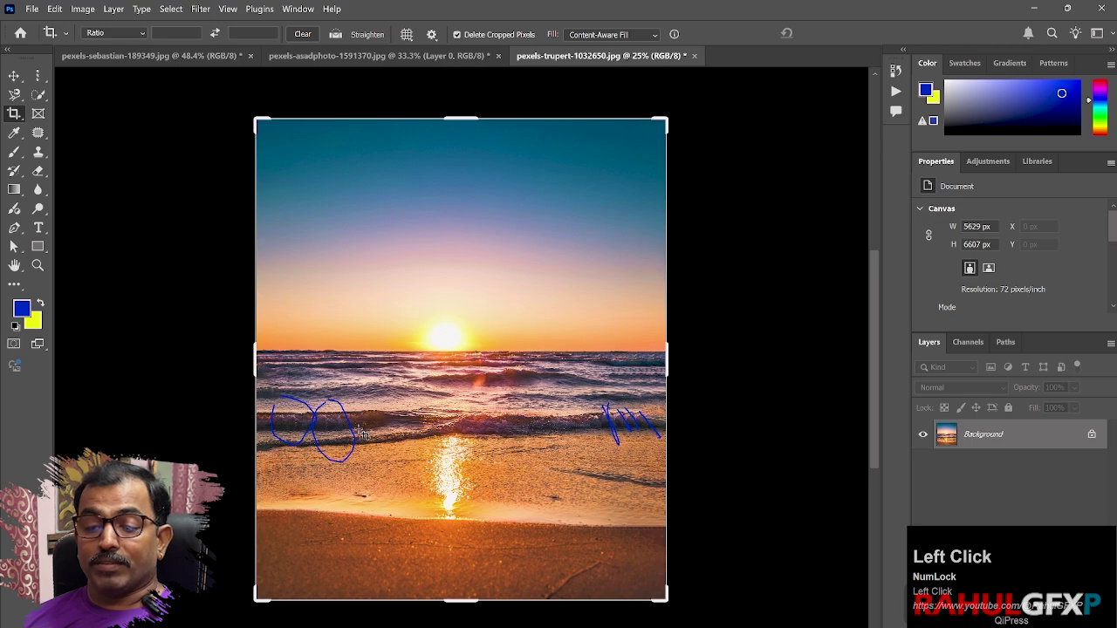
key(ctrl)
key(ctrl+z)
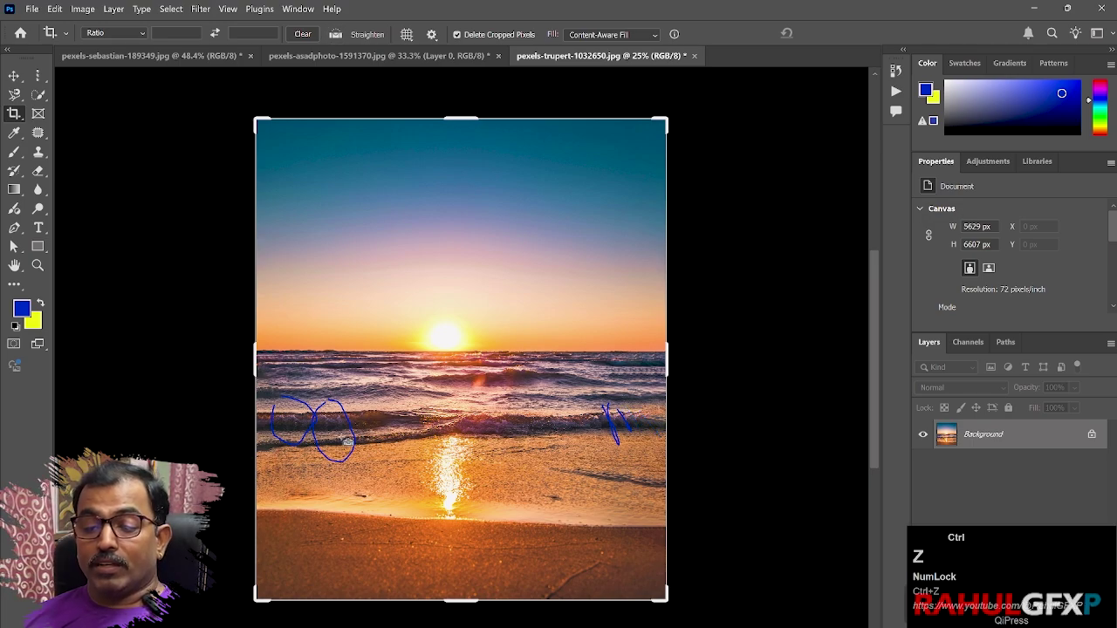
click(13, 77)
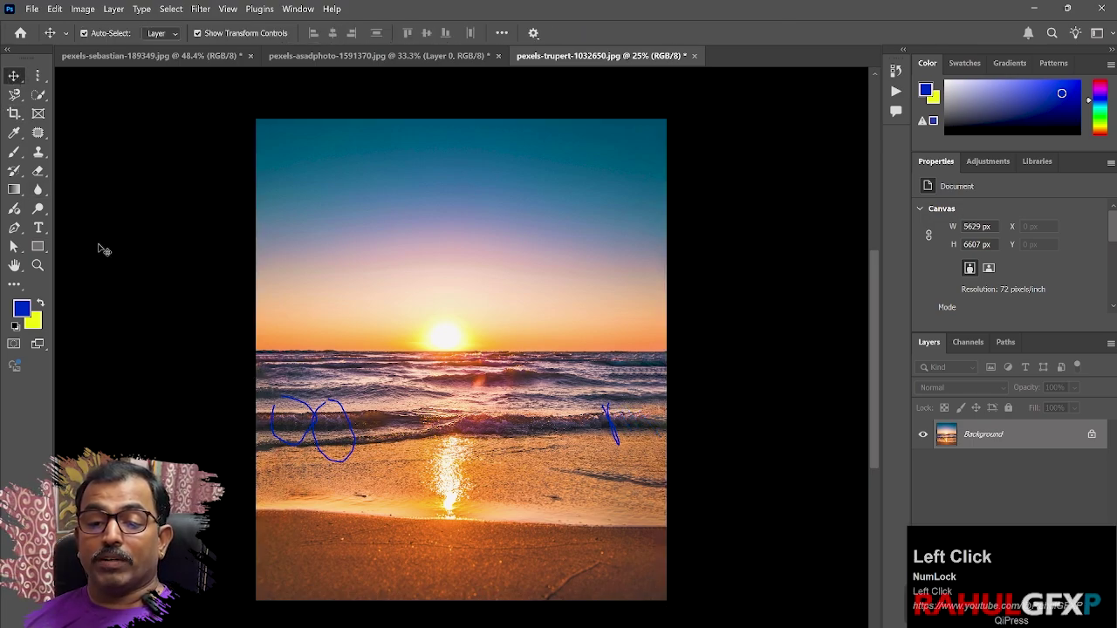
key(ctrl+z)
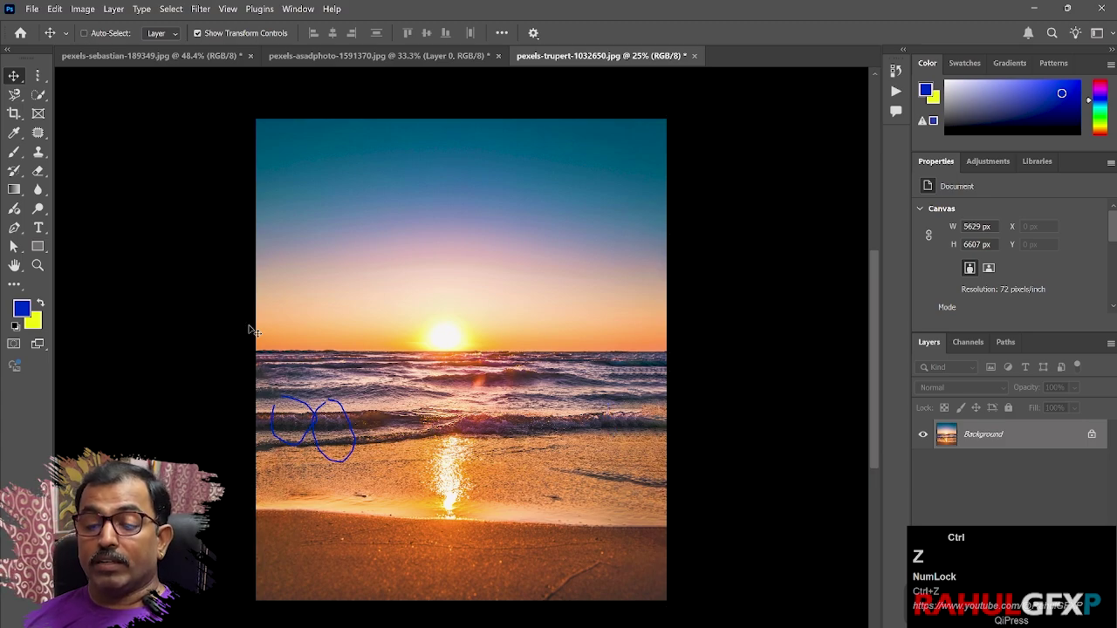
key(ctrl+z)
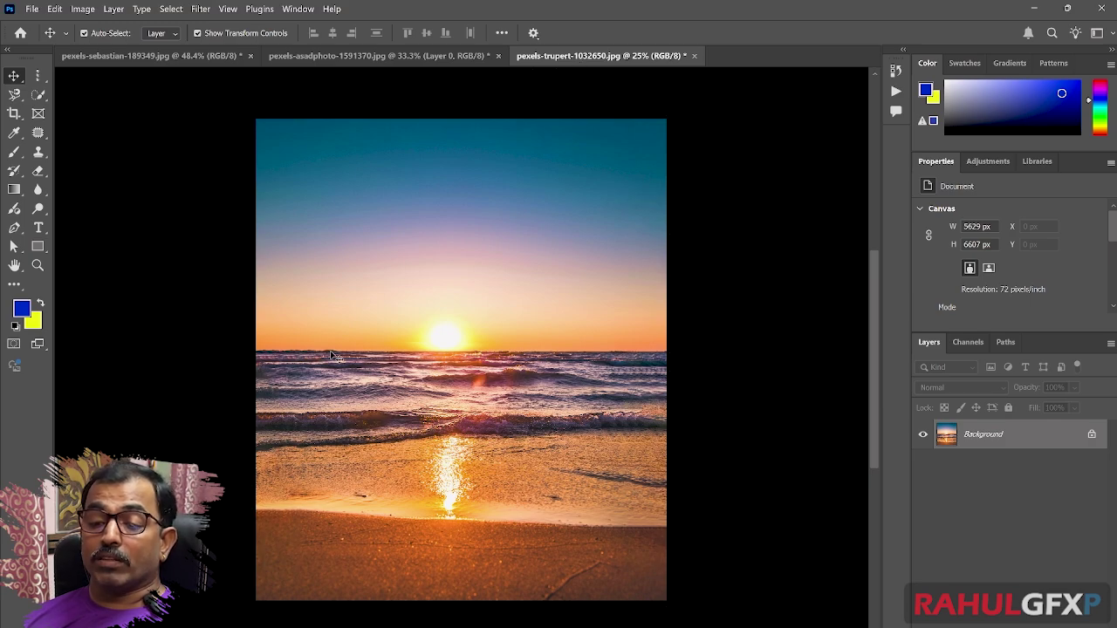
Check the Crop tool's Fill choices, keeping Content-Aware Fill, and activate the Perspective Crop tool
click(14, 113)
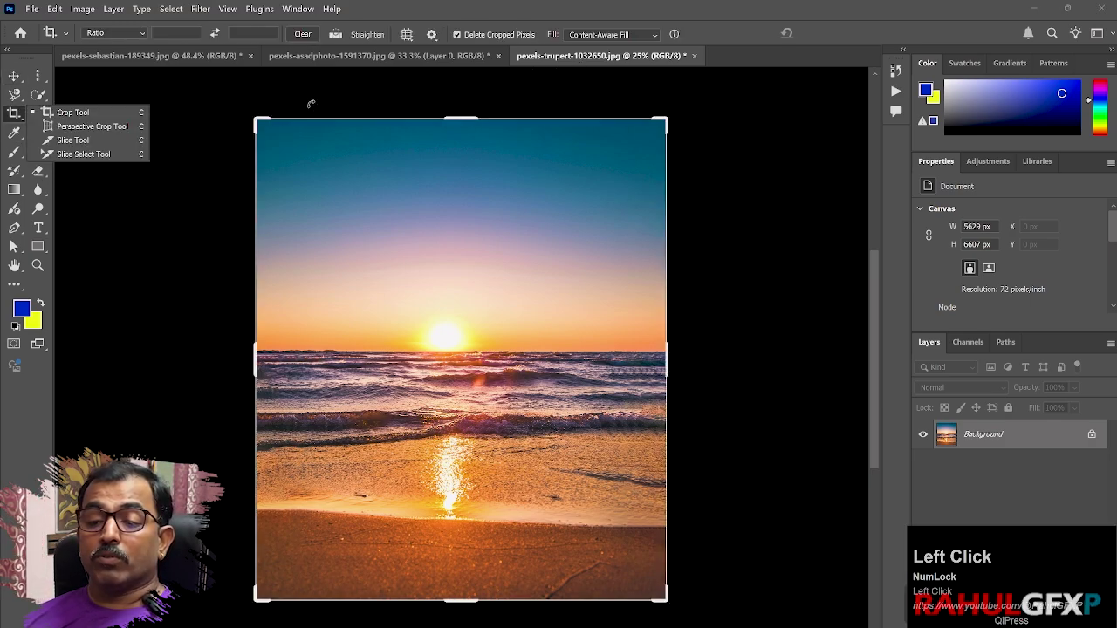
click(651, 35)
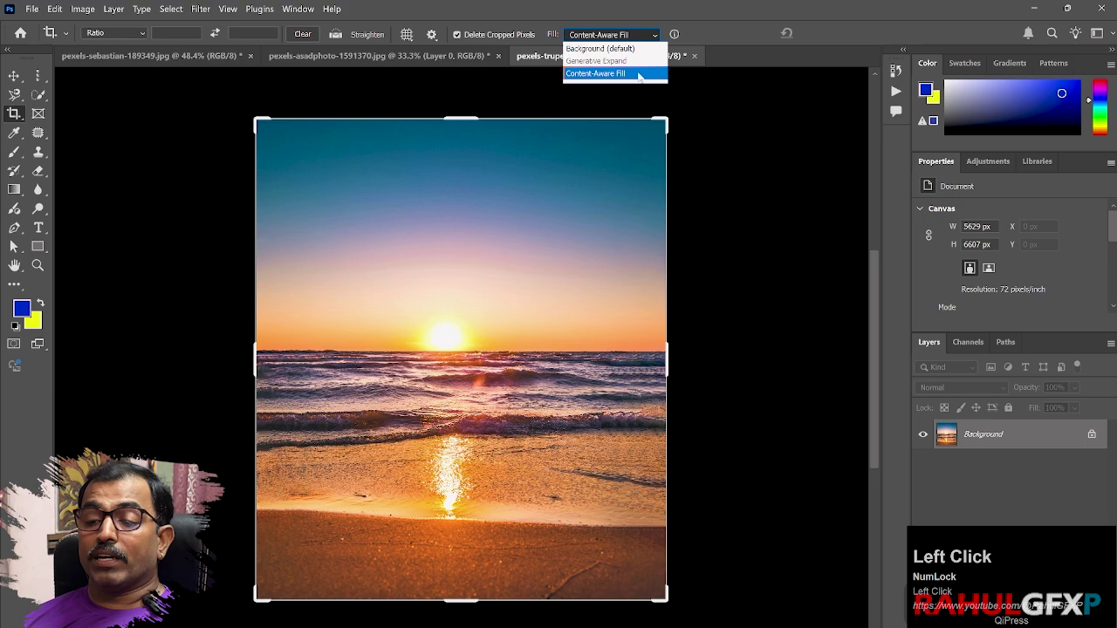
click(130, 271)
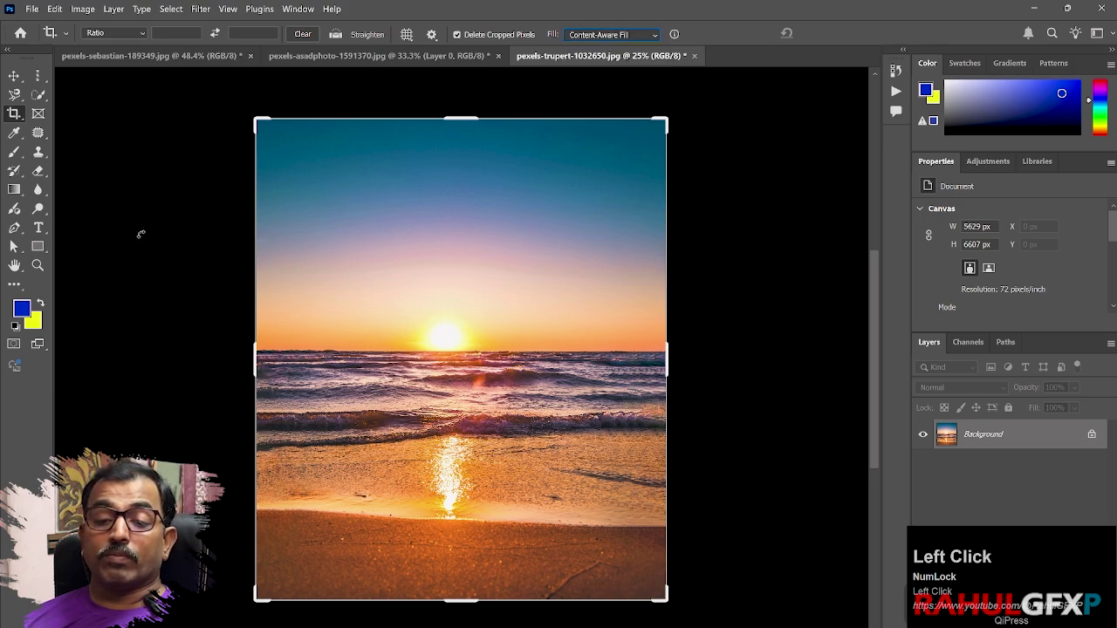
click(21, 126)
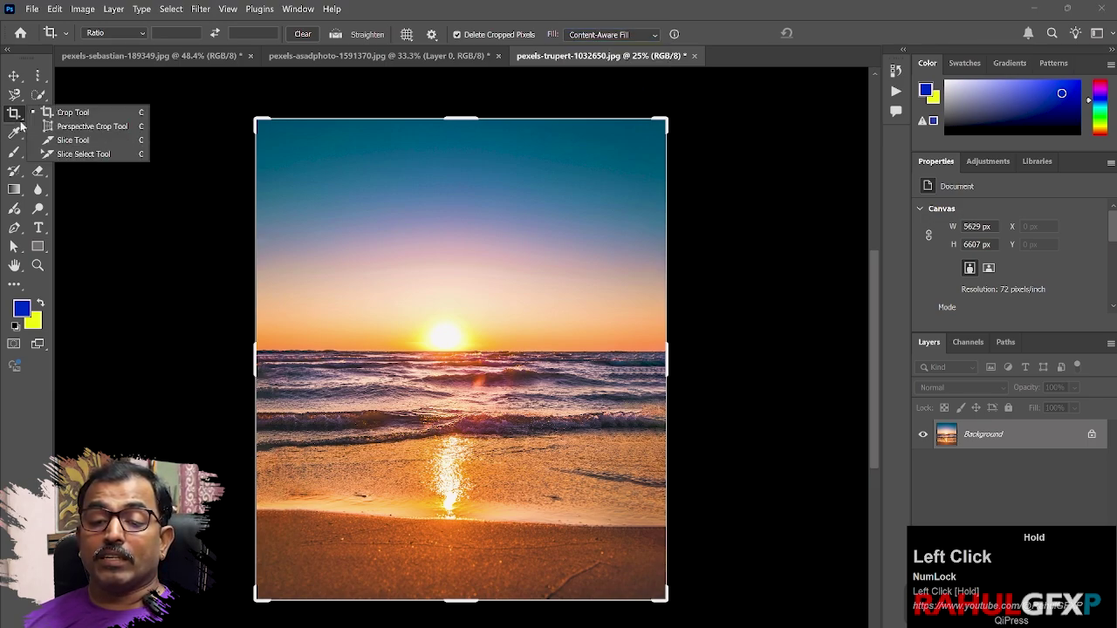
click(92, 133)
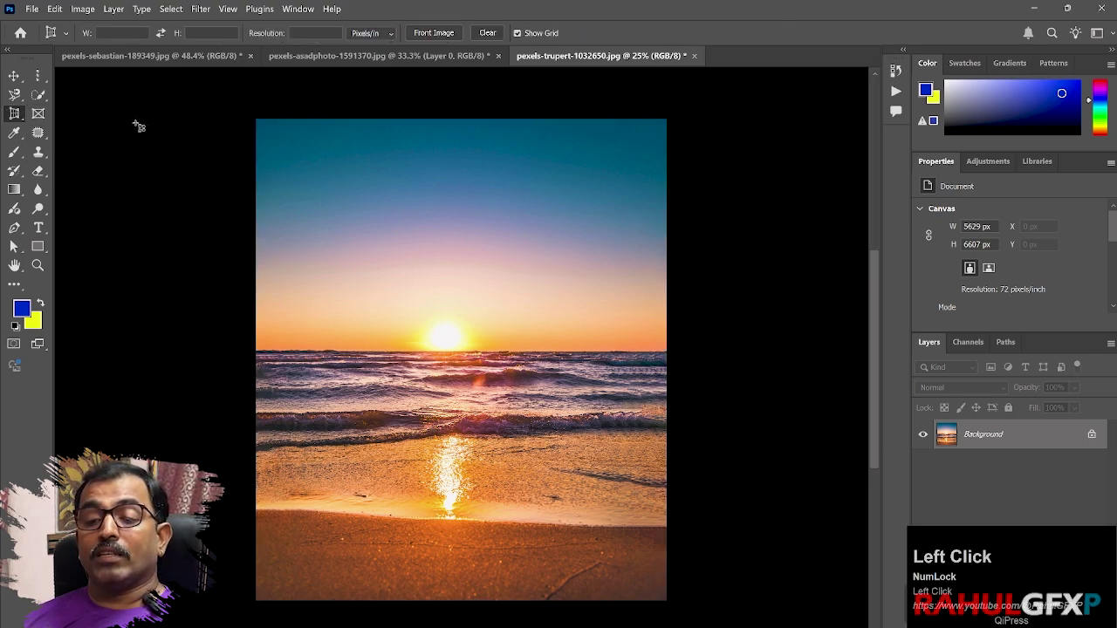
Switch to the CLASS 4 folder in File Explorer and open the photo of the coffee mug and open book as a separate Photoshop document
mouse_move(488, 625)
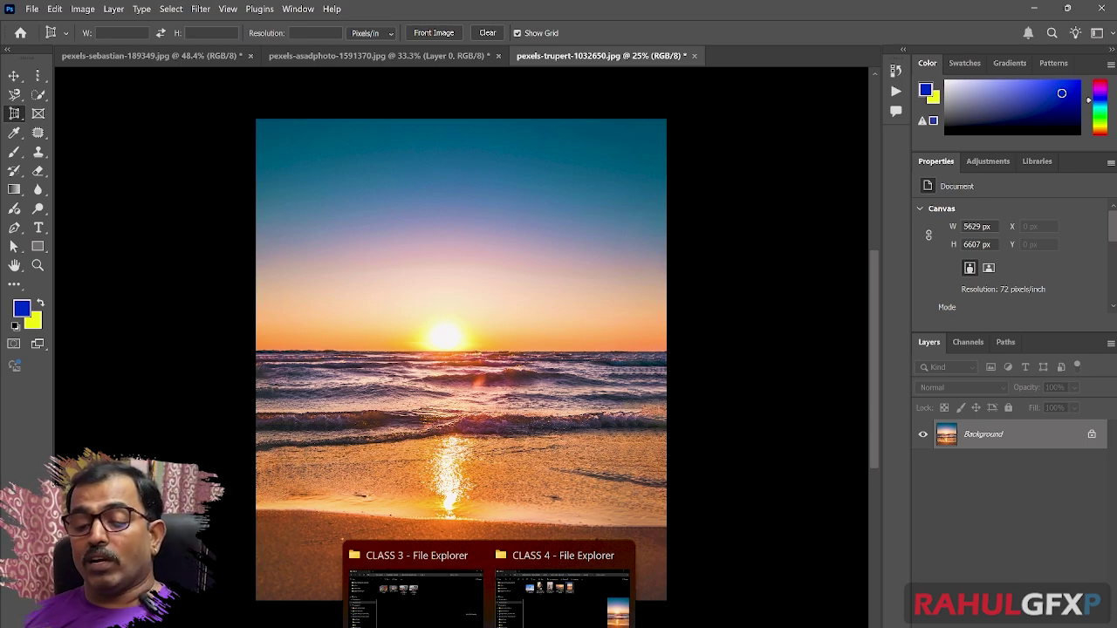
click(563, 593)
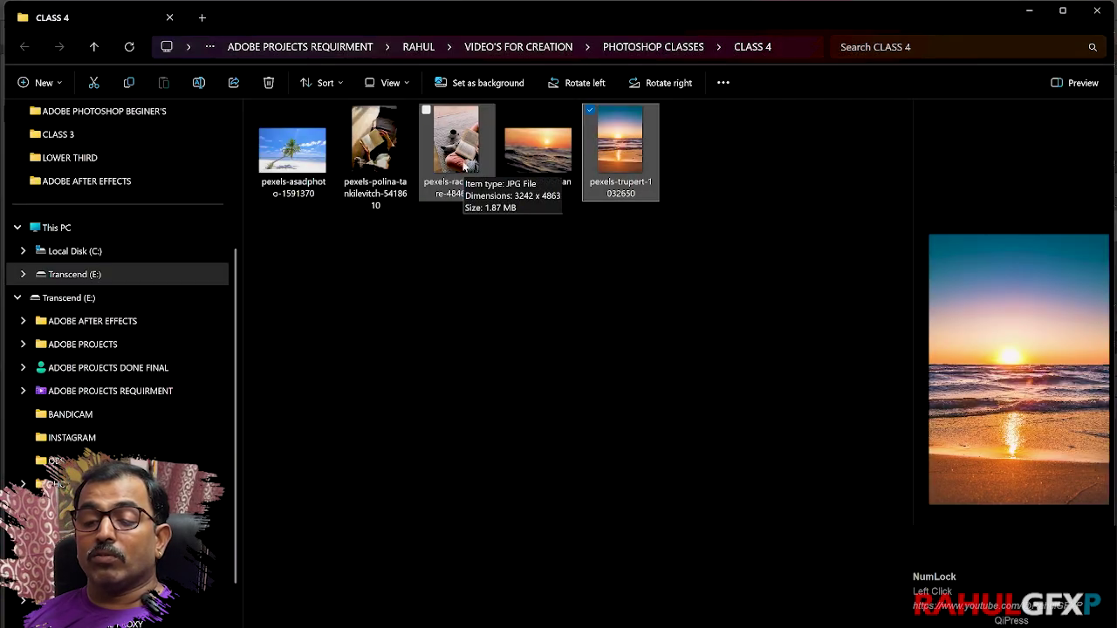
drag(463, 168, 746, 54)
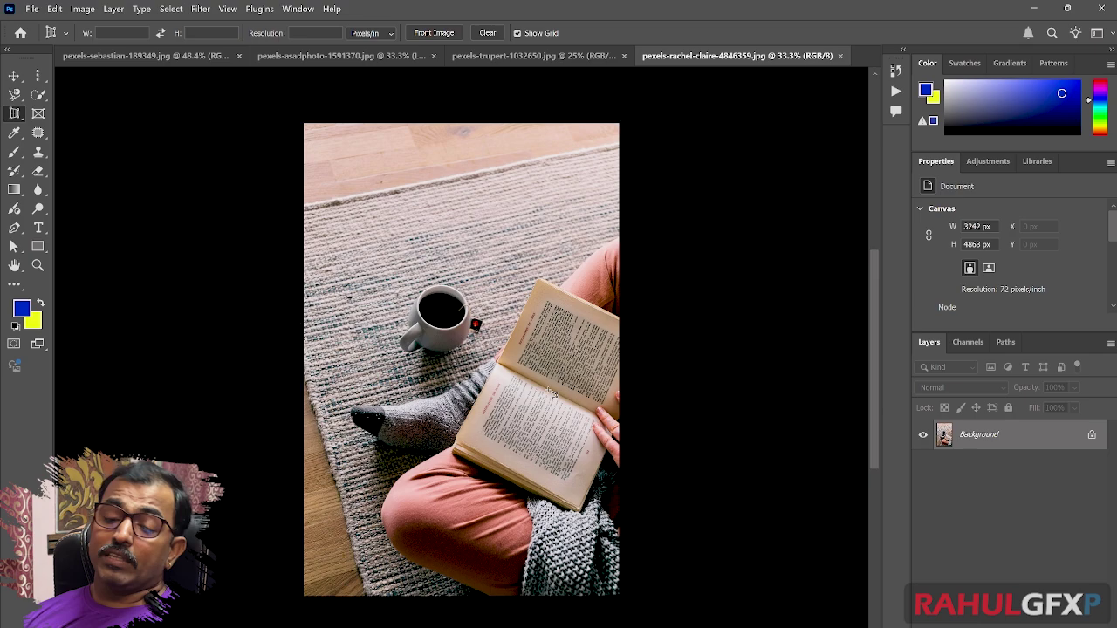
Perspective-crop the mug and book photo to the four corners of the book's lower page
alt+scroll(561, 384, up, 5)
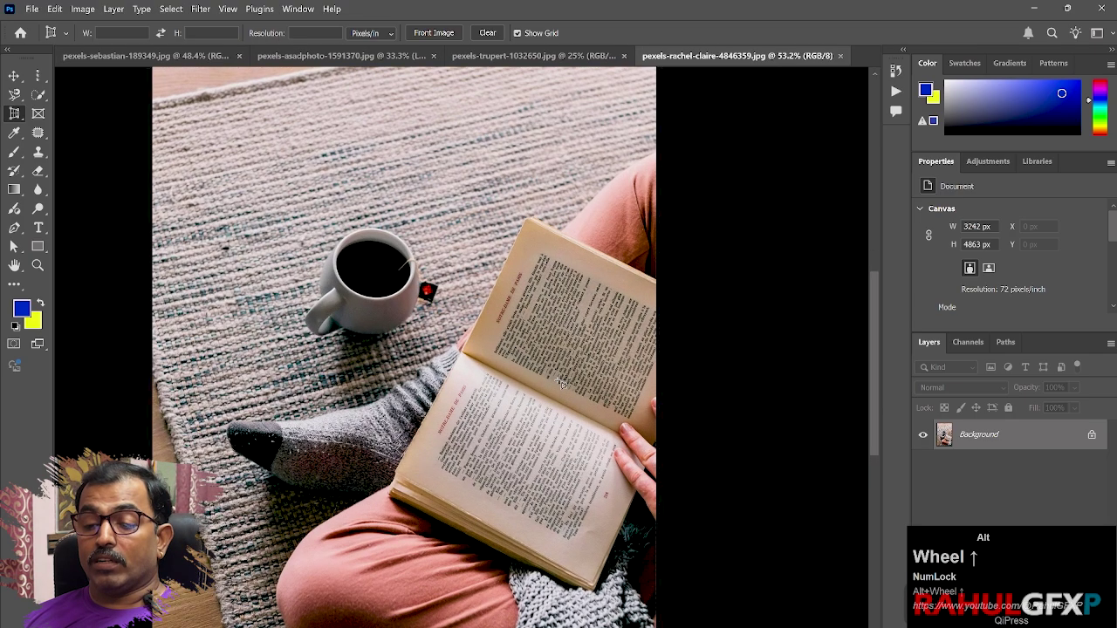
alt+scroll(561, 383, up, 1)
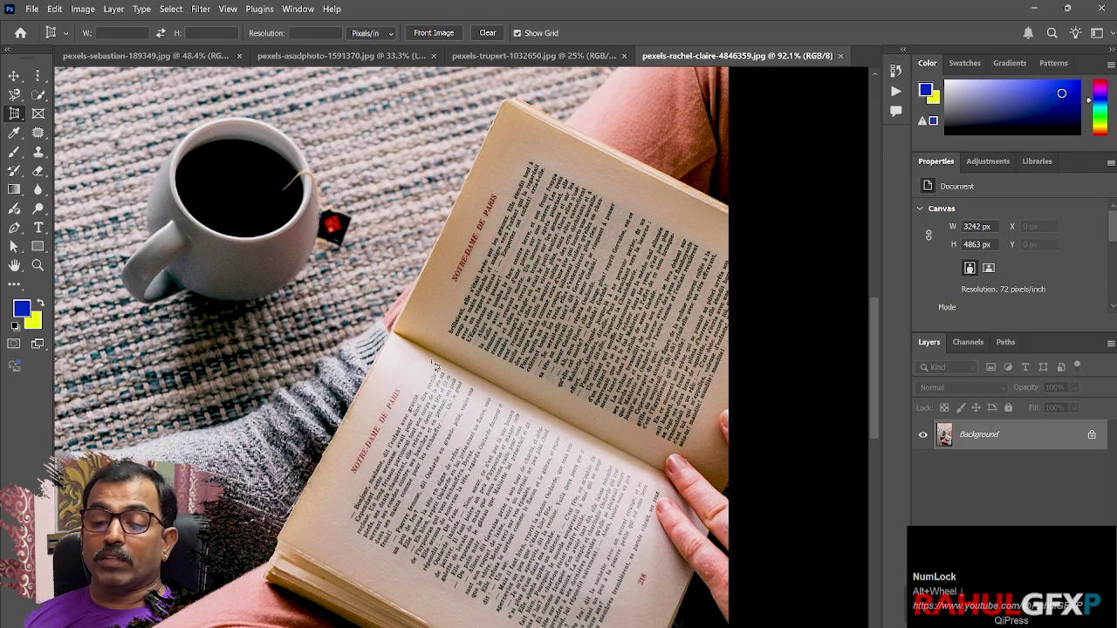
alt+scroll(433, 365, down, 1)
key(space)
drag(497, 381, 490, 322)
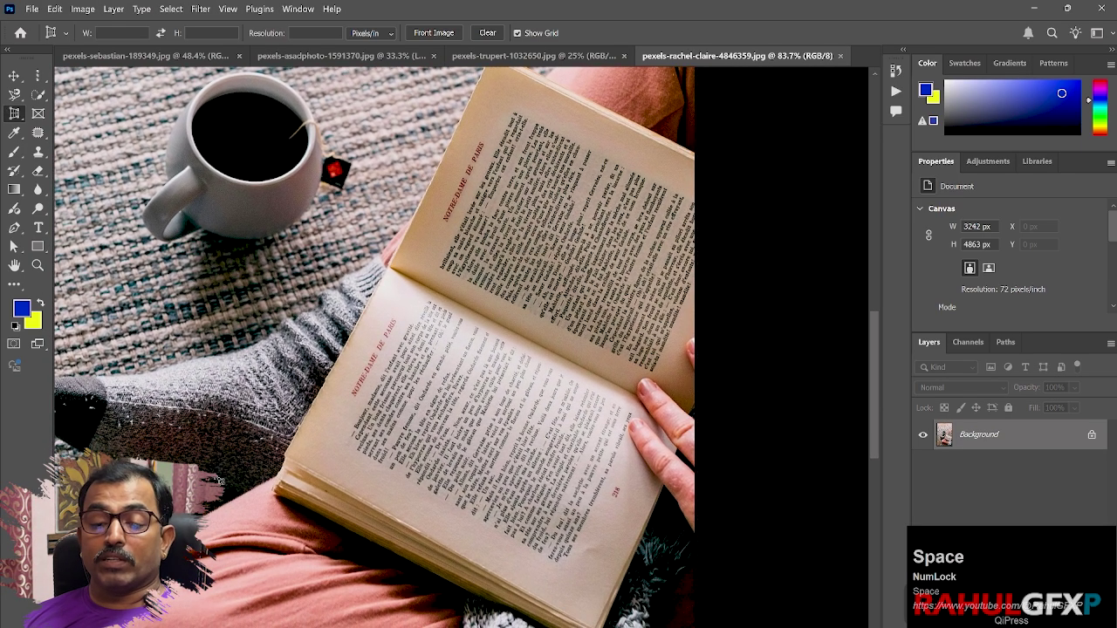
click(288, 453)
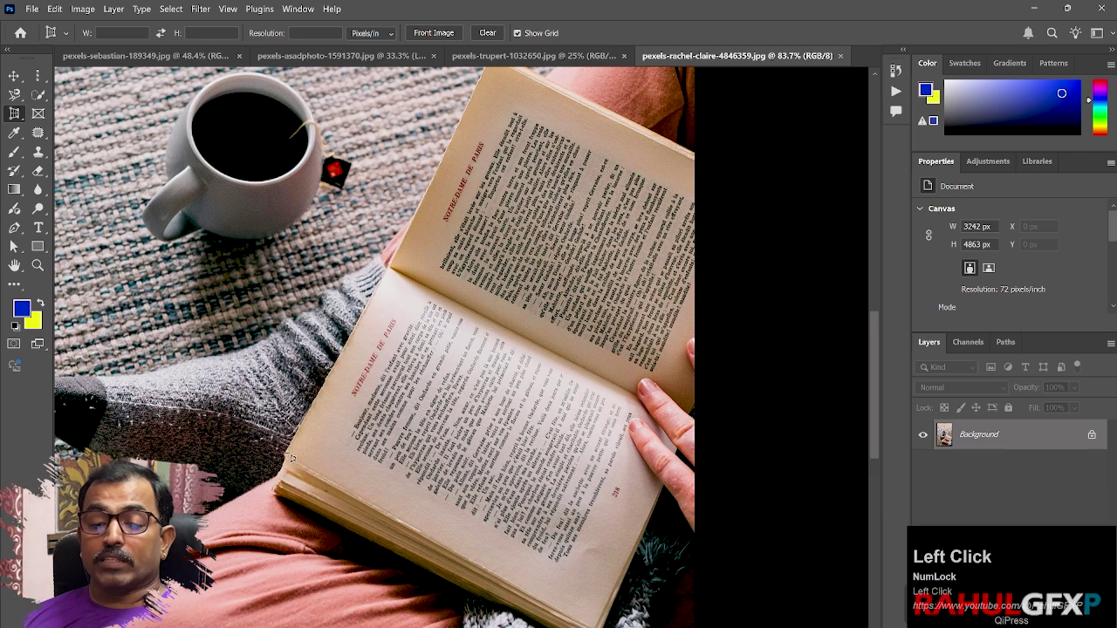
click(390, 266)
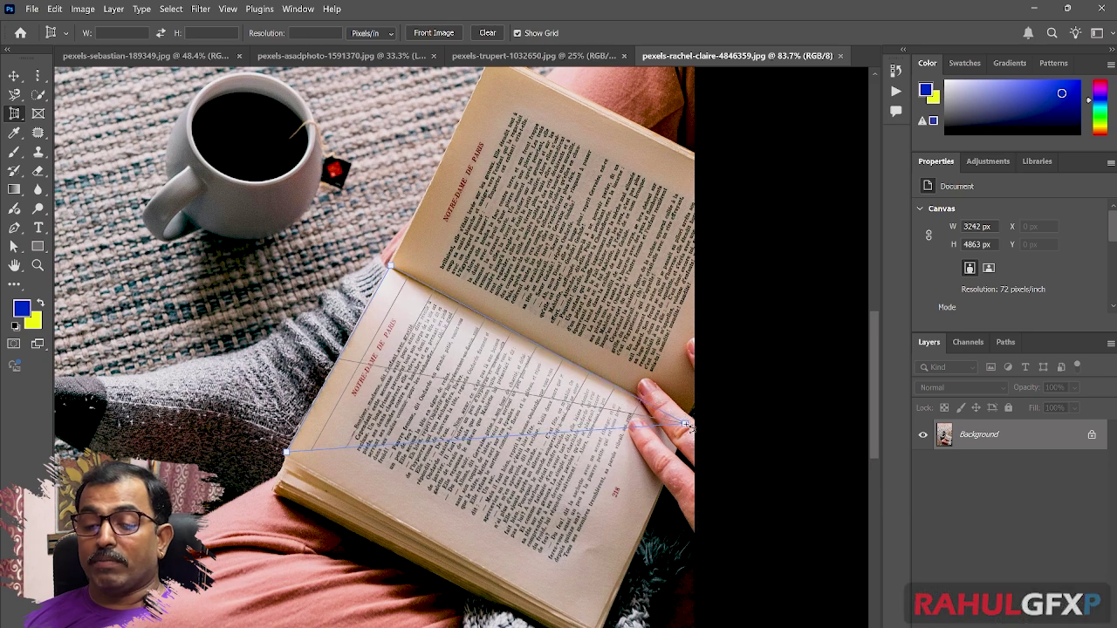
click(685, 424)
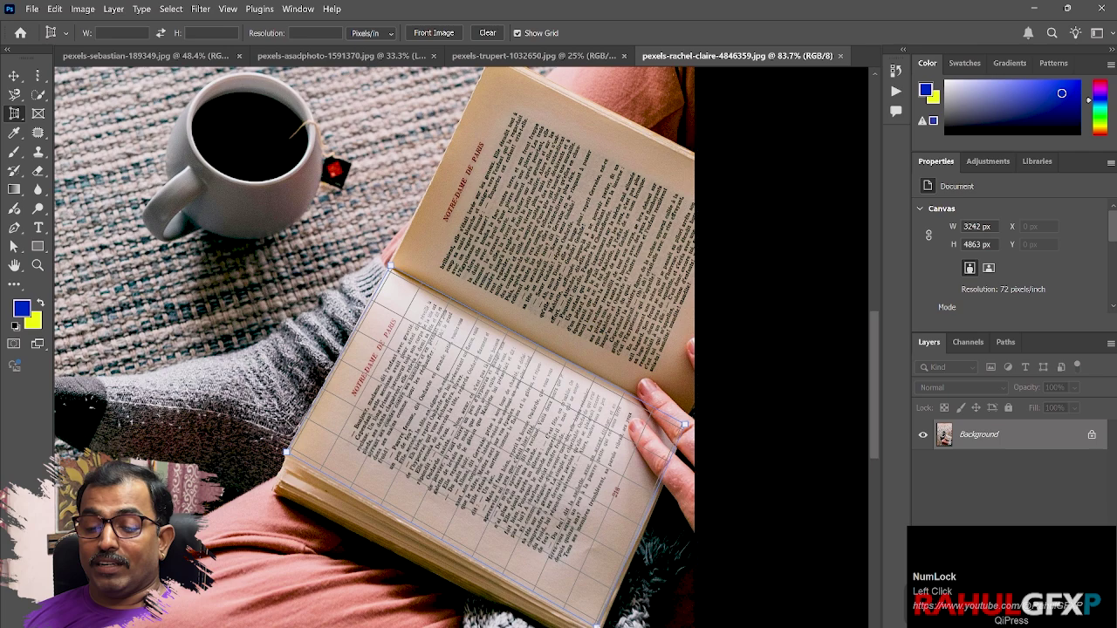
click(595, 624)
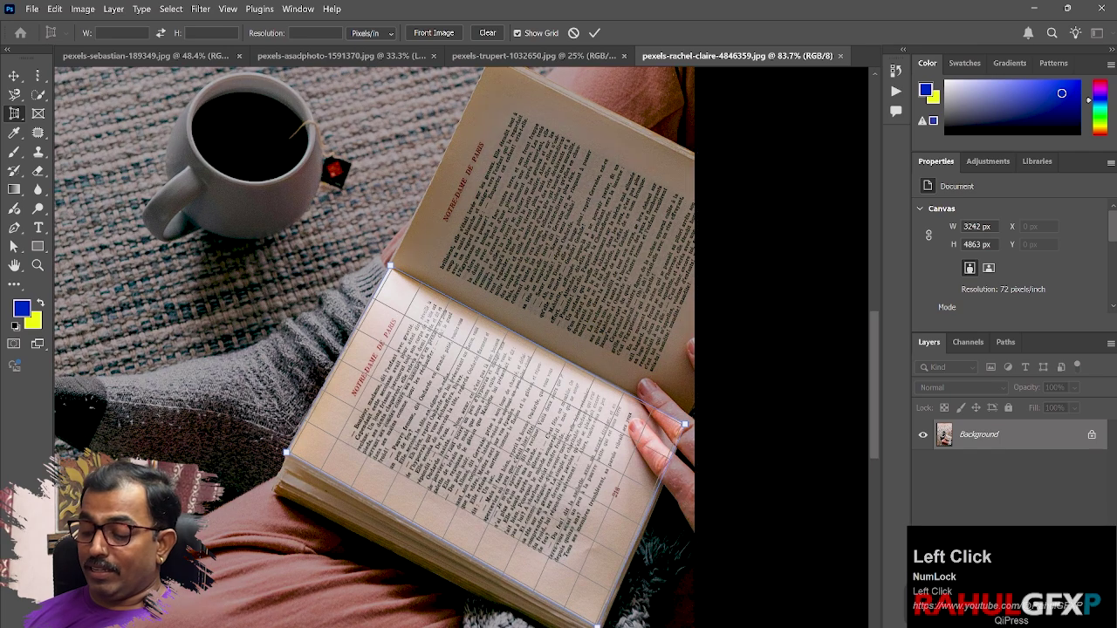
key(Return)
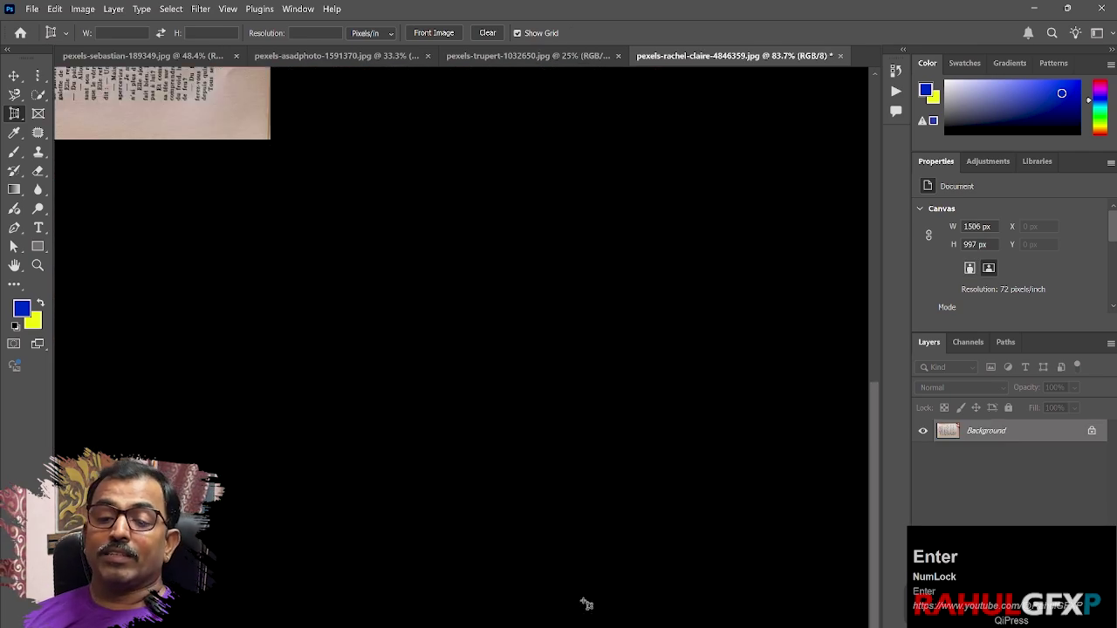
Inspect the whole cropped book page and undo the perspective crop
key(space)
click(332, 328)
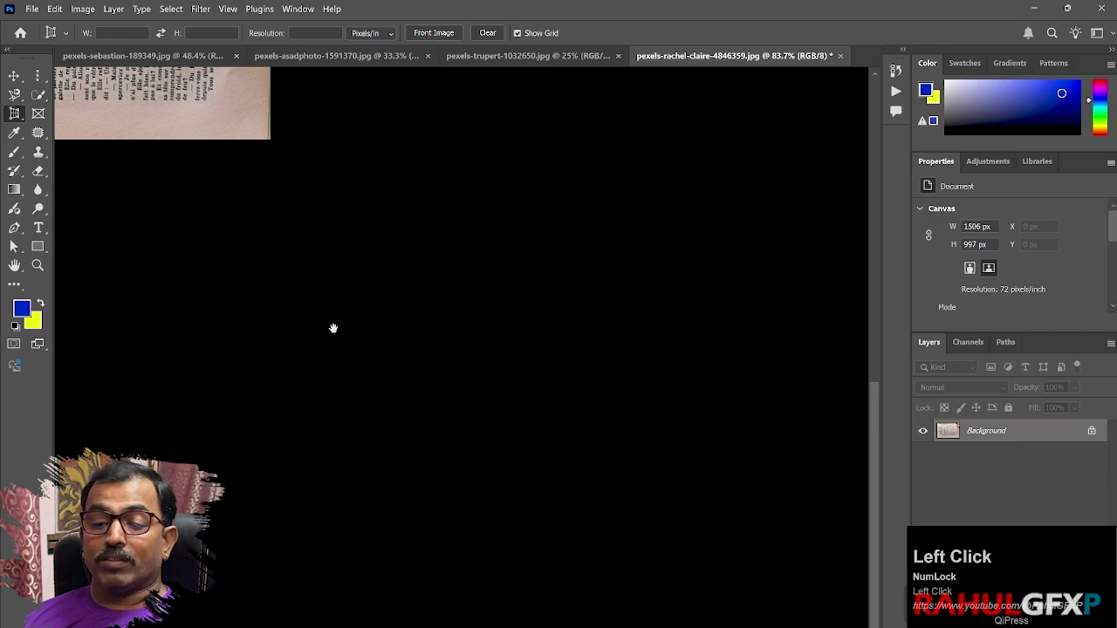
key(space)
drag(332, 328, 643, 588)
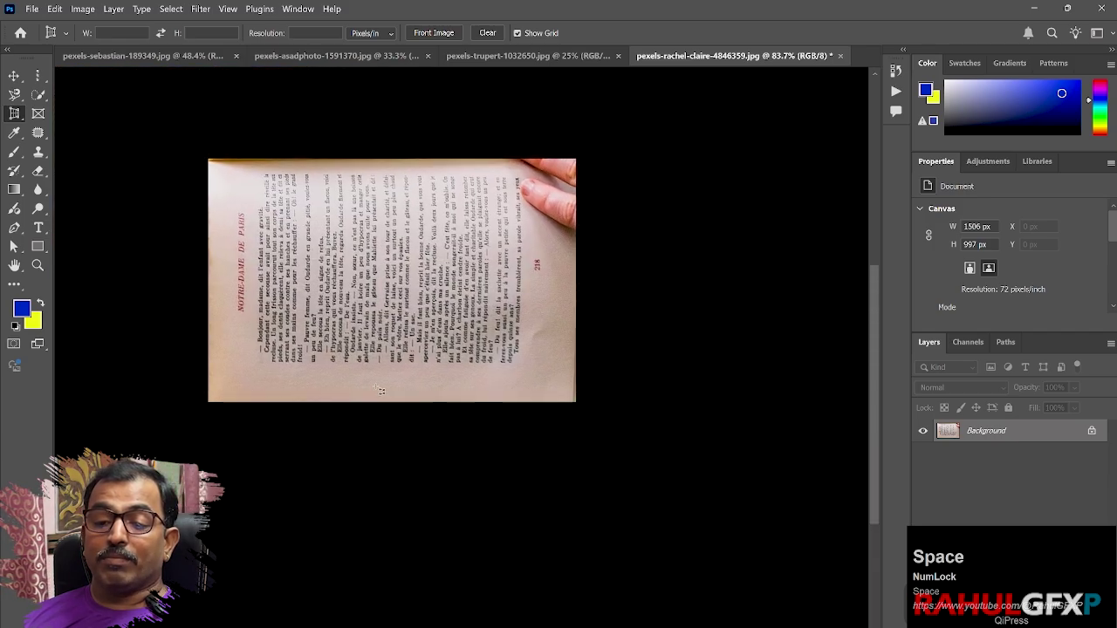
drag(439, 347, 480, 424)
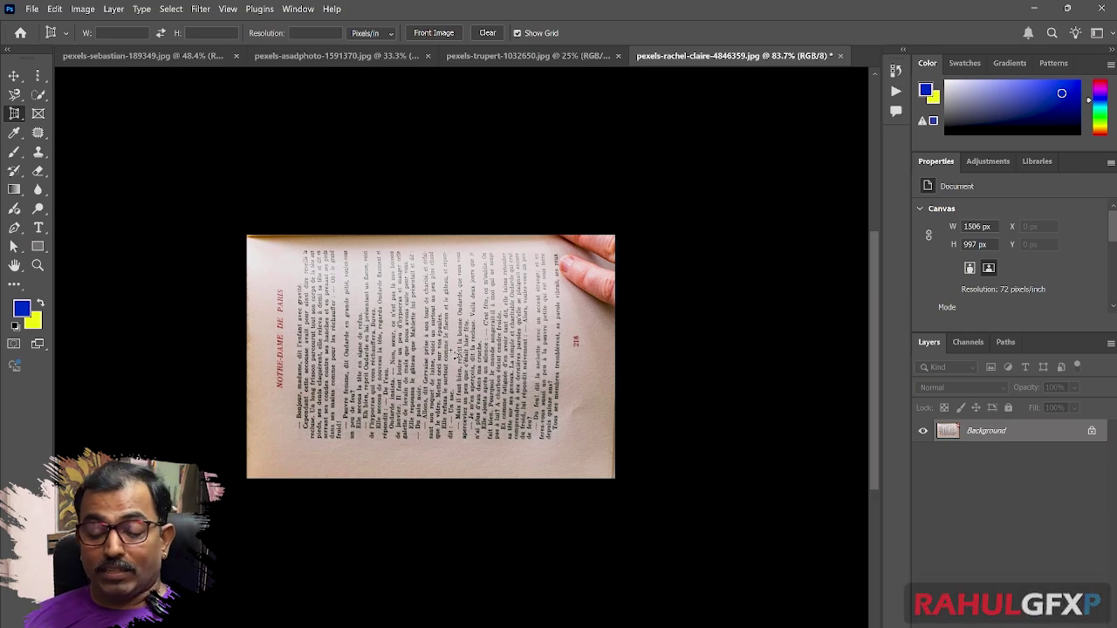
key(ctrl+z)
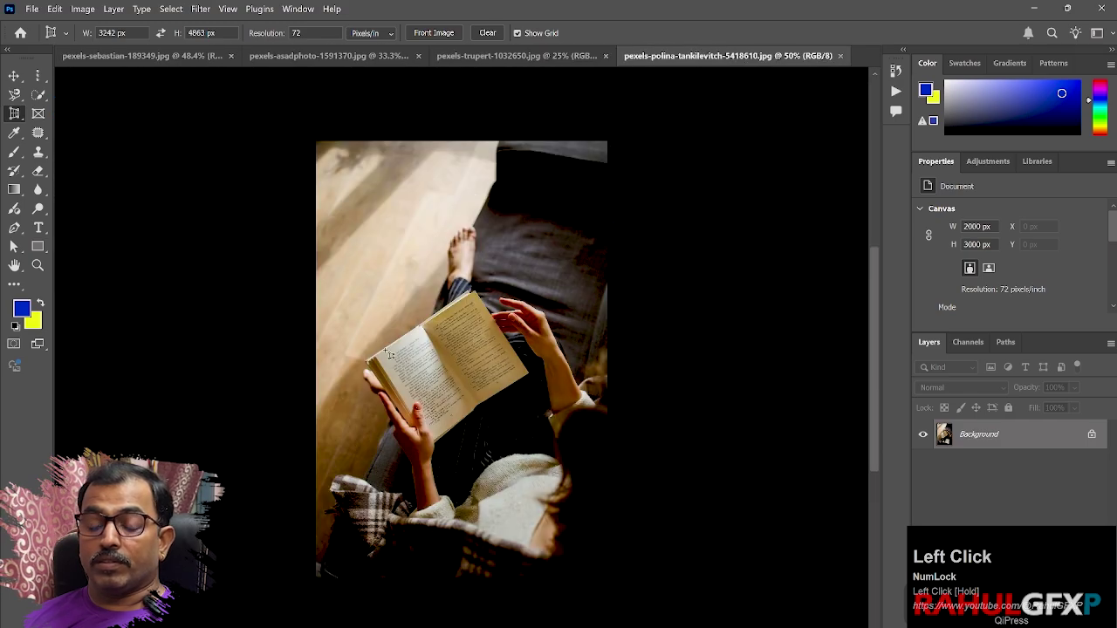
Perspective-crop the photo of the hand-held book to the four corners of its right page, at 3242 x 4863 px and resolution 72
alt+scroll(422, 377, up, 1)
alt+scroll(423, 377, up, 10)
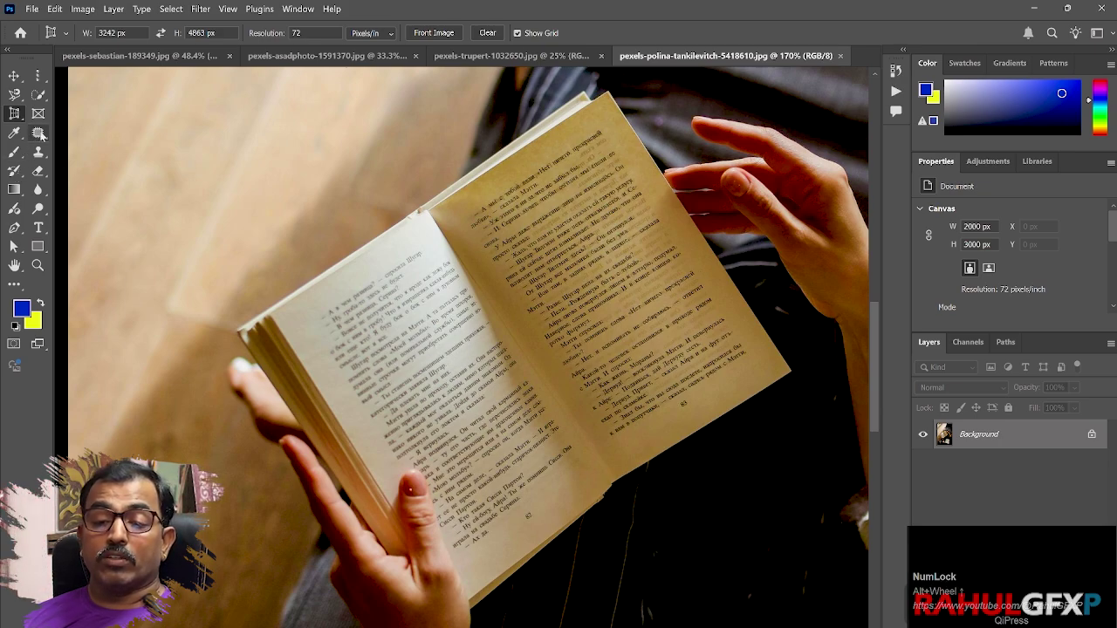
click(427, 211)
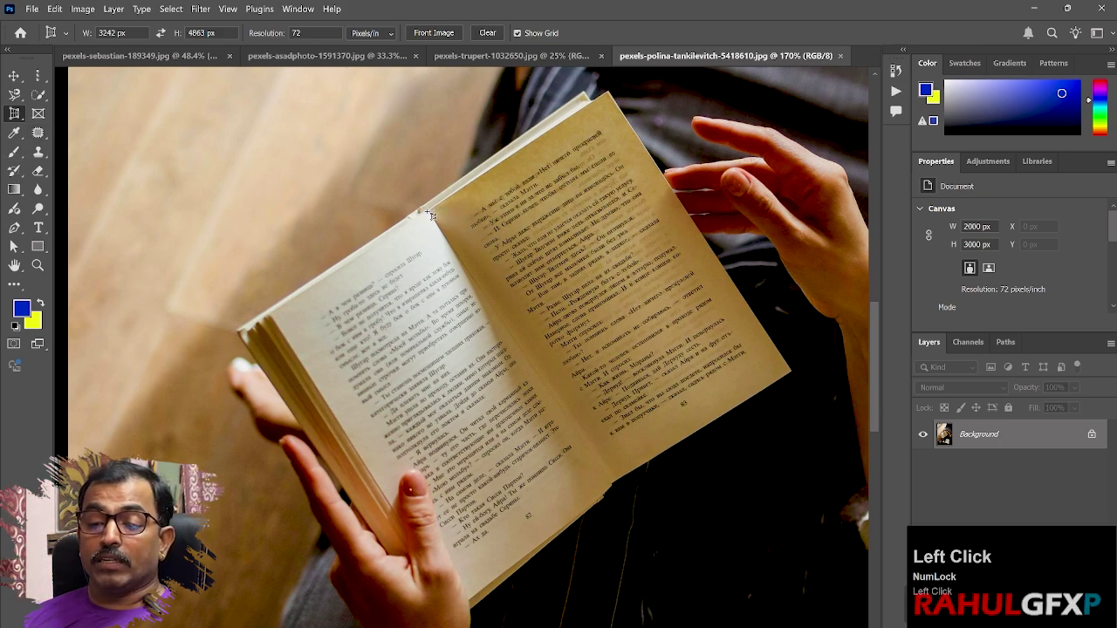
click(612, 94)
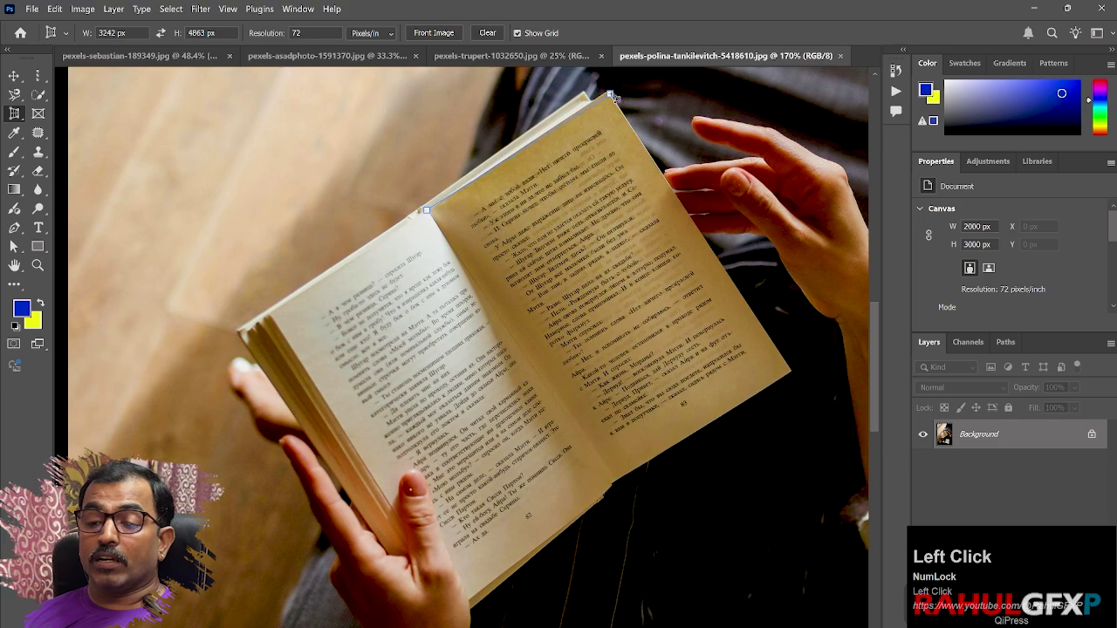
click(791, 370)
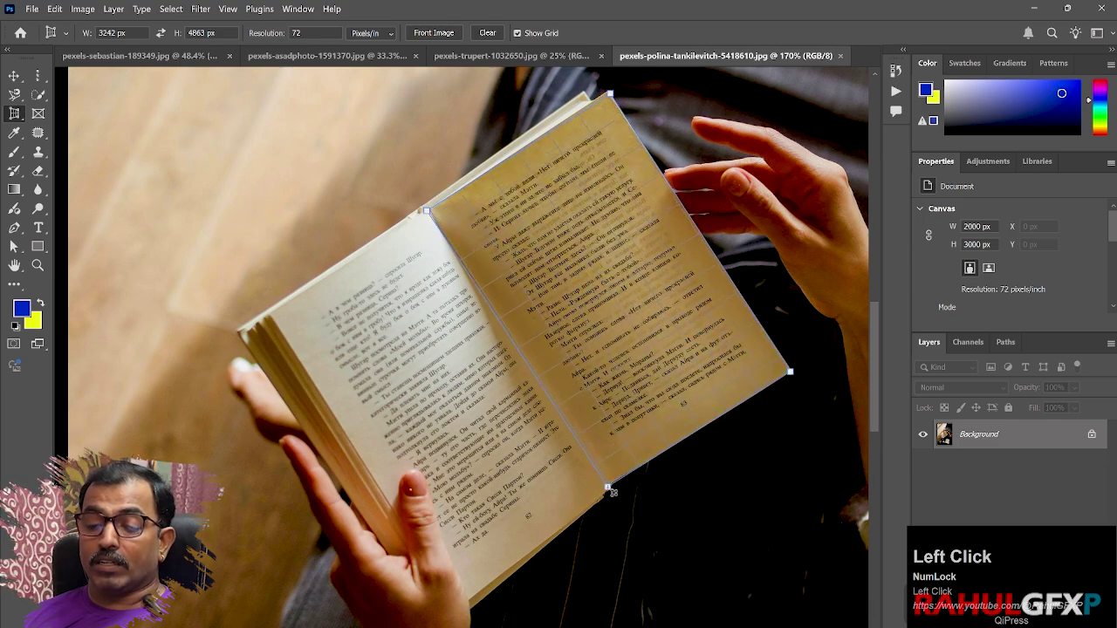
click(608, 485)
key(Return)
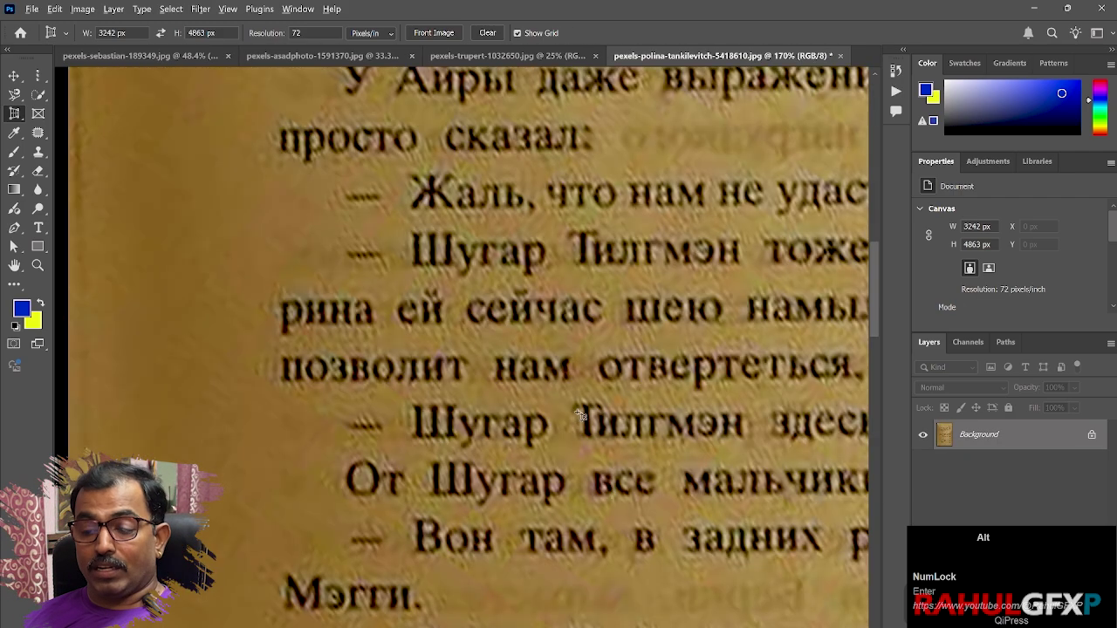
alt+scroll(578, 415, down, 2)
alt+scroll(581, 415, down, 1)
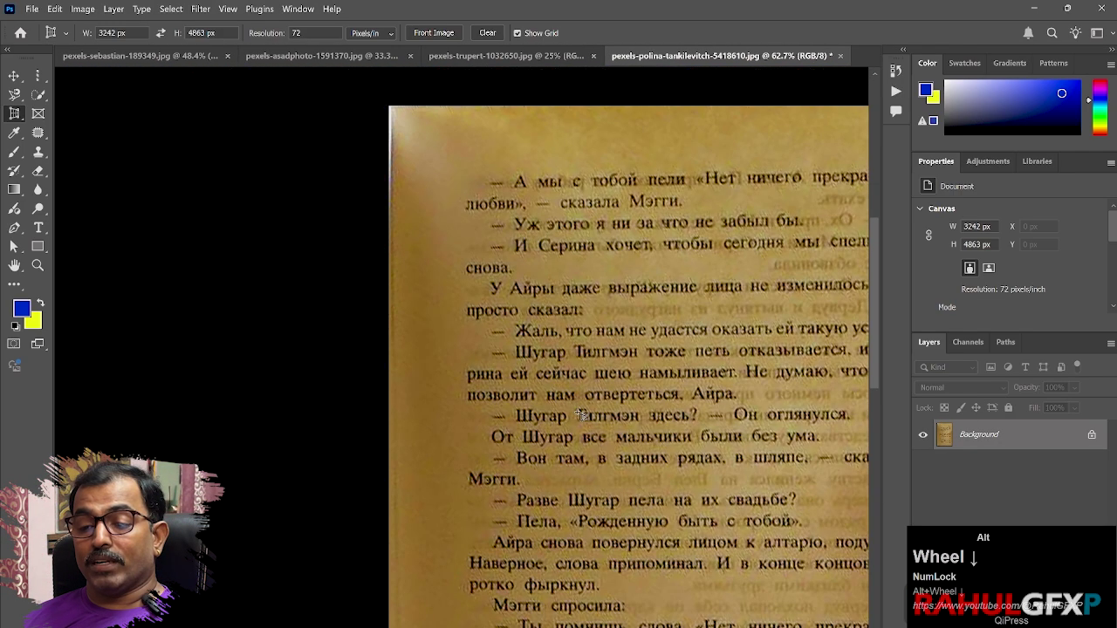
alt+scroll(682, 409, down, 1)
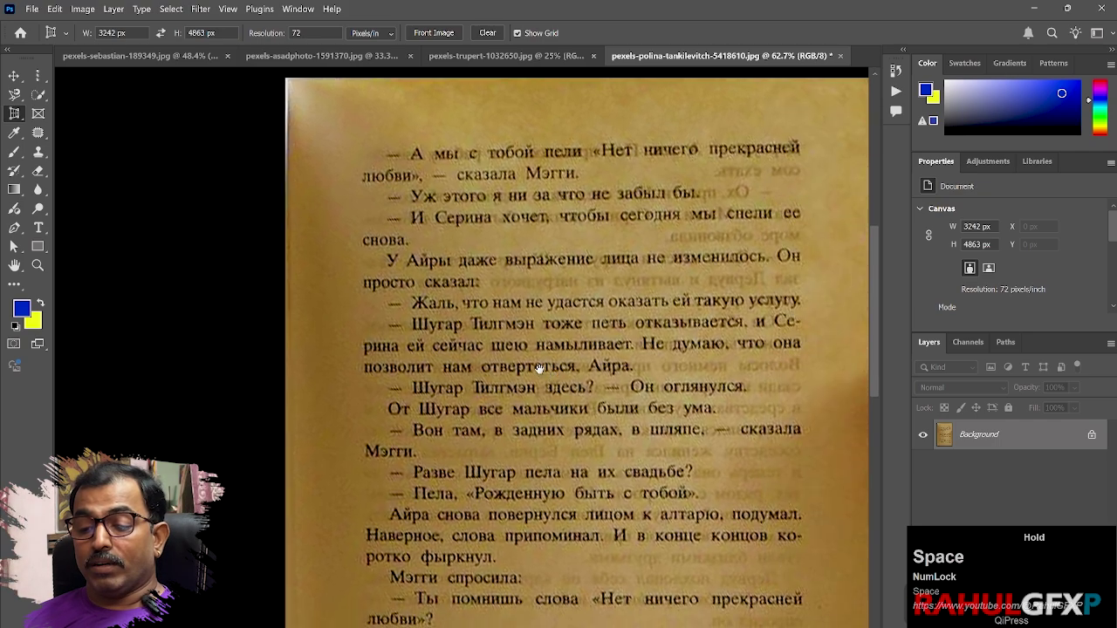
alt+scroll(533, 370, down, 1)
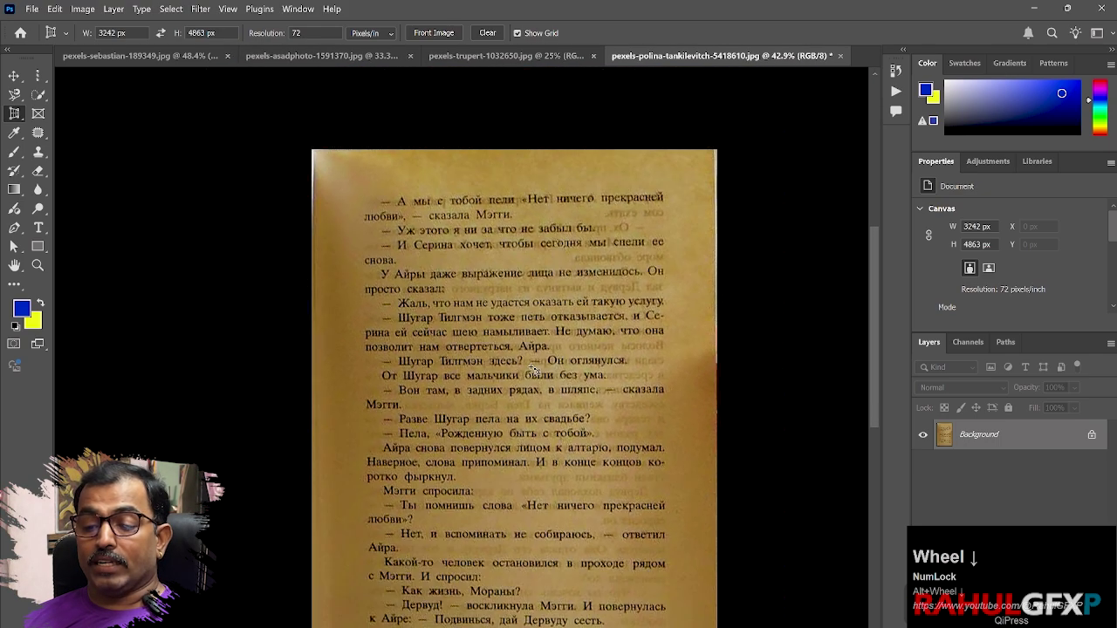
drag(556, 430, 556, 360)
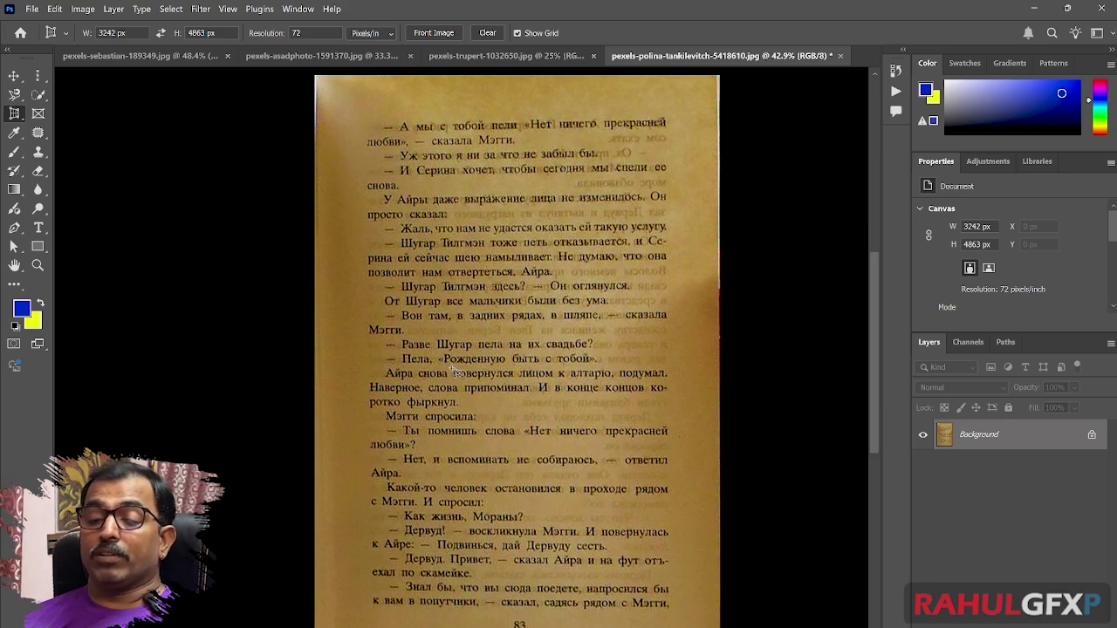
Open the list of tools grouped with the Perspective Crop tool
click(21, 118)
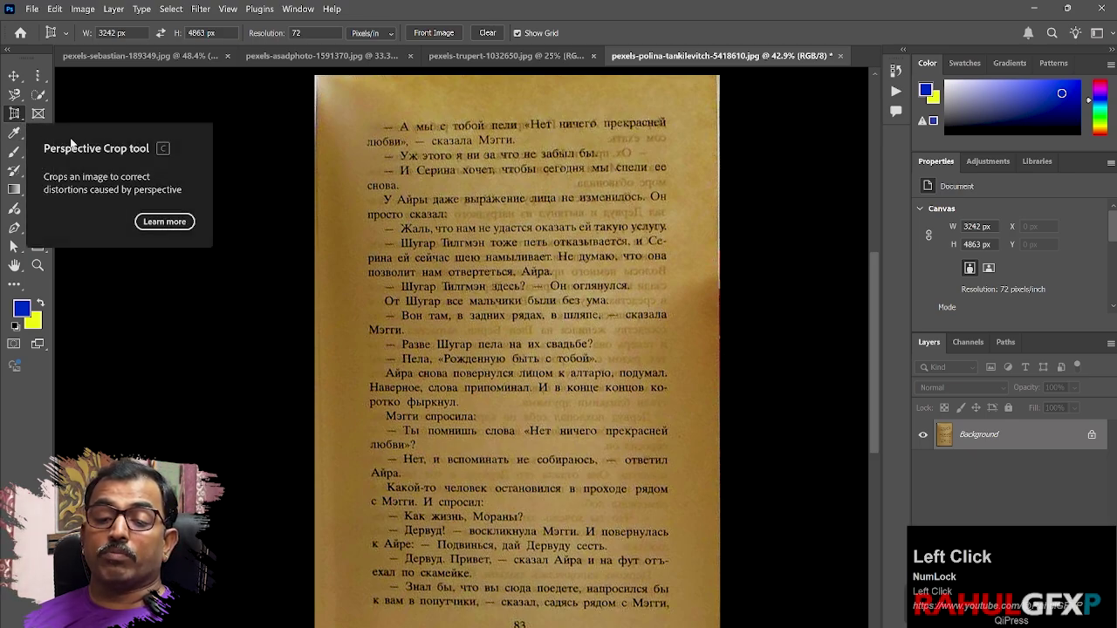